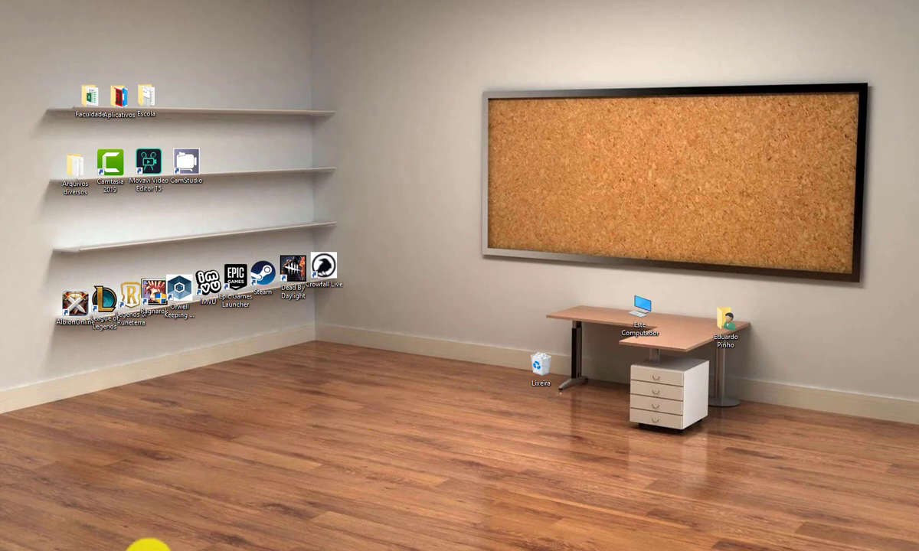
Switch to Google Classroom in the browser and open the class TEC - 8° ANO A TARDE
left_click(146, 550)
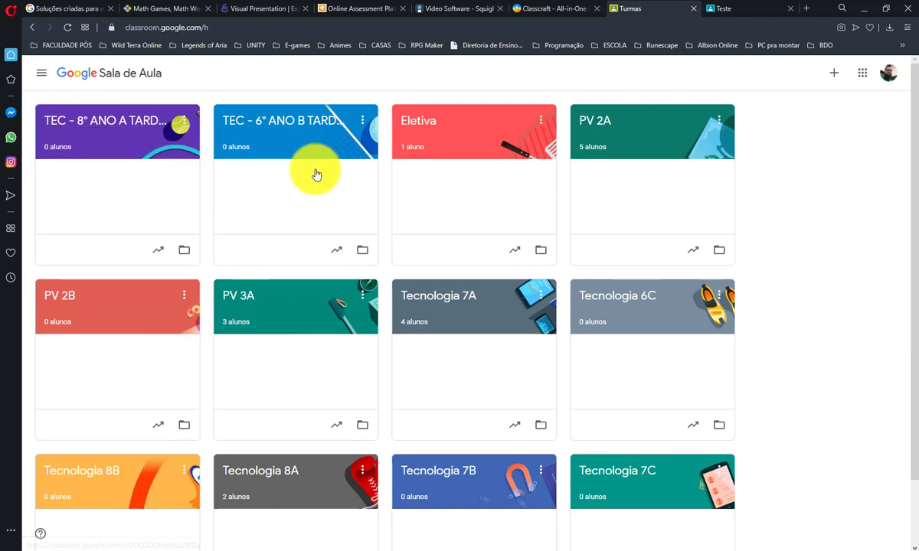
scroll(653, 331, "down", 1)
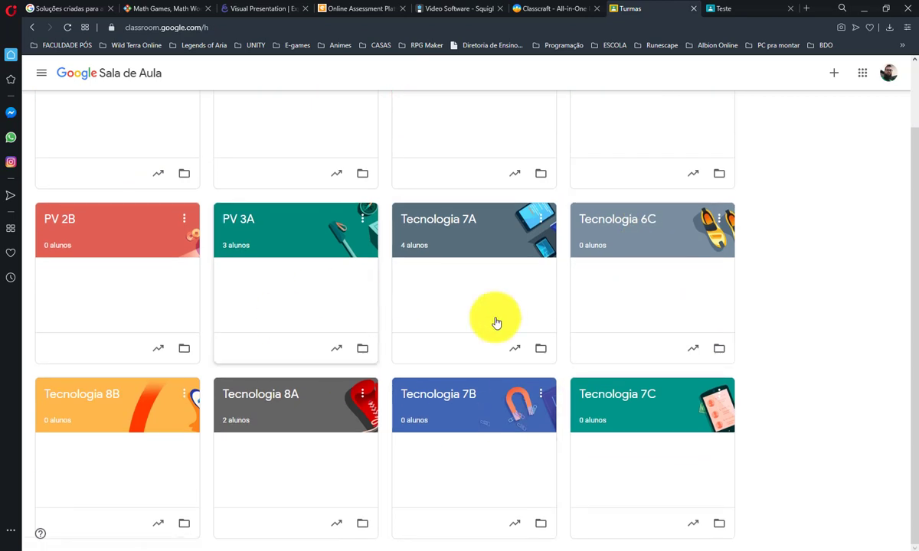
scroll(494, 318, "up", 1)
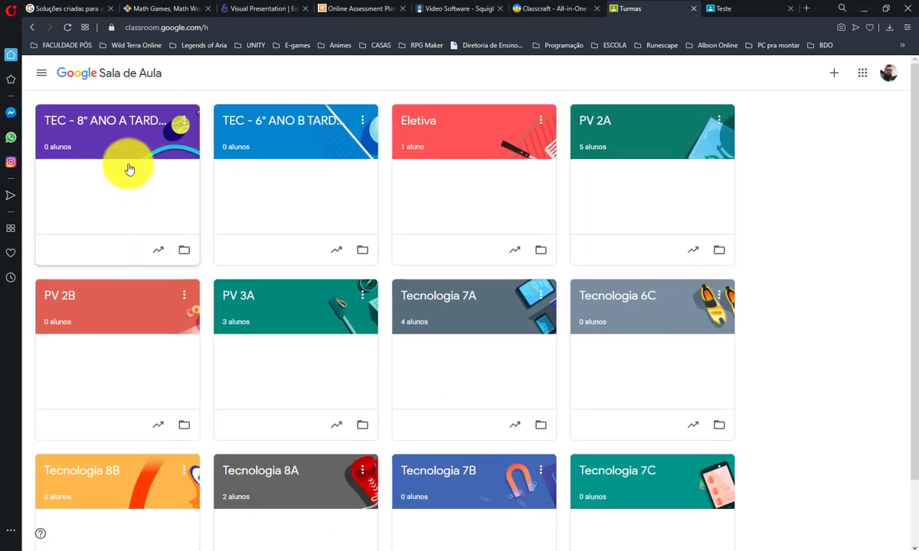
left_click(124, 123)
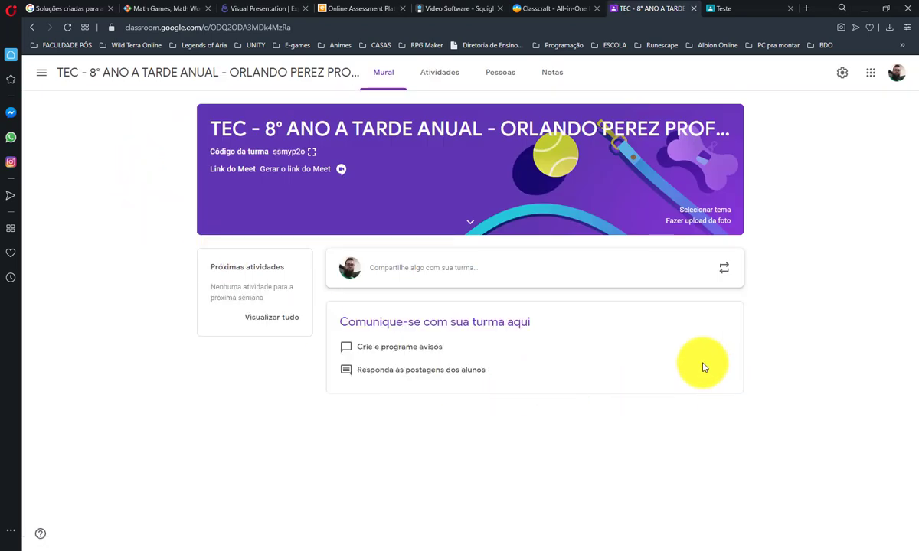
Examine the class's Mural with its announcement form, then its Atividades, Pessoas and Notas pages
left_click(380, 89)
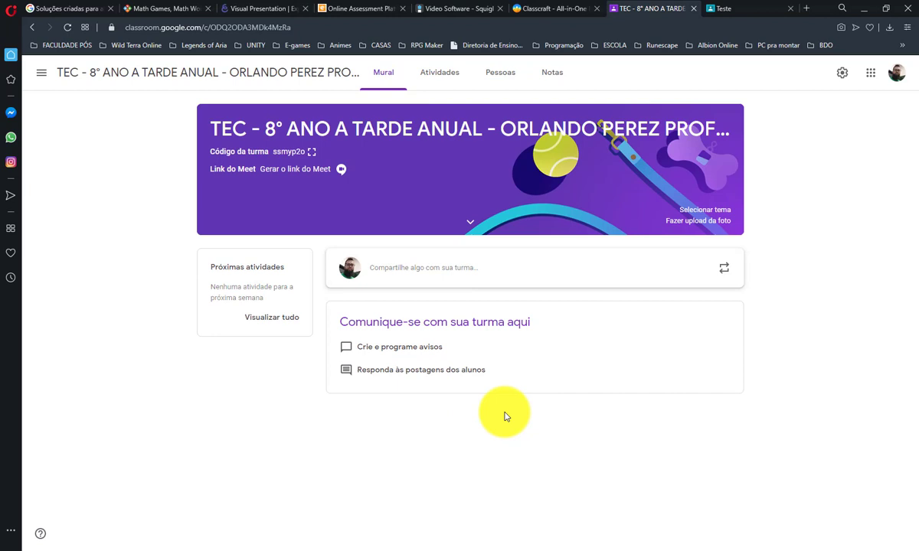
left_click(441, 283)
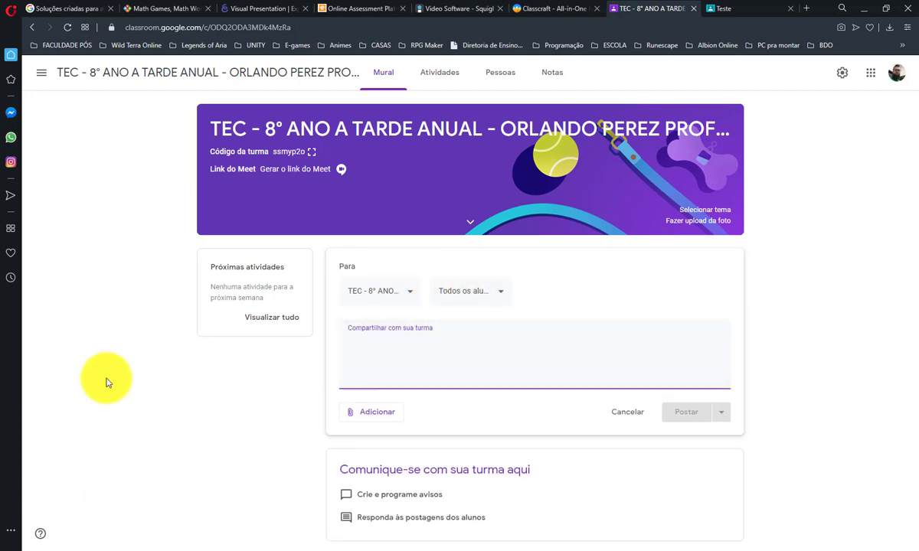
left_click(280, 413)
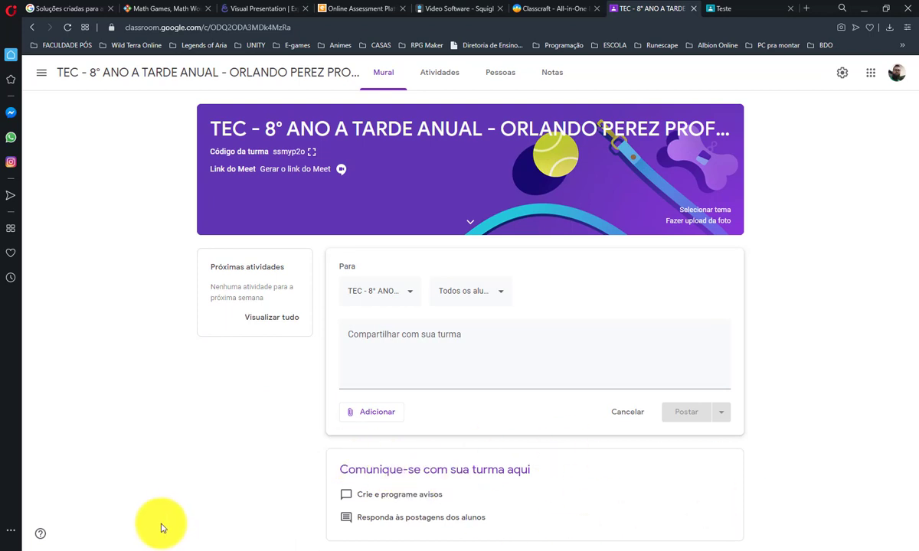
left_click(443, 74)
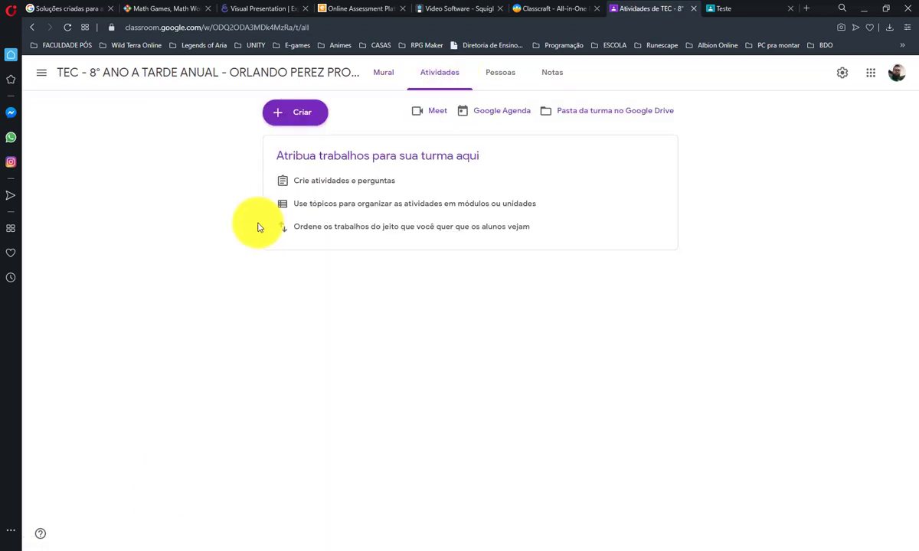
left_click(502, 76)
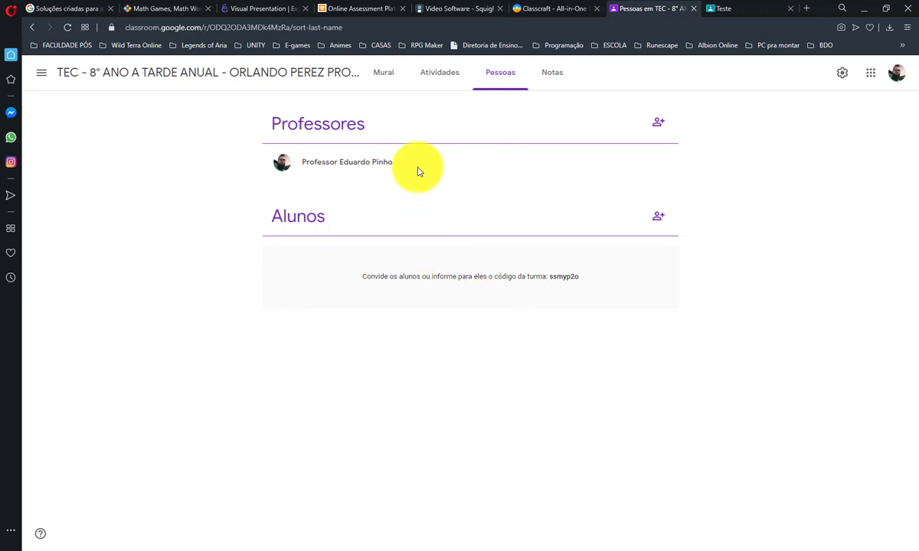
left_click_drag(425, 160, 218, 176)
left_click(224, 197)
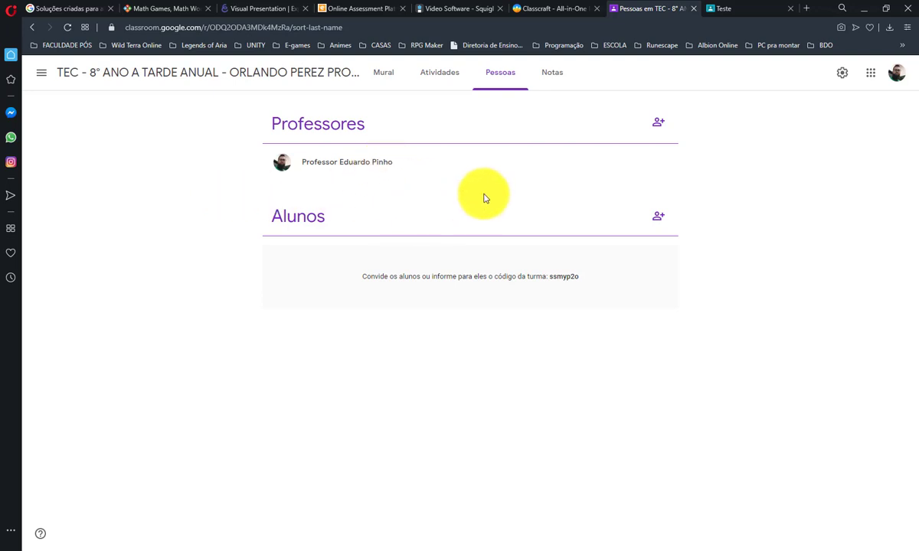
left_click(552, 75)
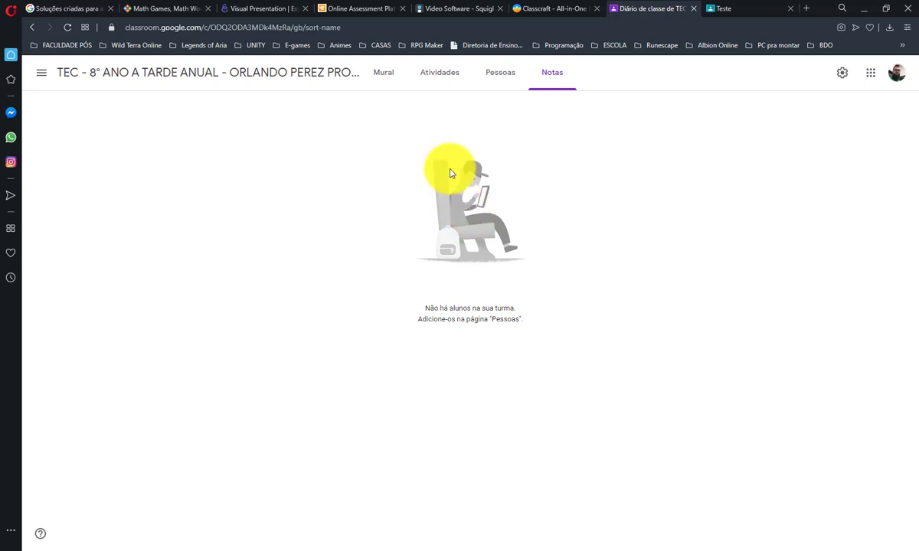
Add a topic named "Teste01" to the class's Atividades page
left_click(430, 84)
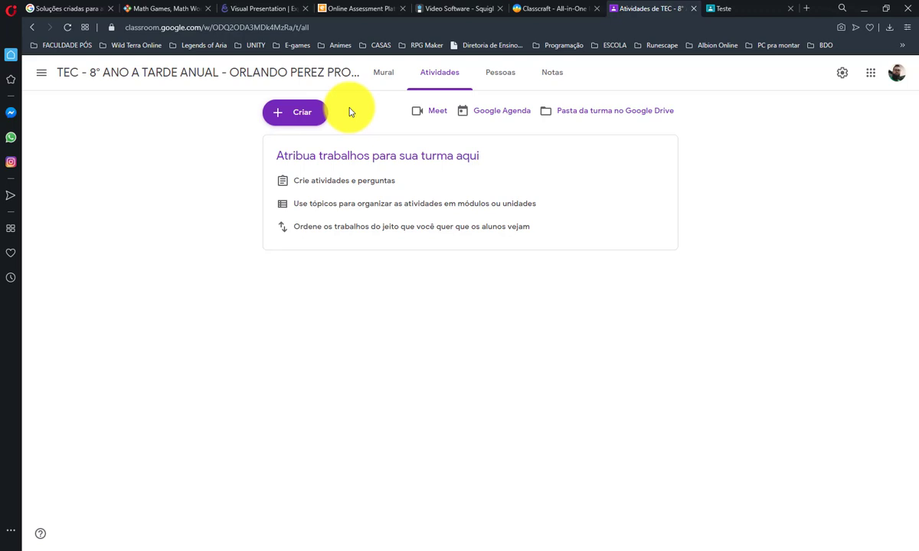
left_click(278, 123)
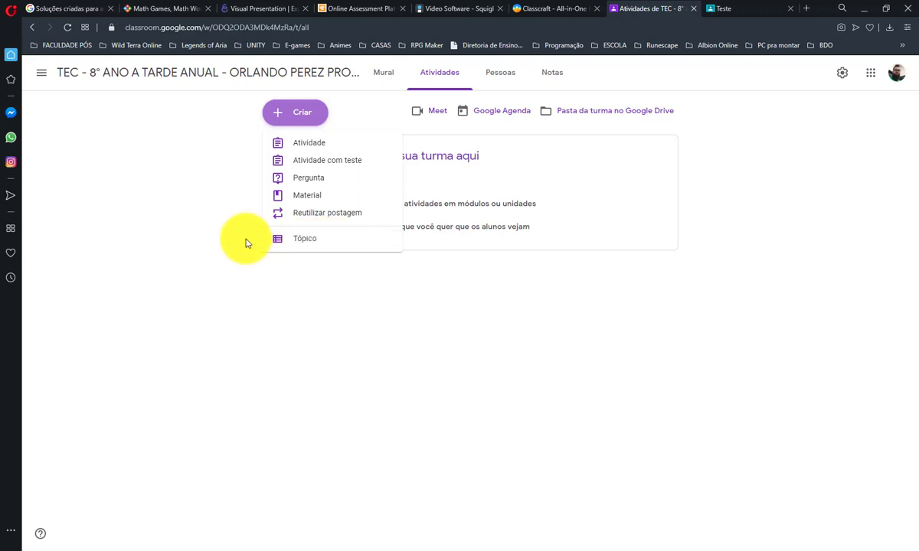
left_click(321, 245)
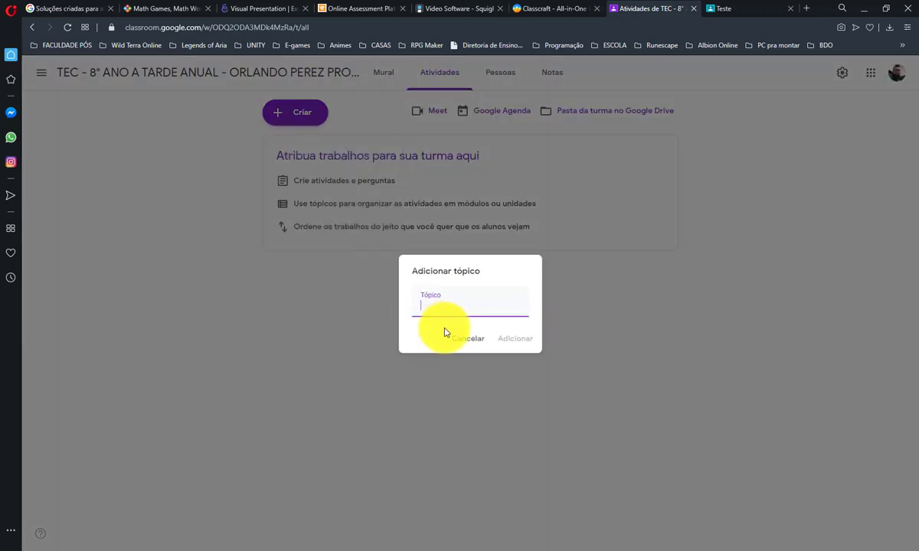
type("Teste01")
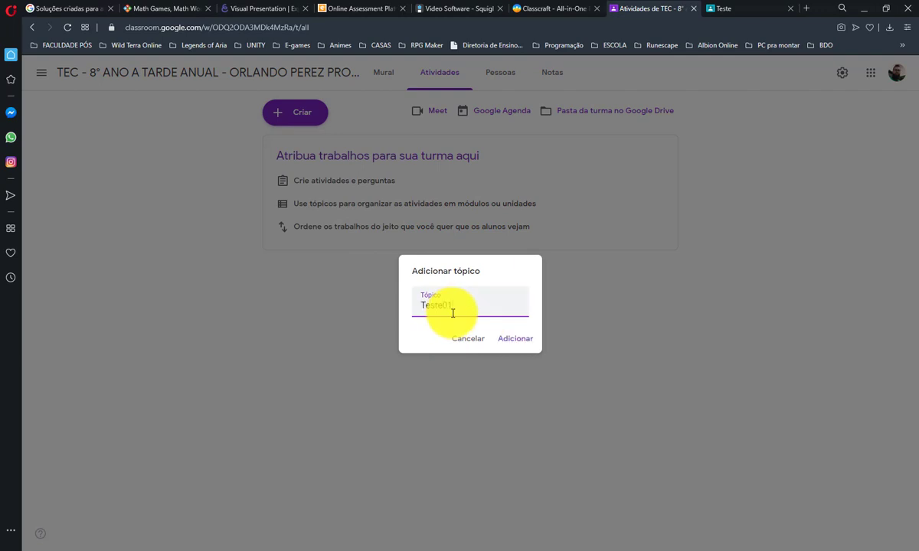
left_click(527, 339)
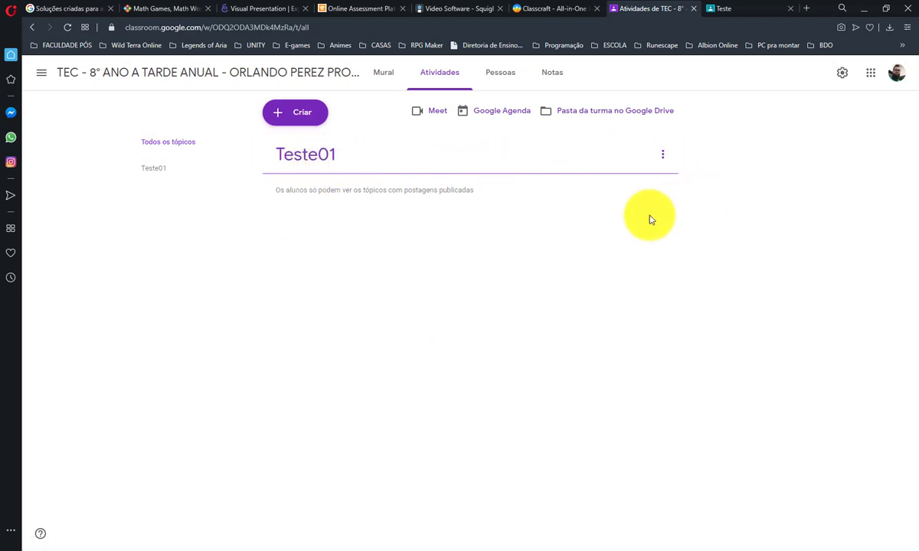
Add a second topic named "Teste02" to the class's Atividades page
left_click(301, 113)
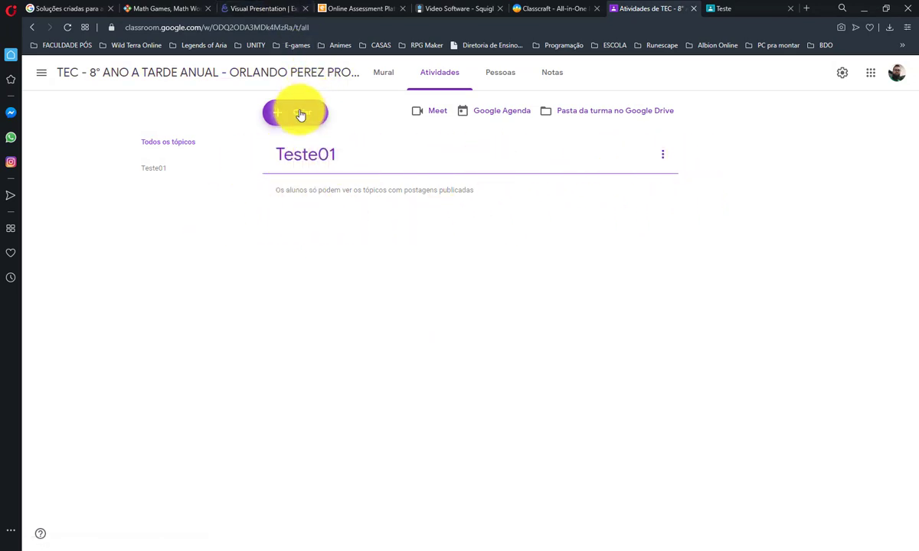
left_click(311, 241)
type("Teste02")
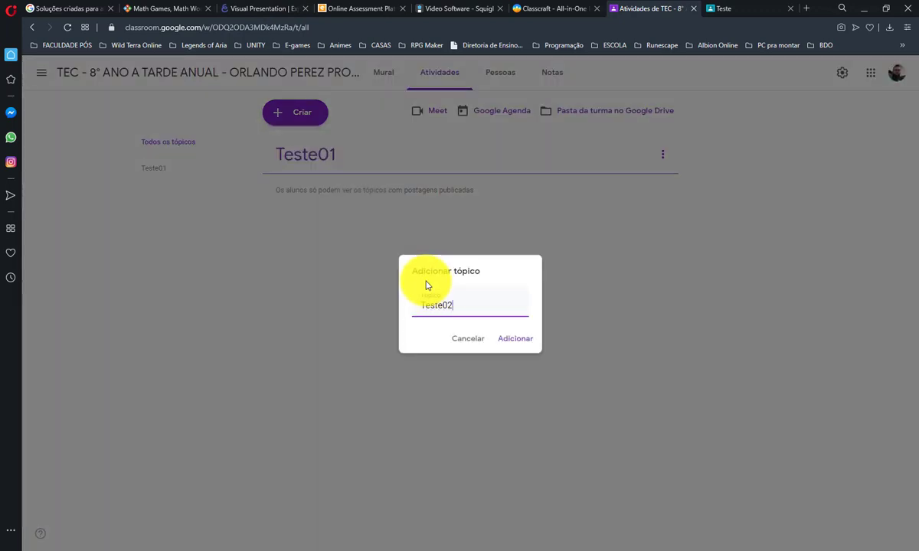
left_click(519, 339)
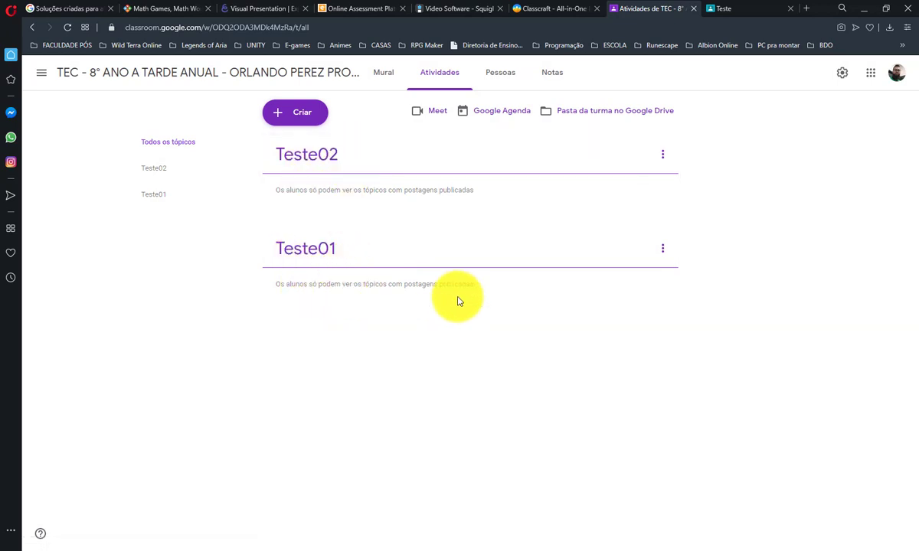
Look at the options available for managing the topics Teste01 and Teste02
left_click(663, 249)
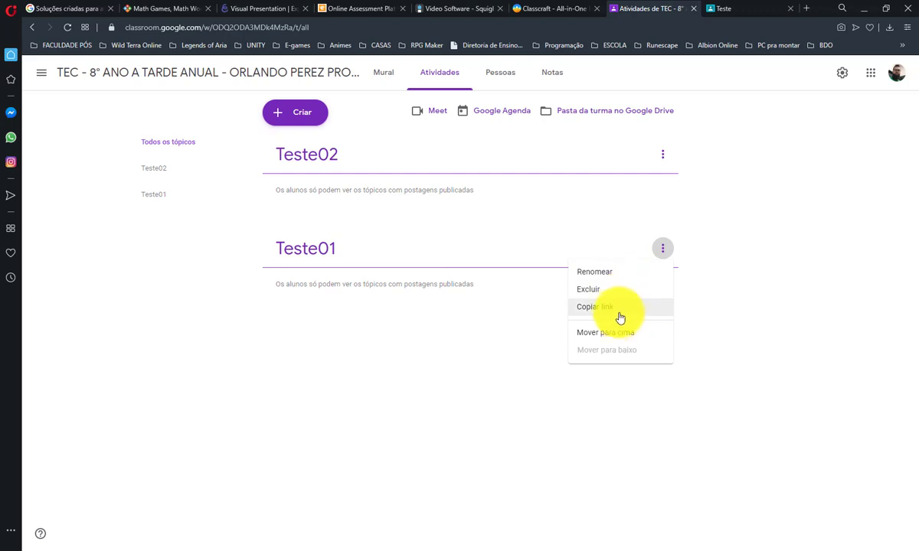
left_click(650, 160)
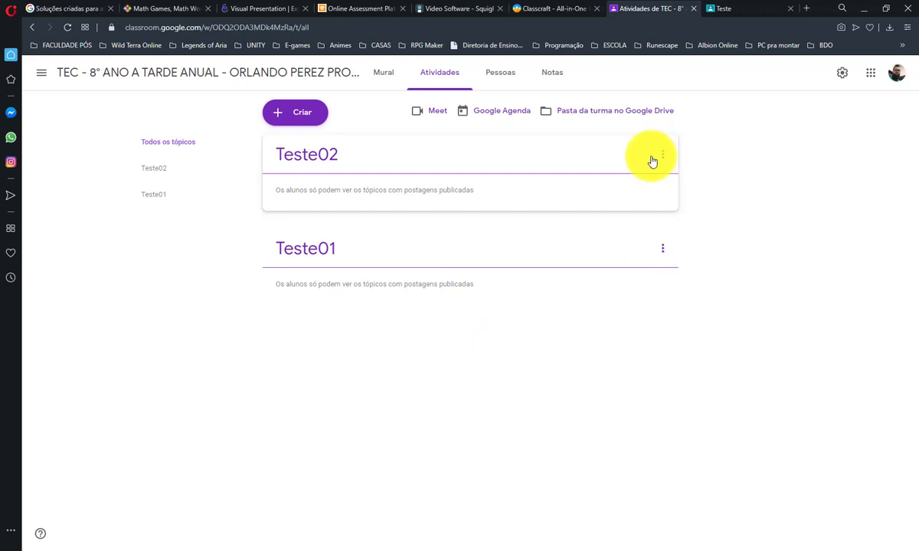
left_click(663, 155)
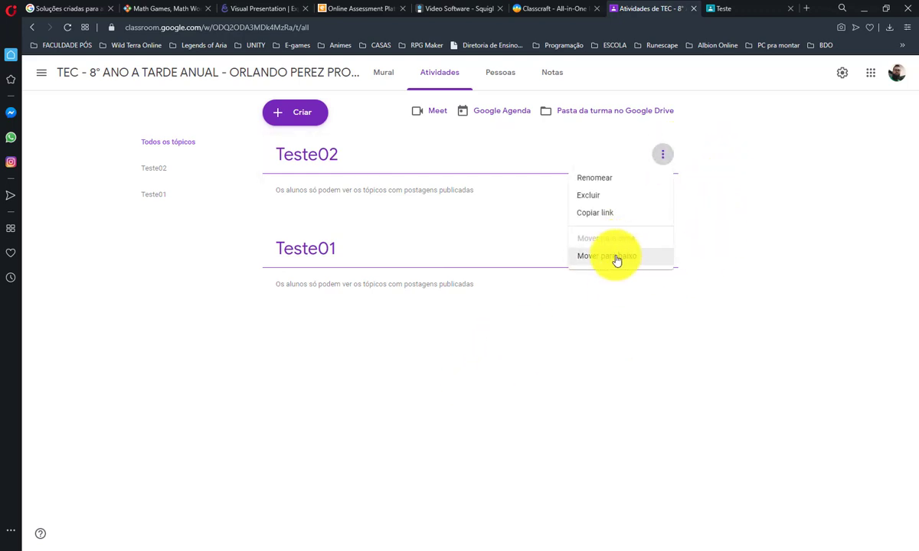
left_click(424, 377)
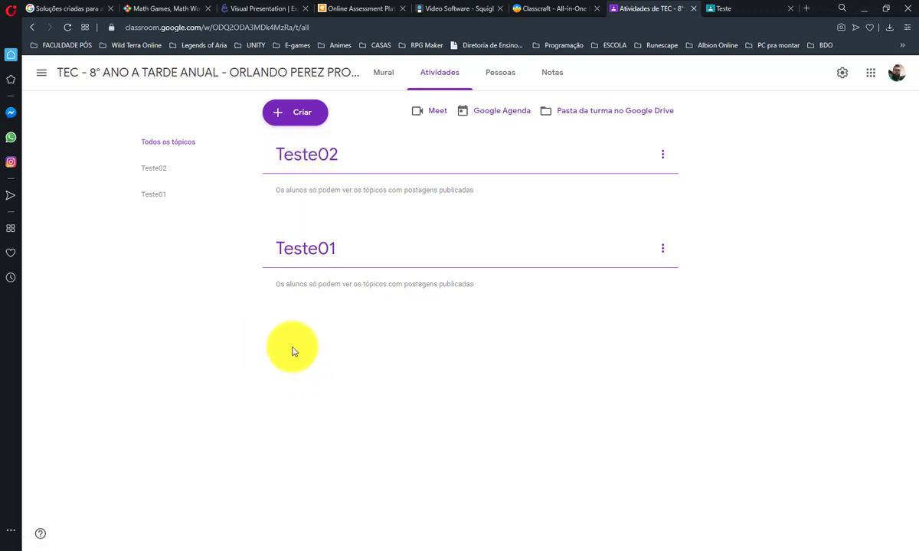
Start a new Atividade titled "Redação" with the instructions "Redação deve ter 20 linhas."
left_click(300, 115)
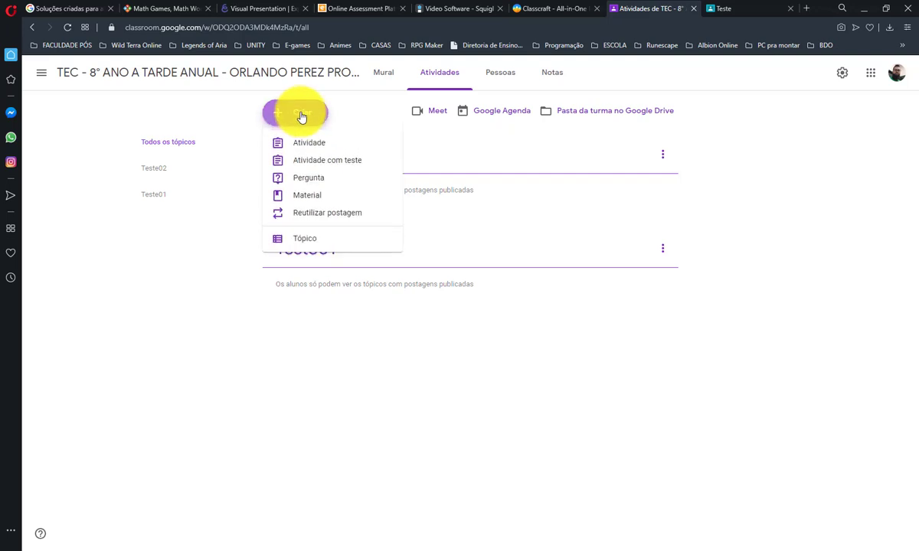
left_click(340, 150)
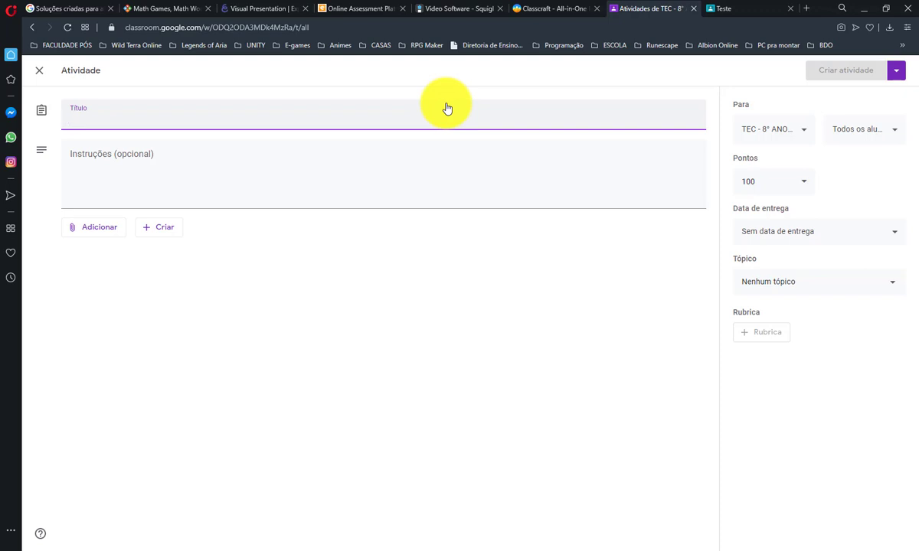
type("Redação")
key("Tab")
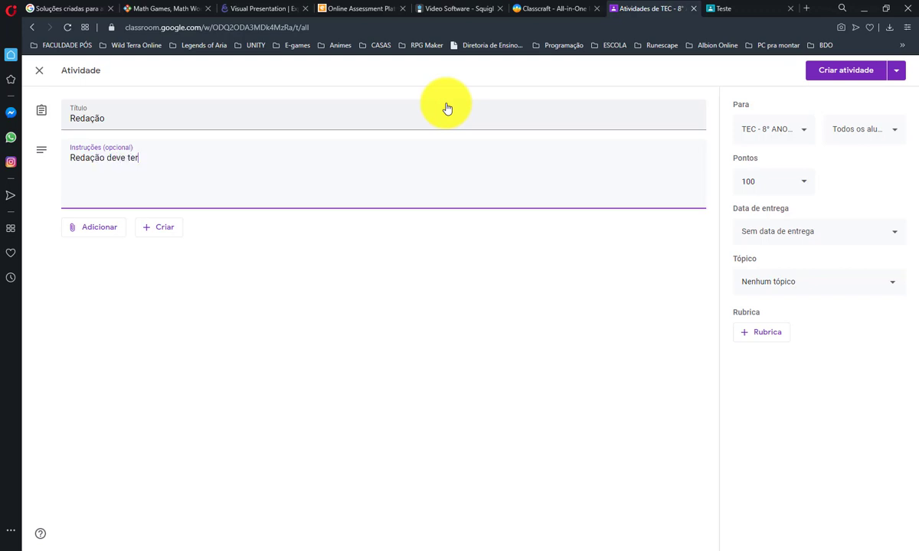
type("as.")
Review the attachment sources and create a new Google Docs document for the Redação assignment
left_click(75, 232)
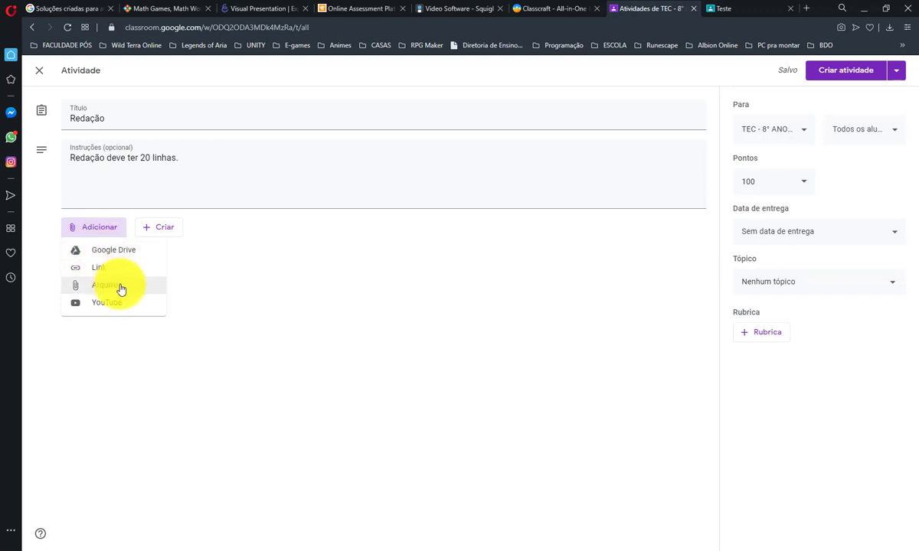
left_click(184, 331)
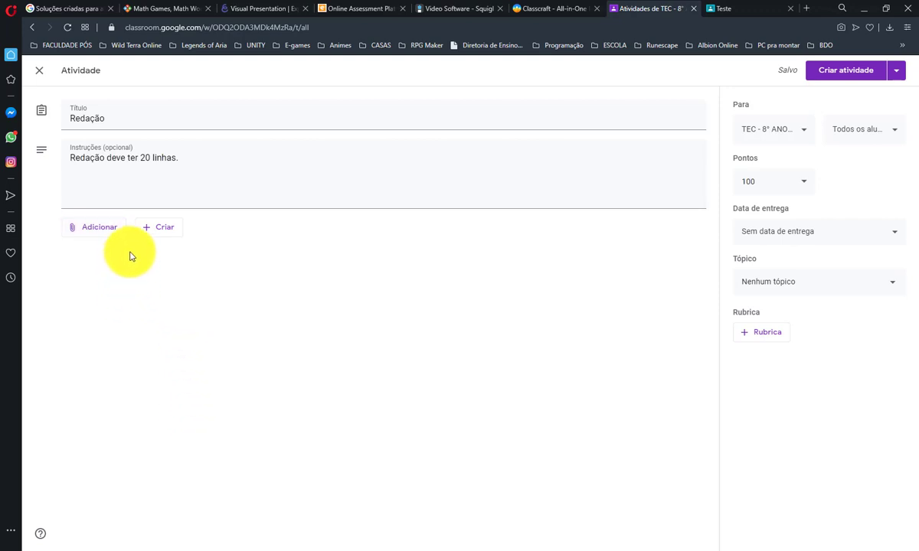
left_click(161, 227)
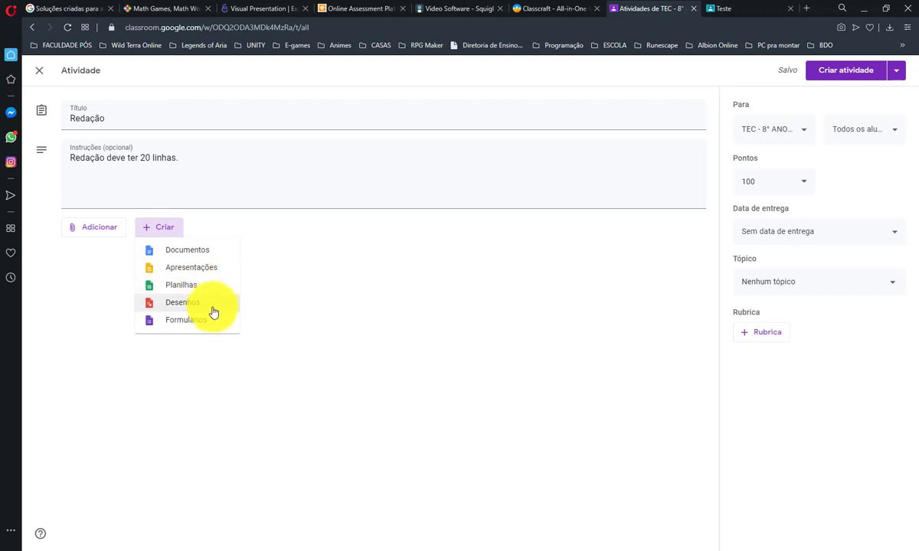
left_click(205, 253)
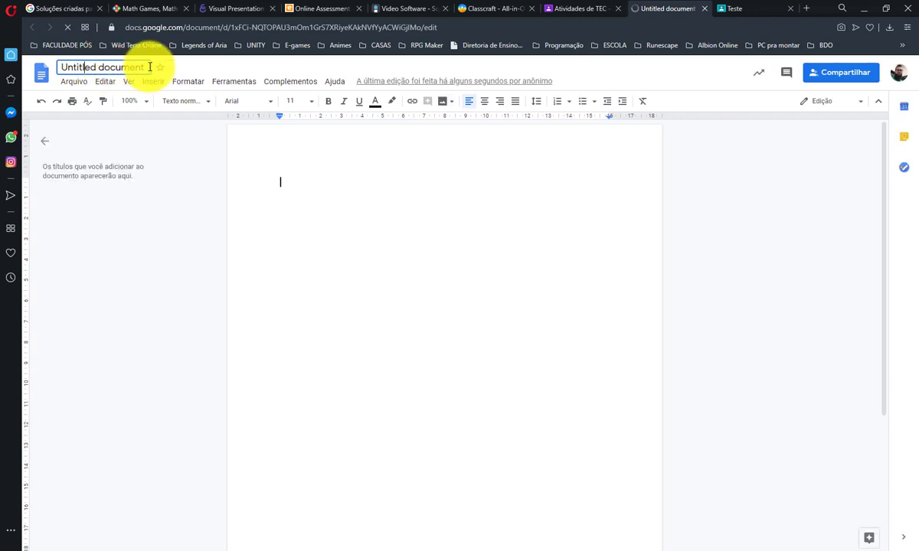
Rename the untitled document as "Teste redação"
left_click_drag(150, 66, 39, 75)
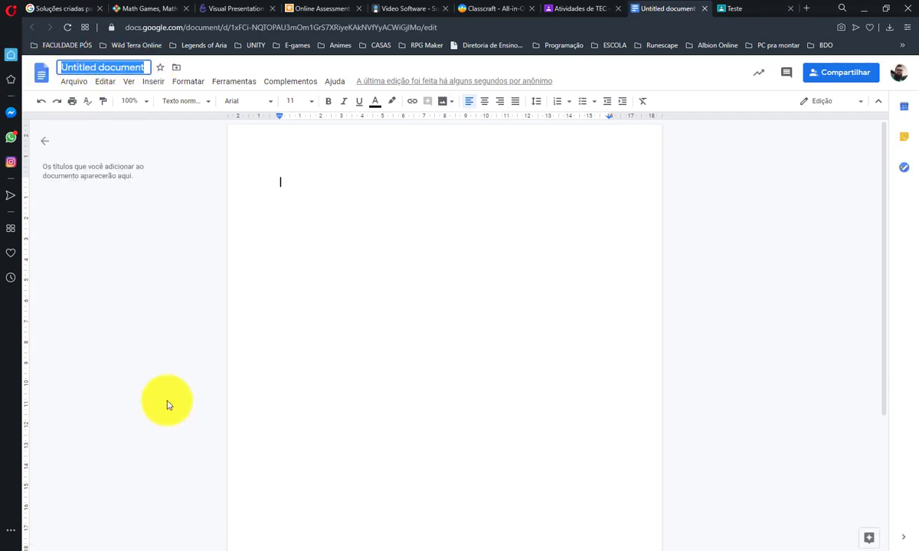
type("Teste")
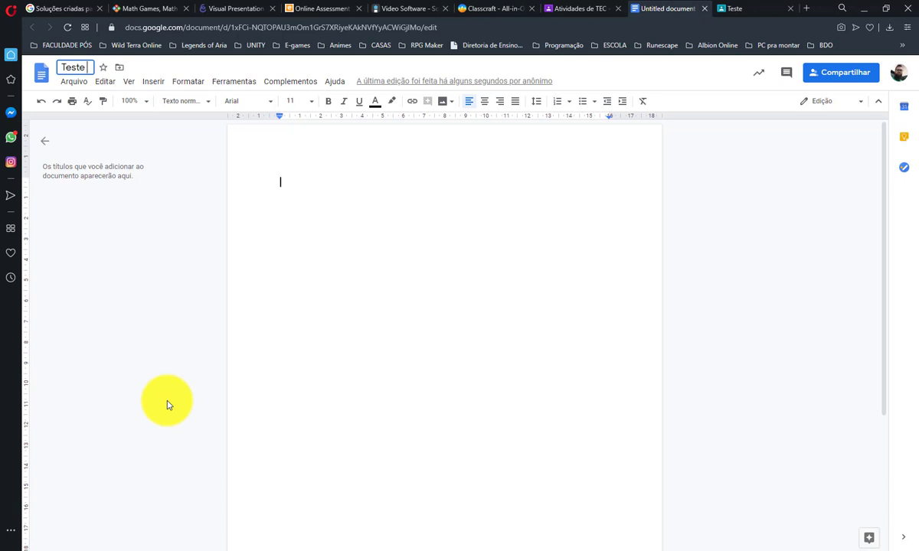
type("d")
key("BackSpace")
left_click(611, 6)
left_click(678, 6)
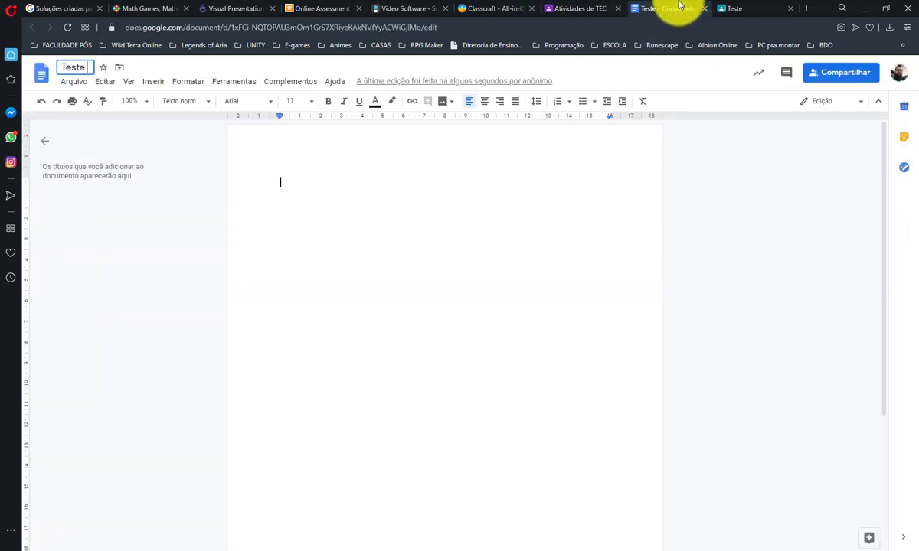
type("redação")
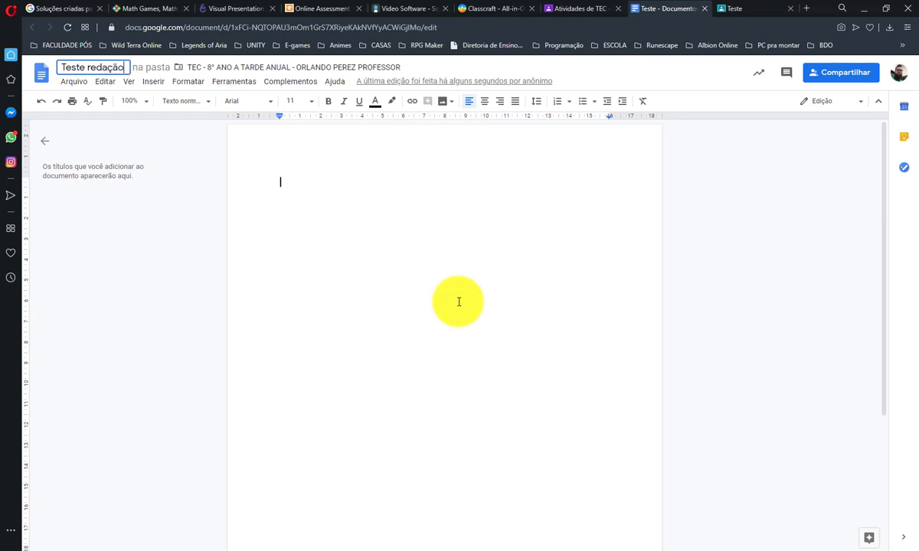
key("Return")
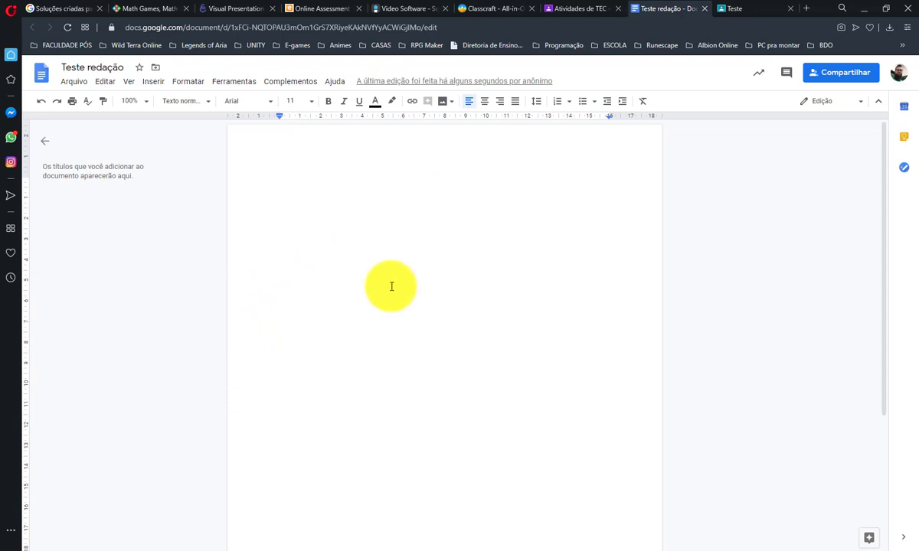
Write the outline Capa, Introdução, Desenvolvimento and Conclusão on separate lines of the Teste redação document
type("Capa")
key("Return")
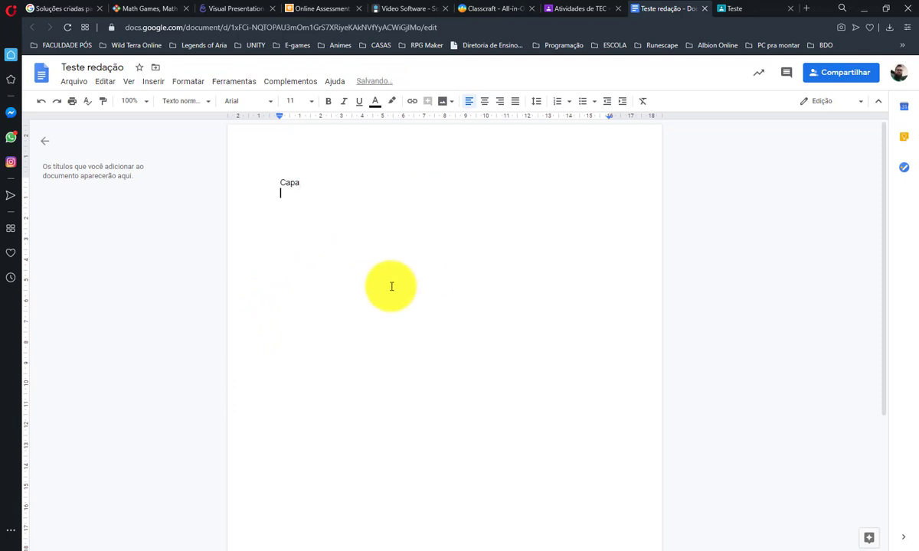
type("Introdução")
key("Return")
type("Desenvolv")
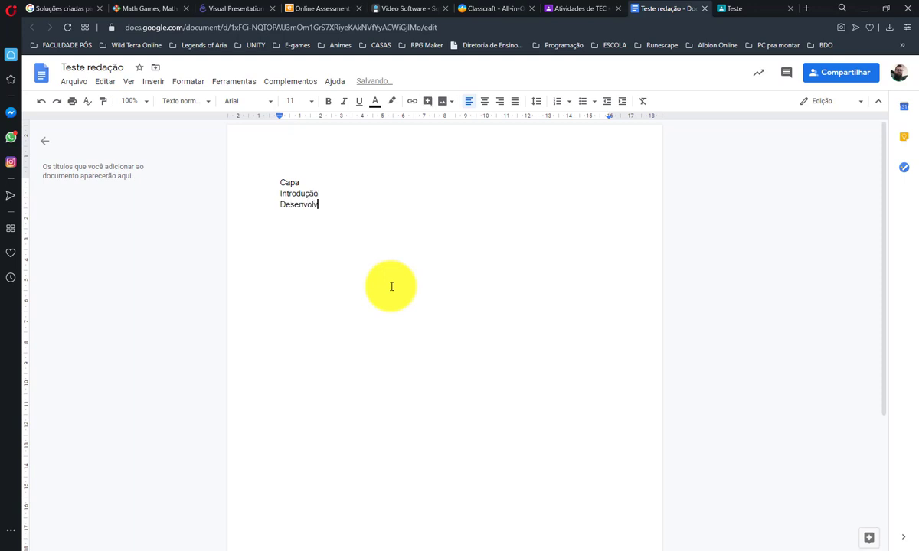
type("imento")
key("Return")
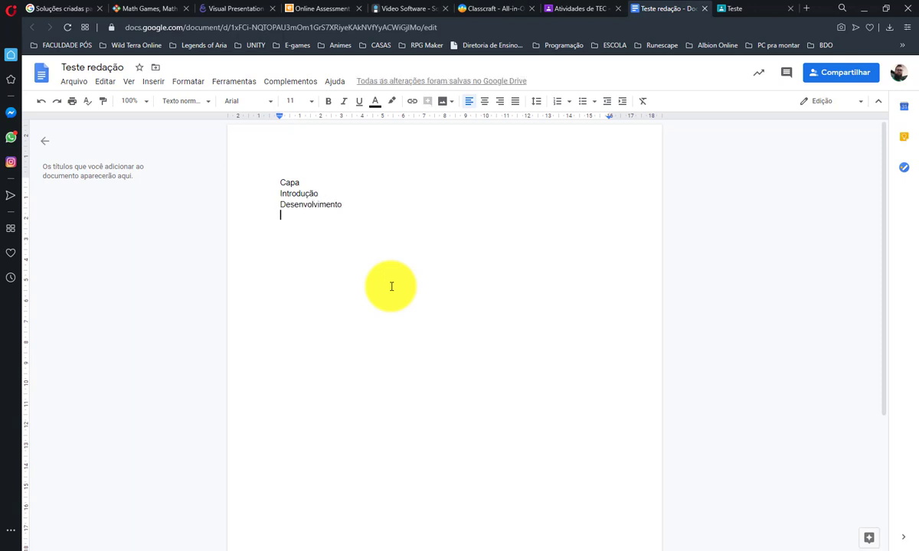
type("Conclusão")
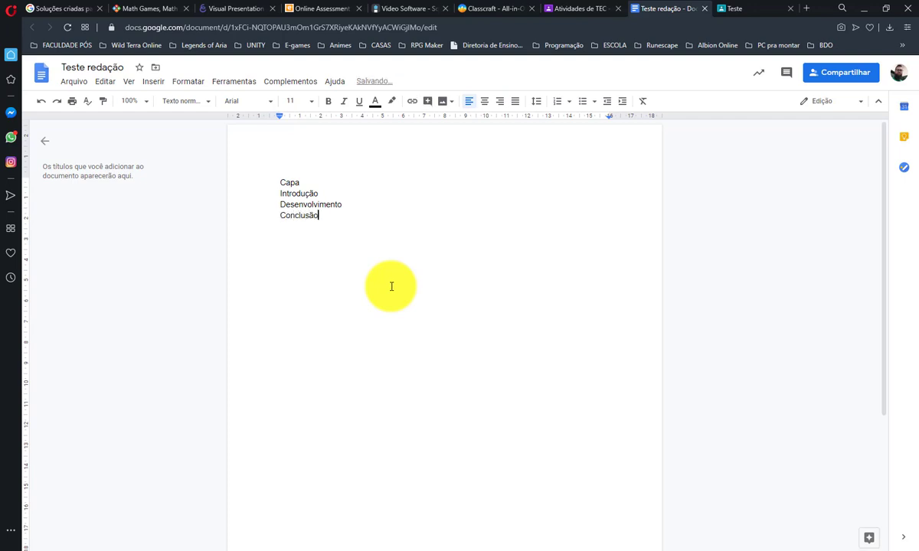
key("Return")
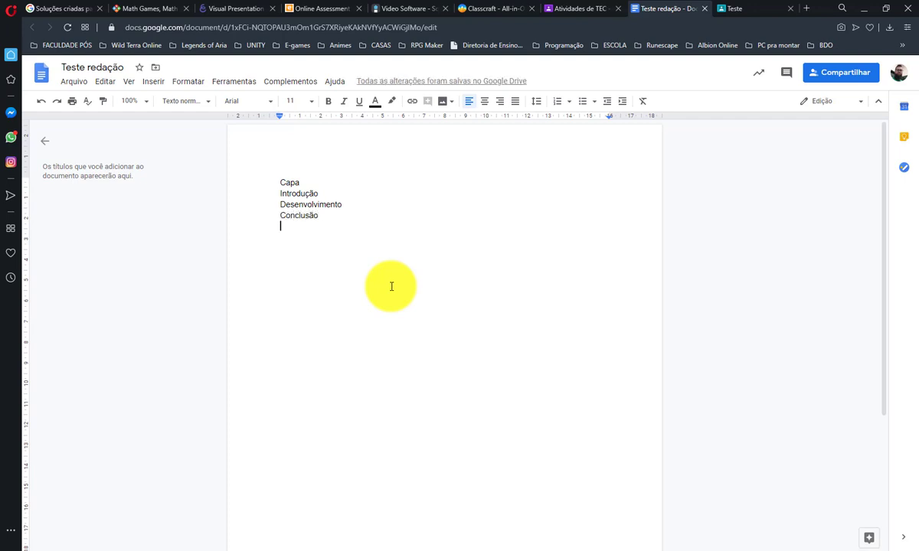
Compare the Redação assignment with its document, open the document from the attachment and close it again
left_click(582, 8)
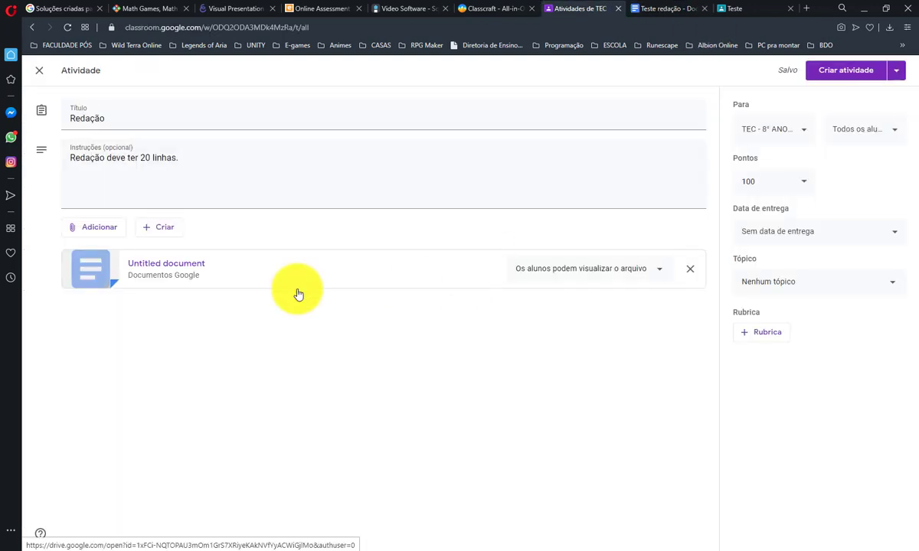
left_click(663, 9)
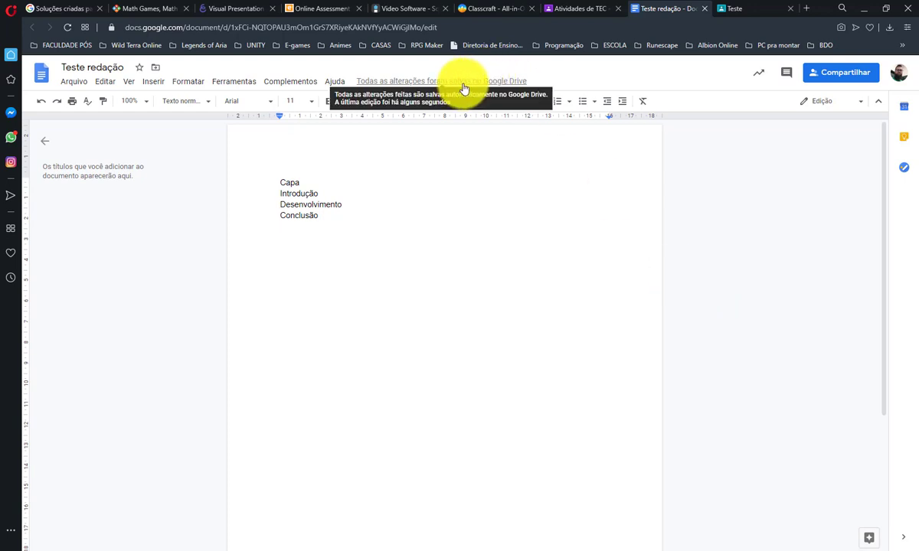
left_click(563, 8)
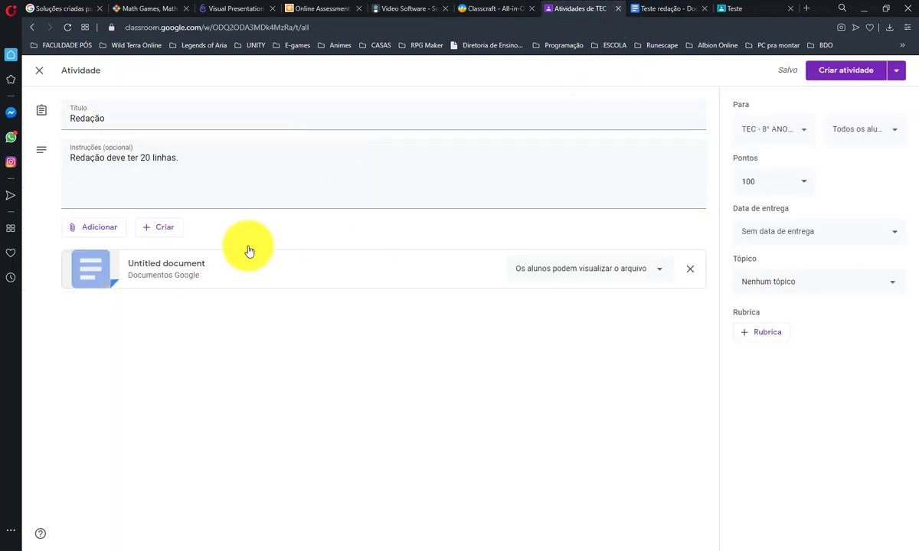
left_click(634, 12)
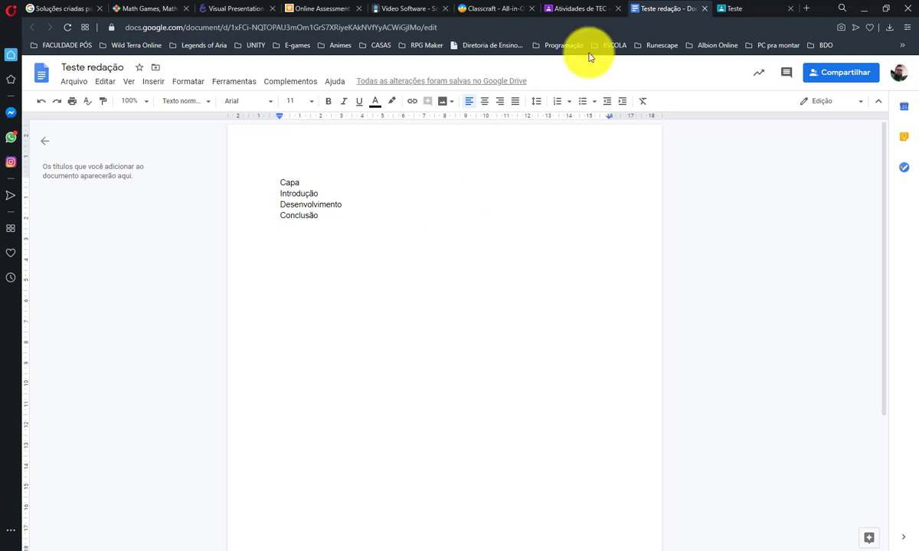
left_click(557, 10)
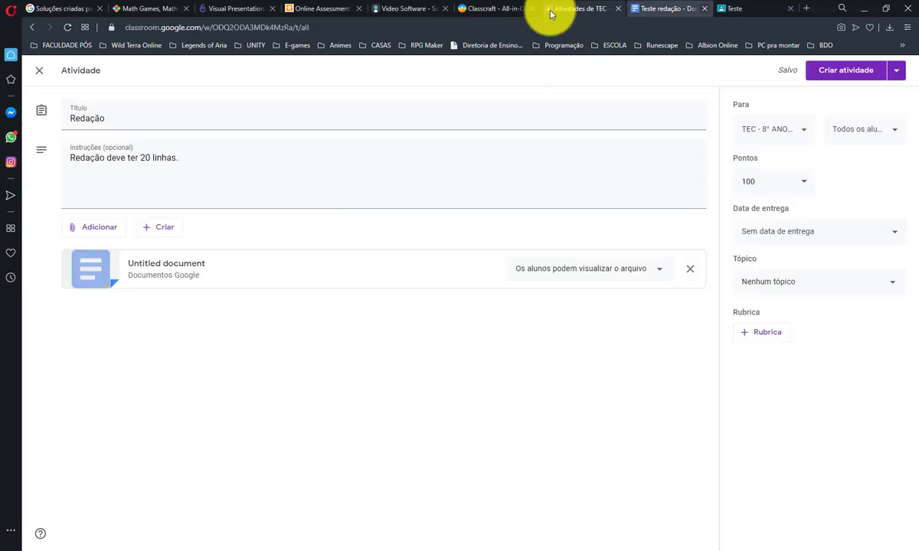
left_click(177, 248)
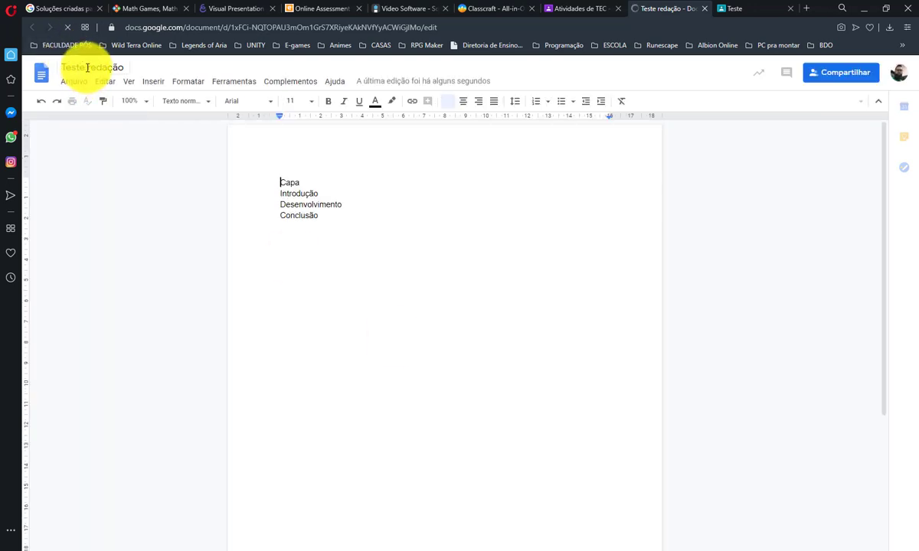
left_click(704, 10)
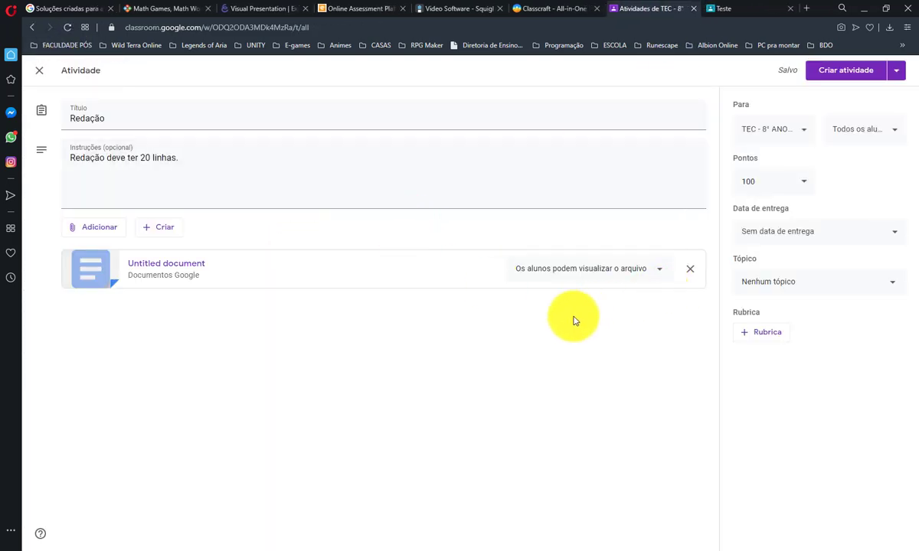
Set the attached document's student access to "Fazer uma cópia para cada aluno"
left_click(603, 267)
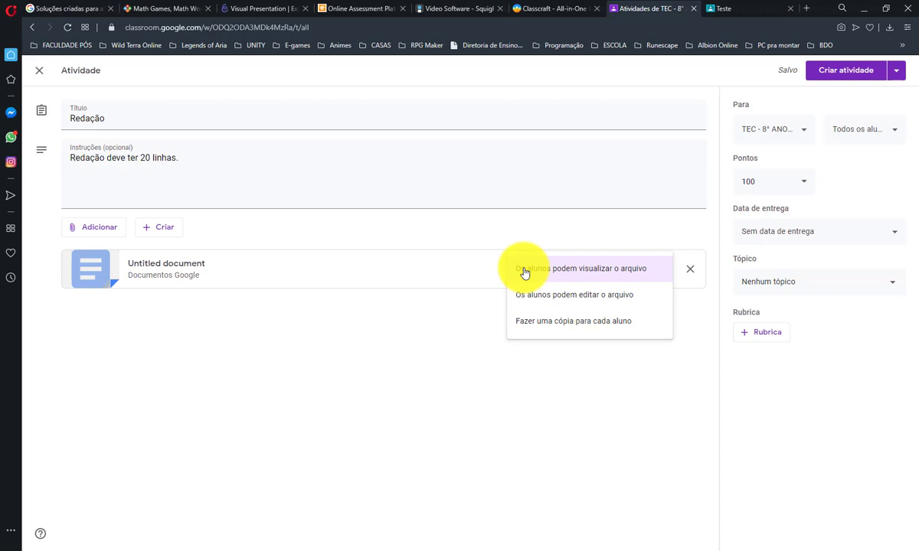
left_click(559, 324)
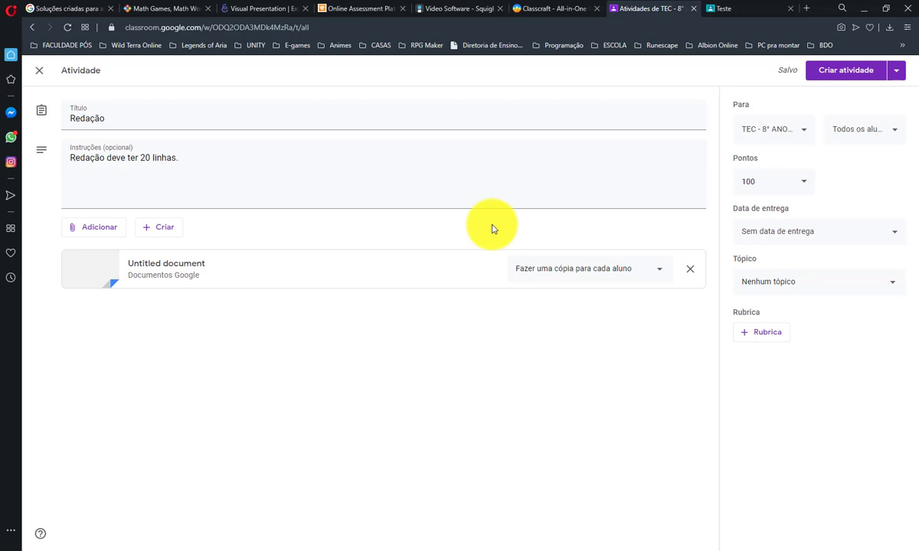
Look at the classes and students the Redação assignment can be assigned to
left_click(803, 130)
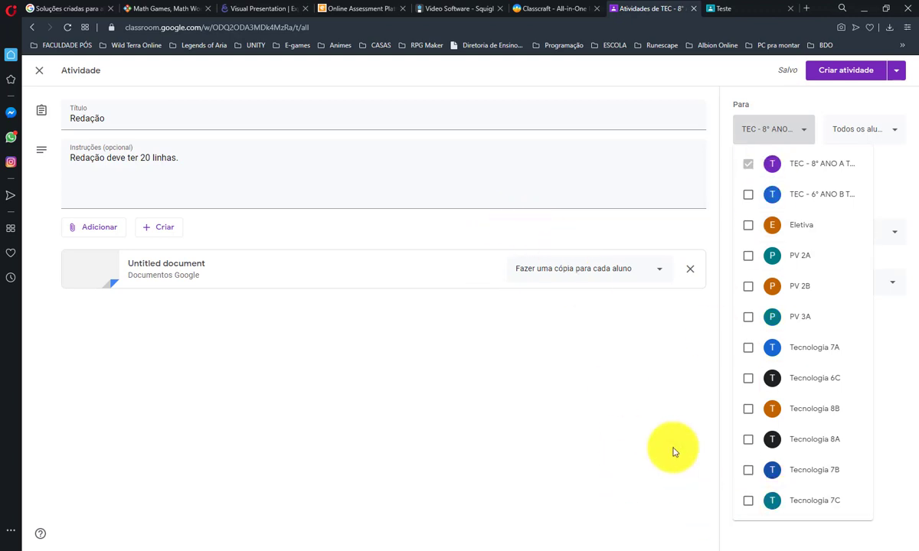
left_click(620, 363)
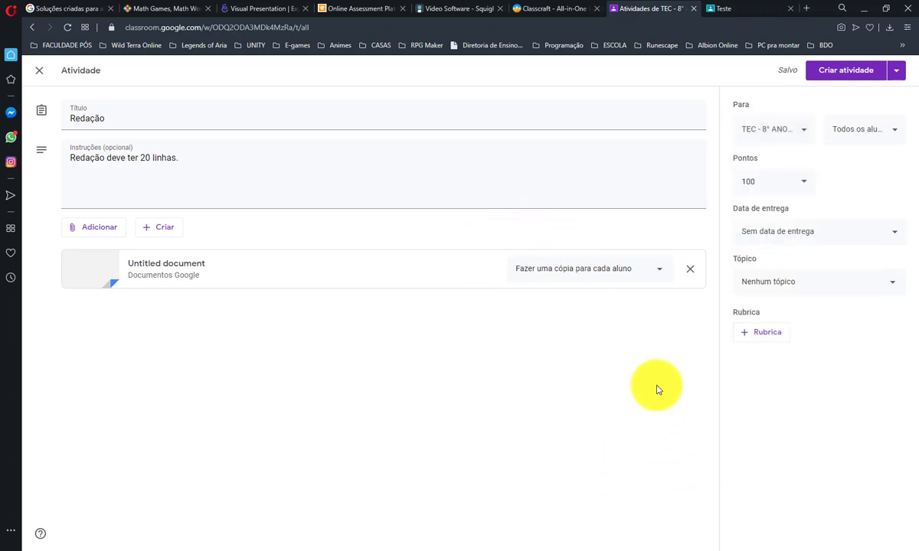
left_click(861, 134)
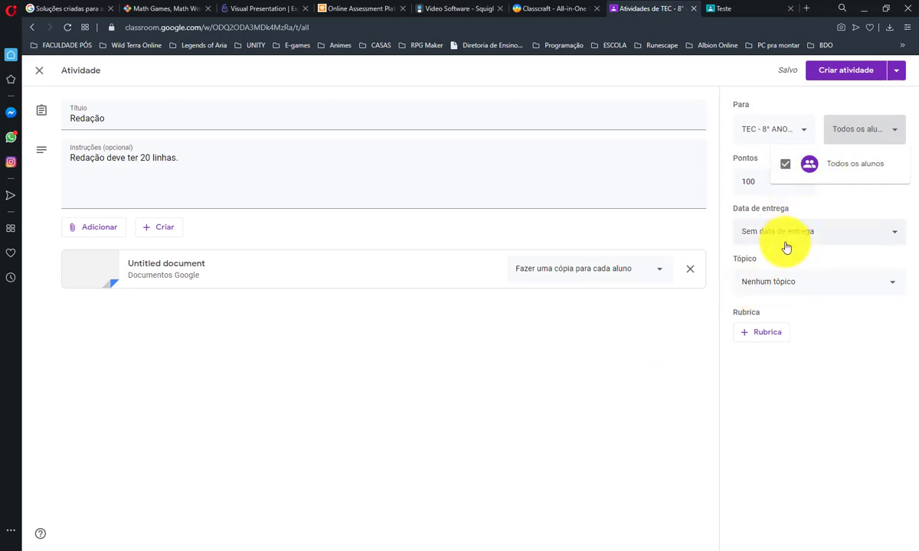
left_click(572, 377)
Set the Redação assignment's points to 10 and its due date to 21 de mai. de 2020
left_click(765, 179)
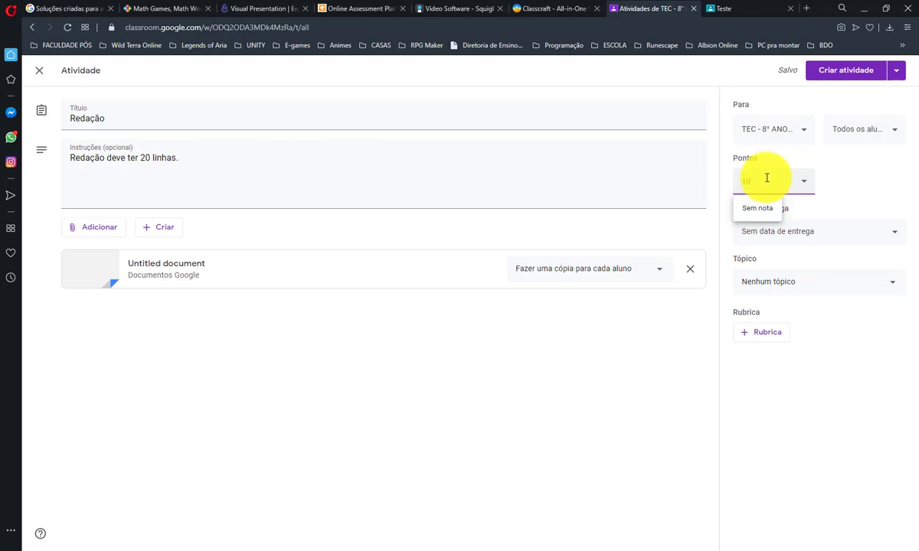
left_click(671, 375)
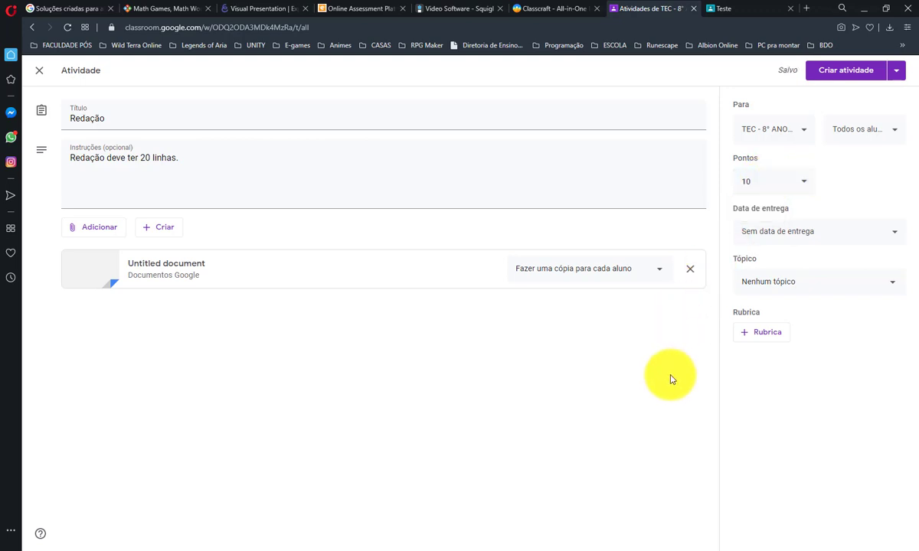
left_click(858, 237)
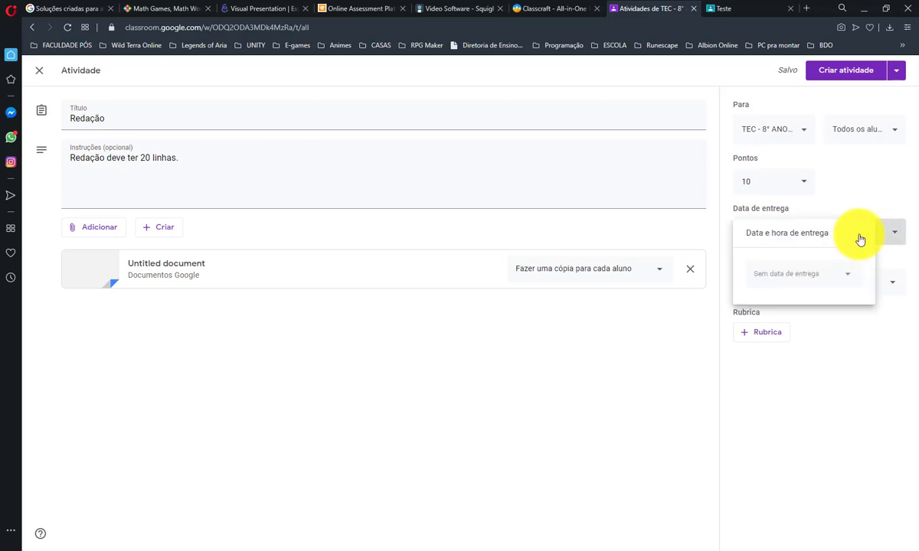
left_click(852, 282)
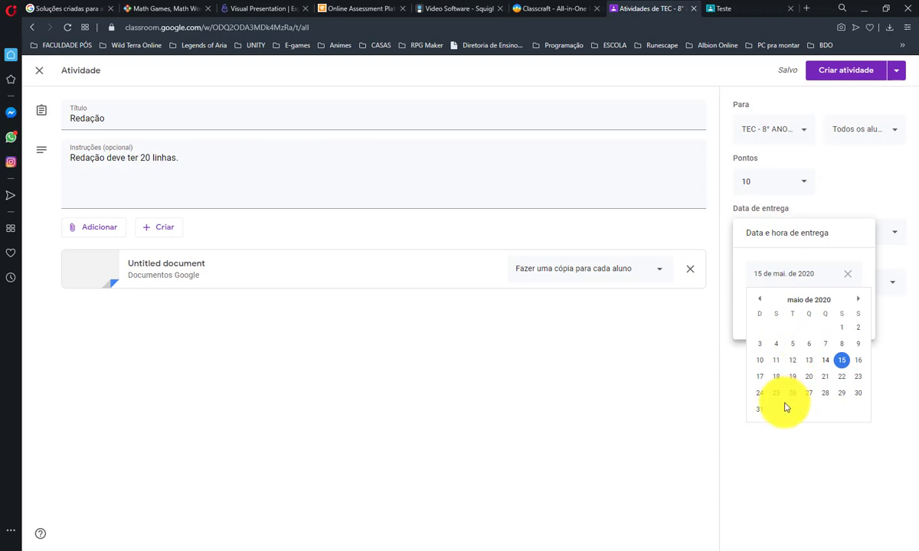
left_click(824, 376)
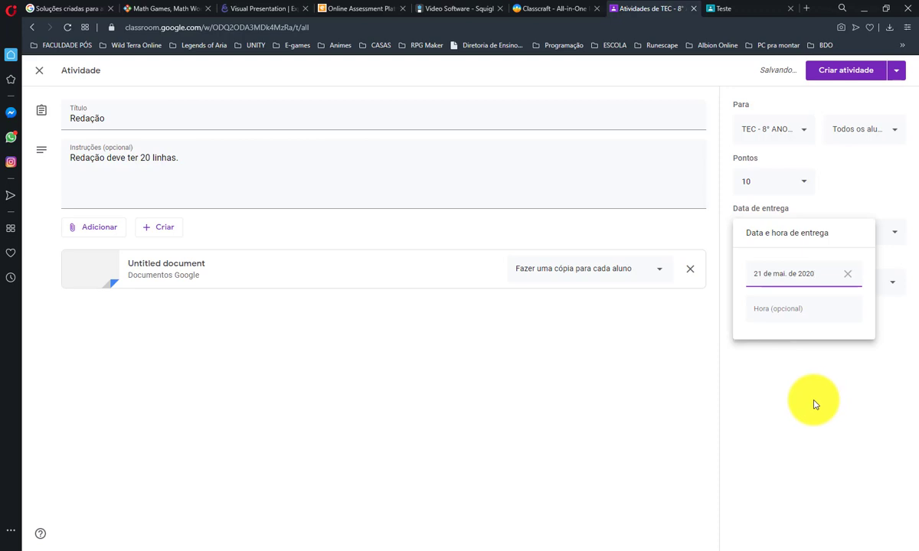
left_click(676, 419)
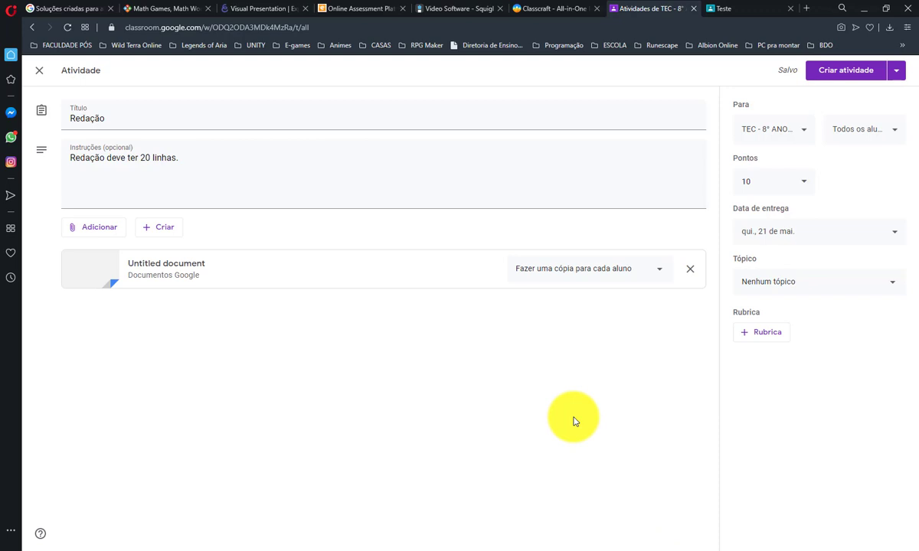
Set the assignment's due time to 10:00 and file it under the topic Teste01
left_click(842, 236)
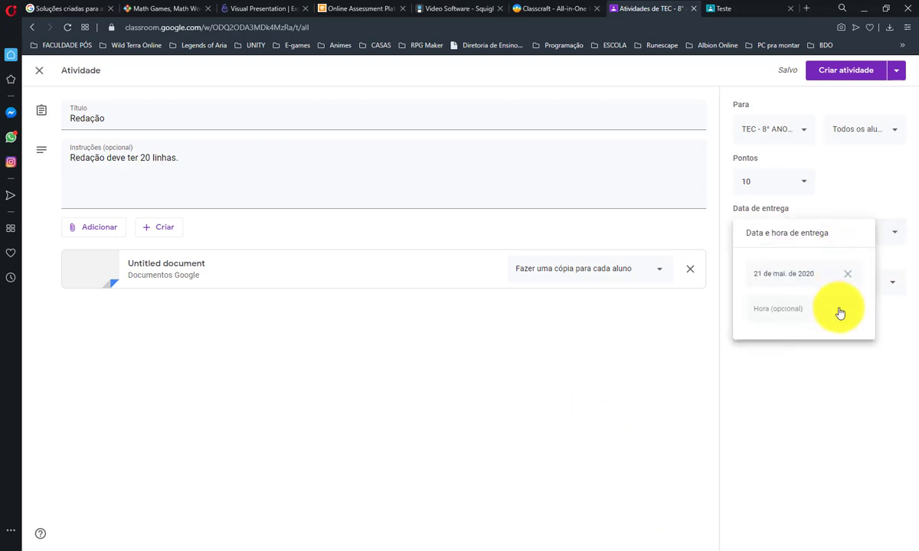
left_click(769, 314)
left_click(776, 312)
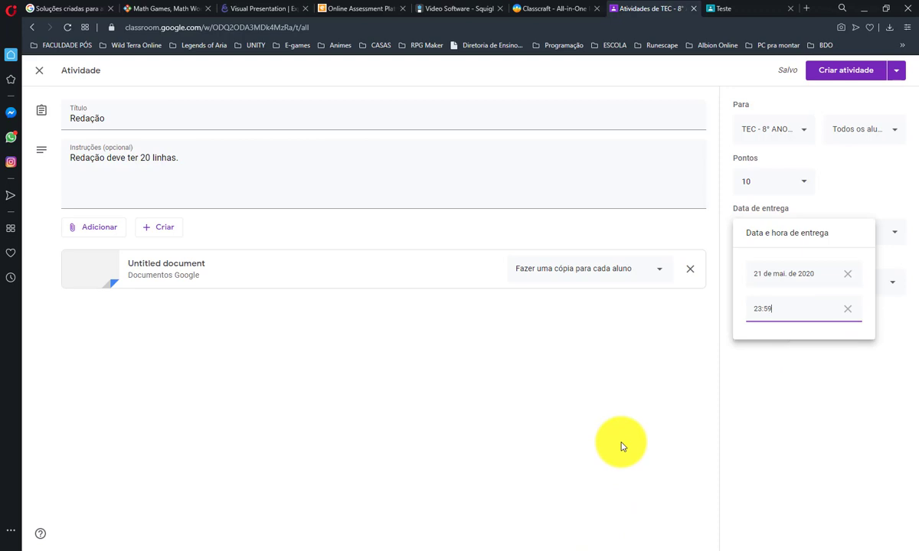
left_click_drag(773, 308, 673, 312)
type("10")
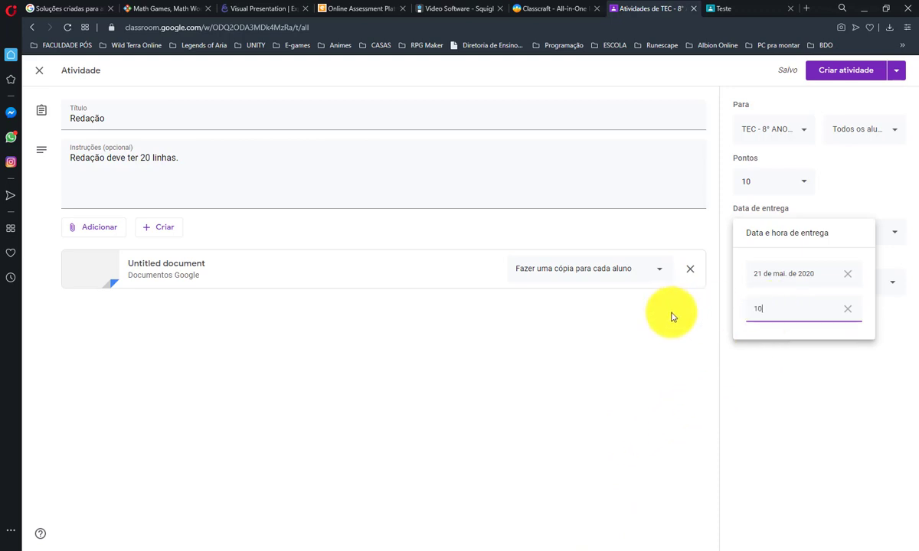
left_click(672, 316)
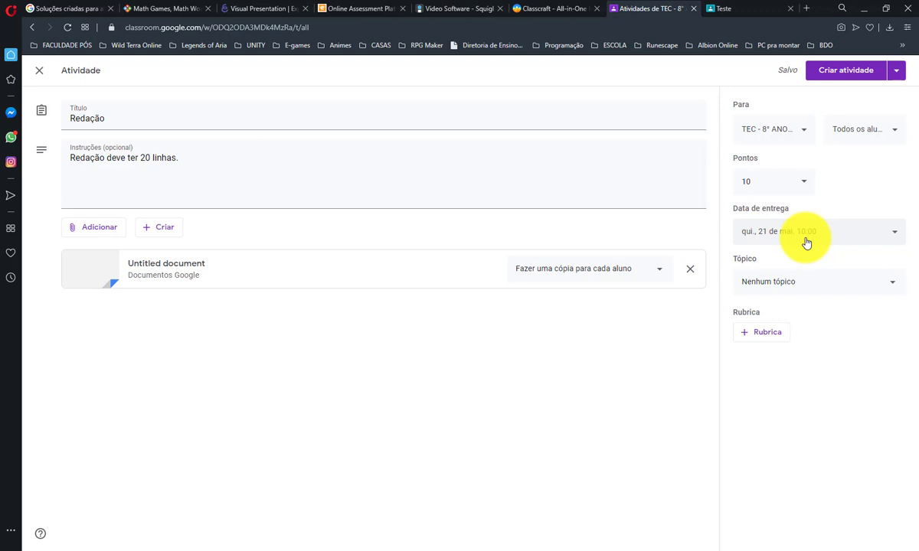
left_click(766, 280)
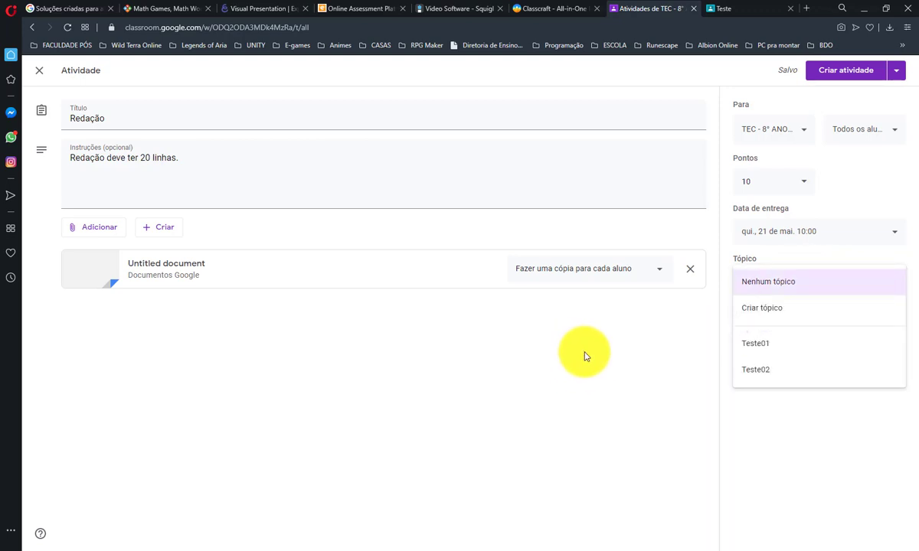
left_click(787, 345)
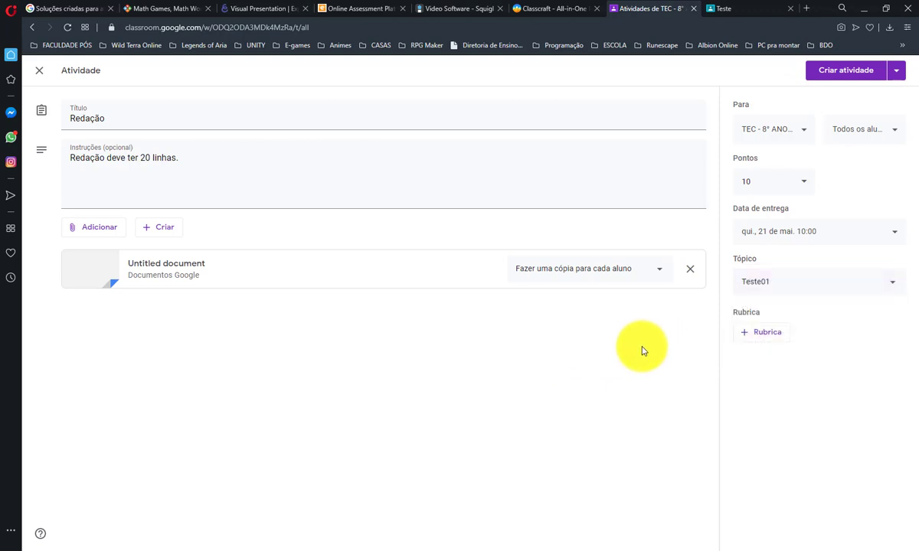
Start a new rubric for the Redação assignment and add two more performance levels to its first criterion
left_click(745, 333)
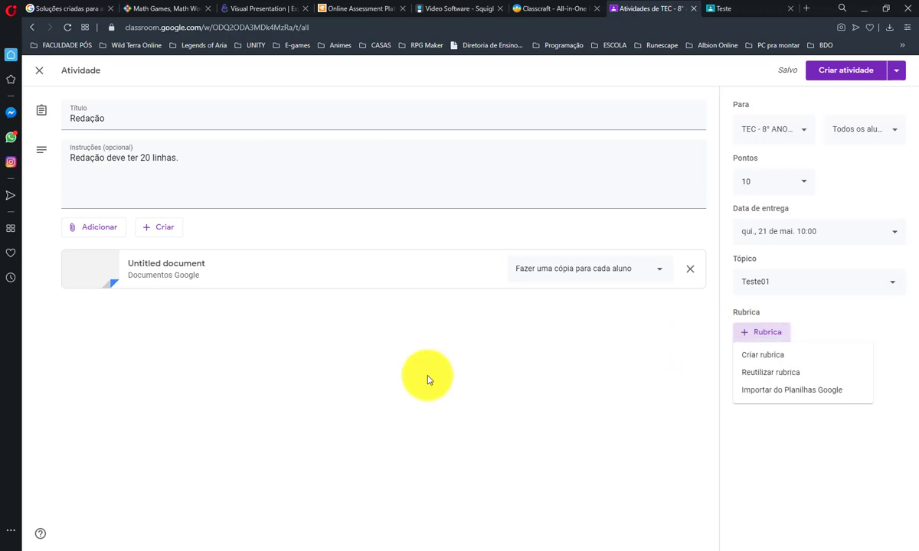
left_click(743, 356)
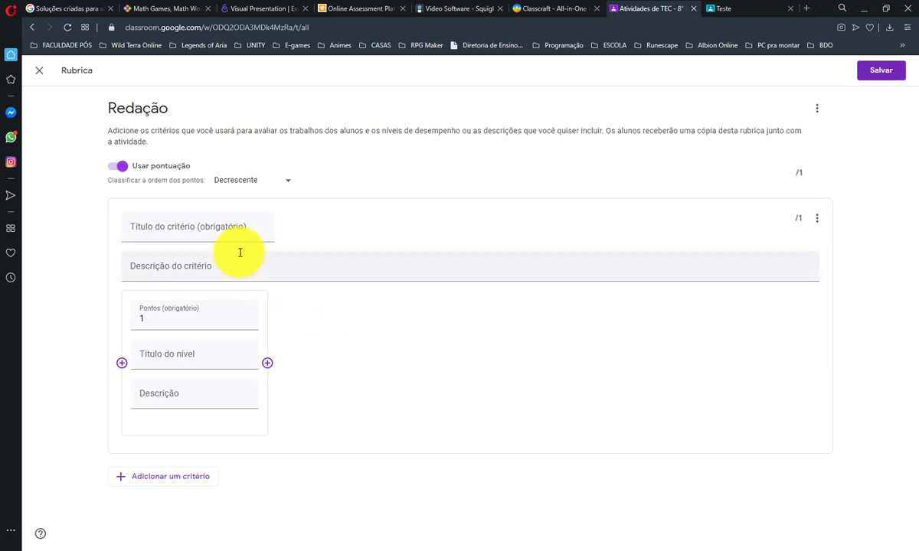
left_click(217, 227)
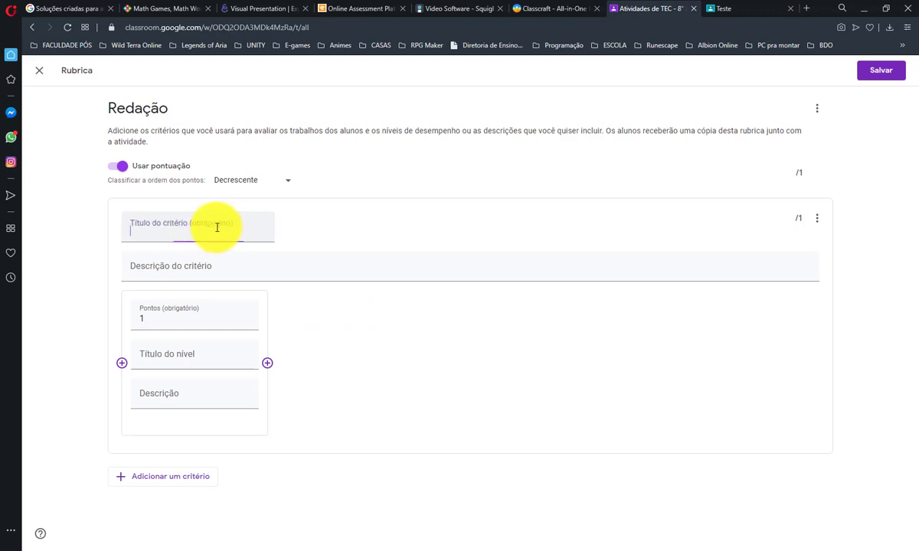
left_click(410, 270)
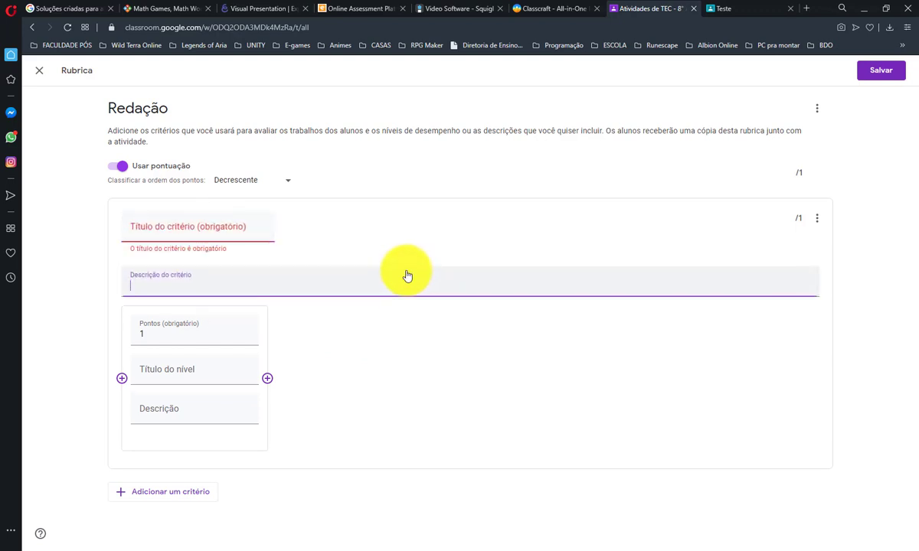
left_click(378, 329)
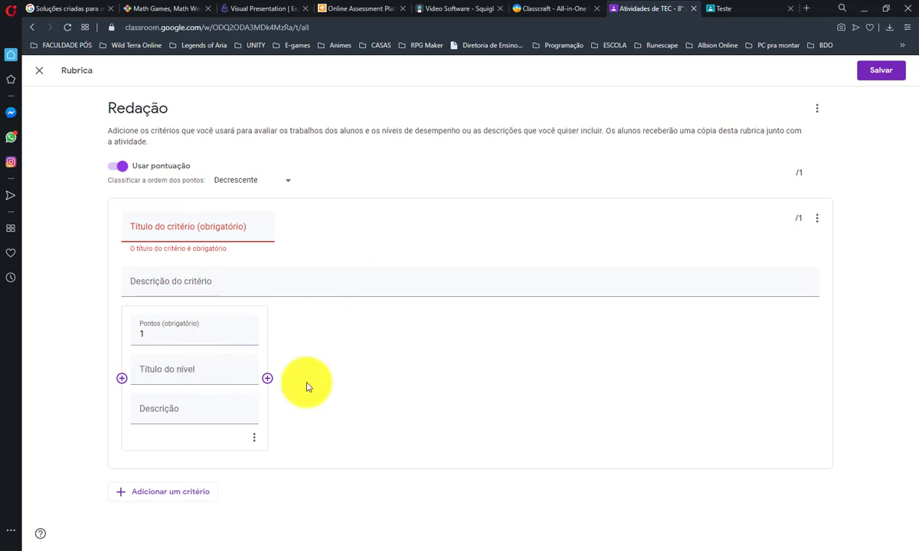
left_click(268, 383)
left_click(268, 382)
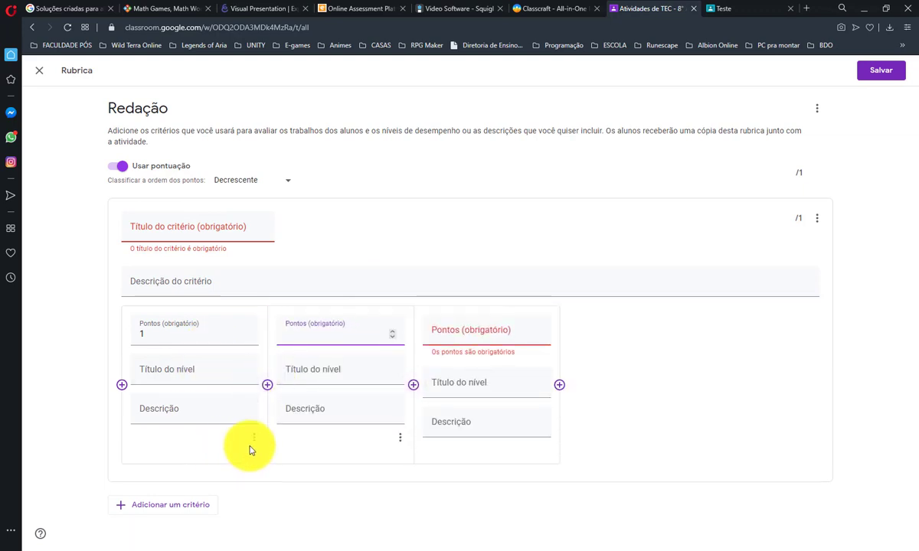
Title the rubric criterion's 1-point performance level Ruim
left_click(460, 391)
double_click(164, 334)
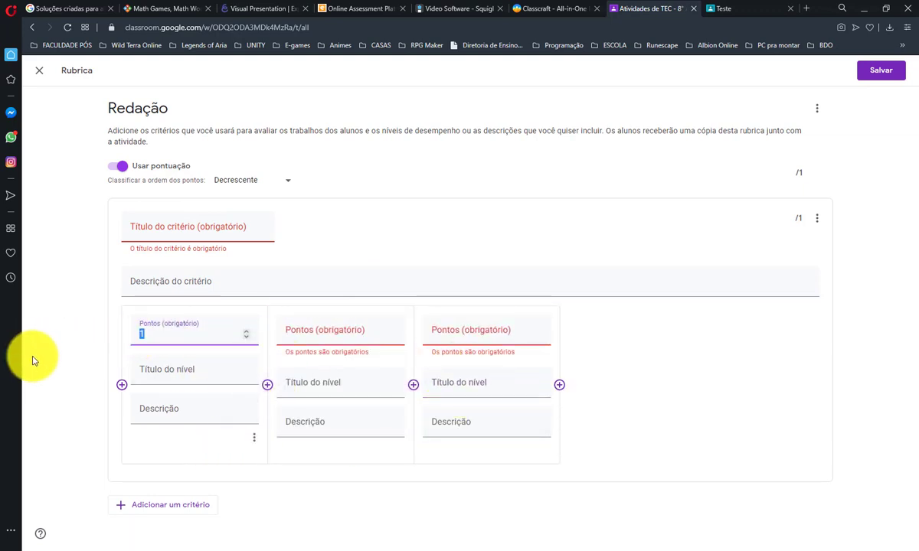
left_click(180, 370)
type("R")
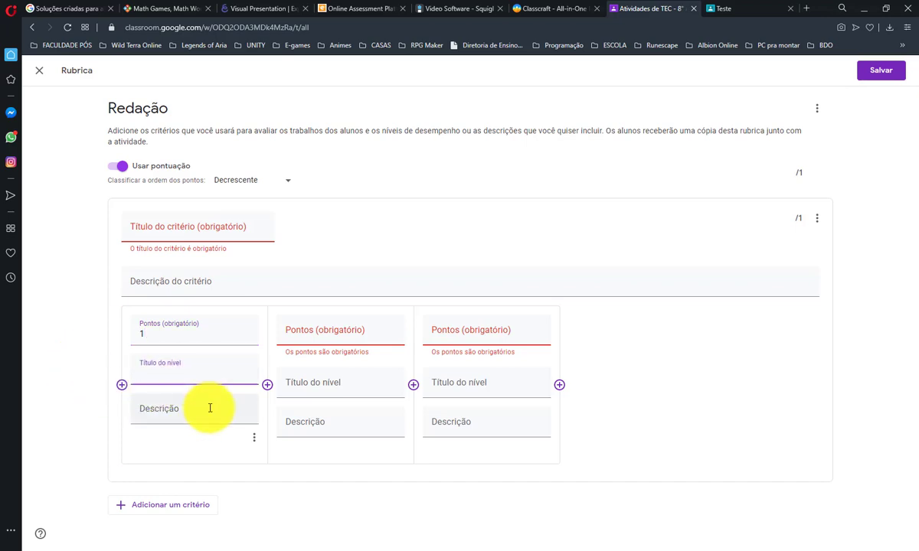
type("uim")
left_click(210, 408)
Give the second performance level 5 points titled Média and the third 10 points titled Muito bem
left_click(298, 329)
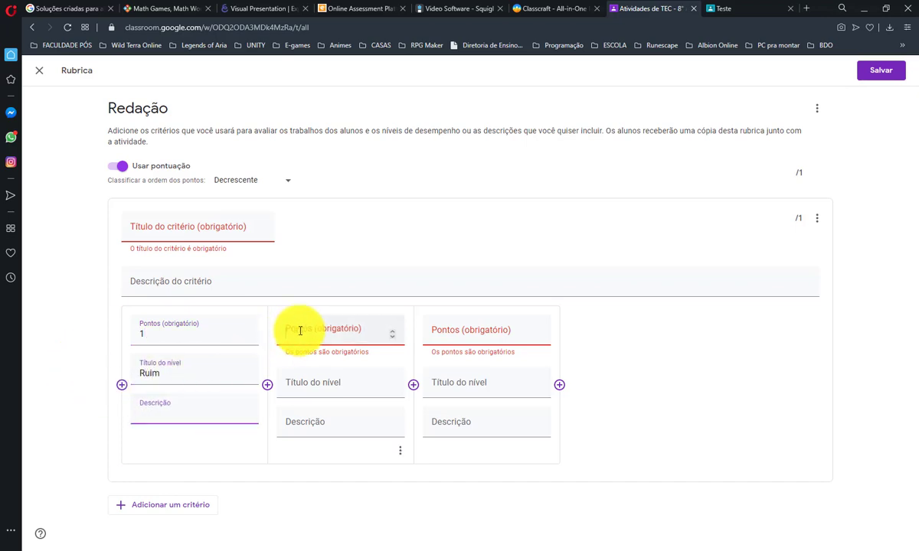
type("5")
left_click(321, 390)
type("Média")
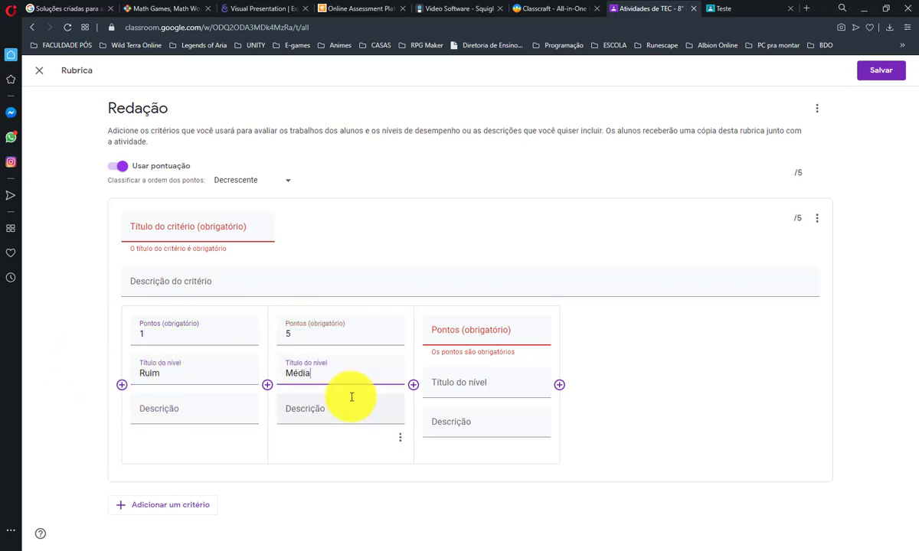
left_click(513, 334)
type("10")
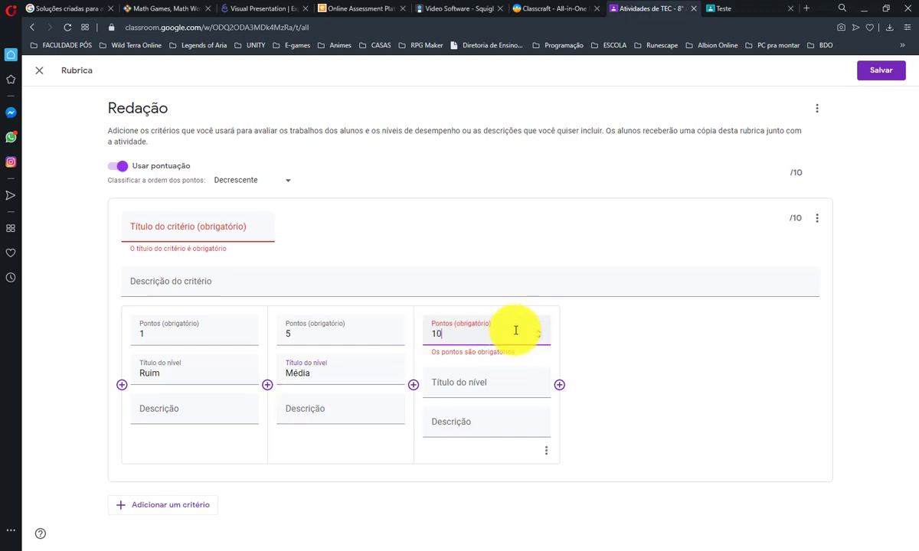
left_click(487, 382)
type("Muito bem")
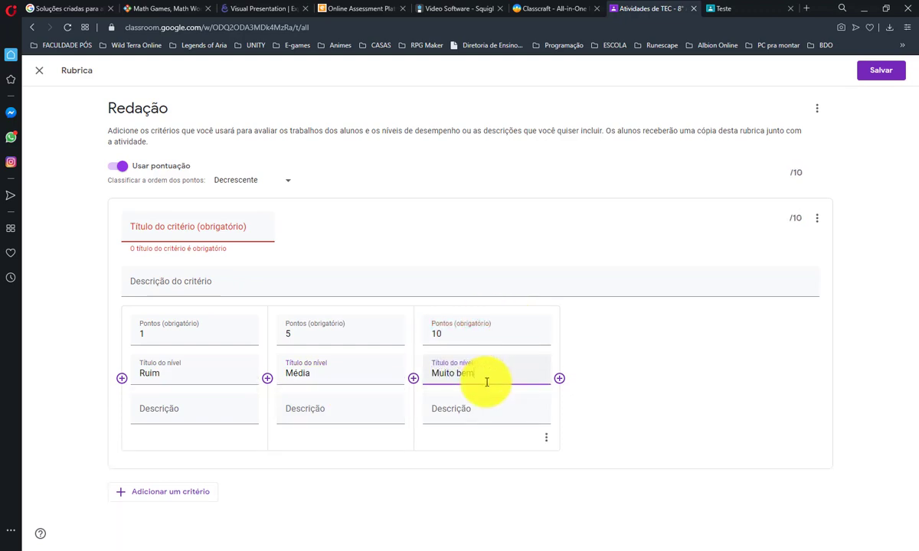
left_click(682, 406)
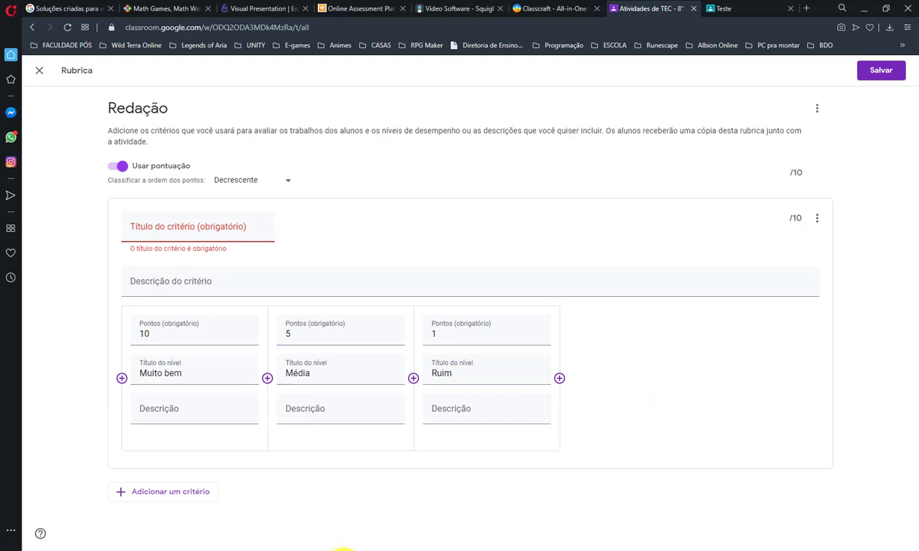
Title the rubric criterion Teste01 and save the rubric to the Redação assignment
left_click(188, 224)
type("T")
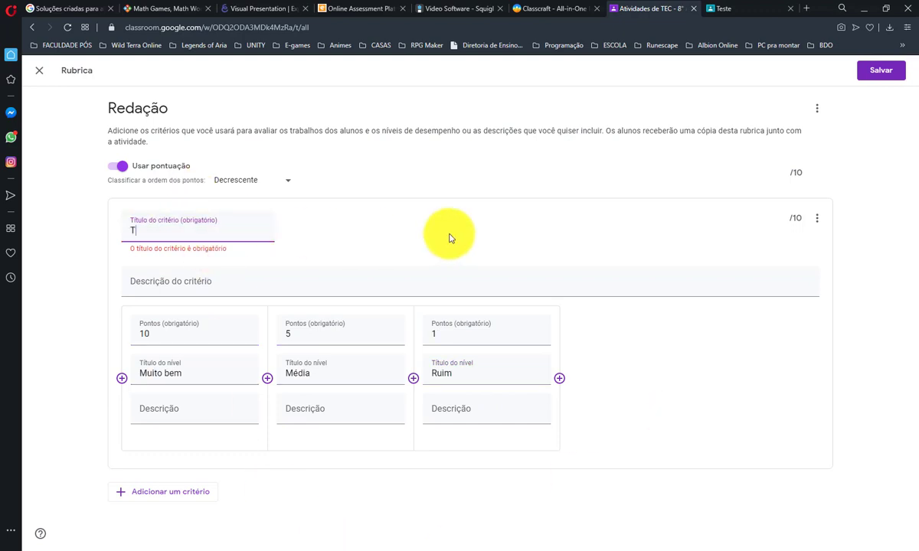
type("este01")
left_click(888, 70)
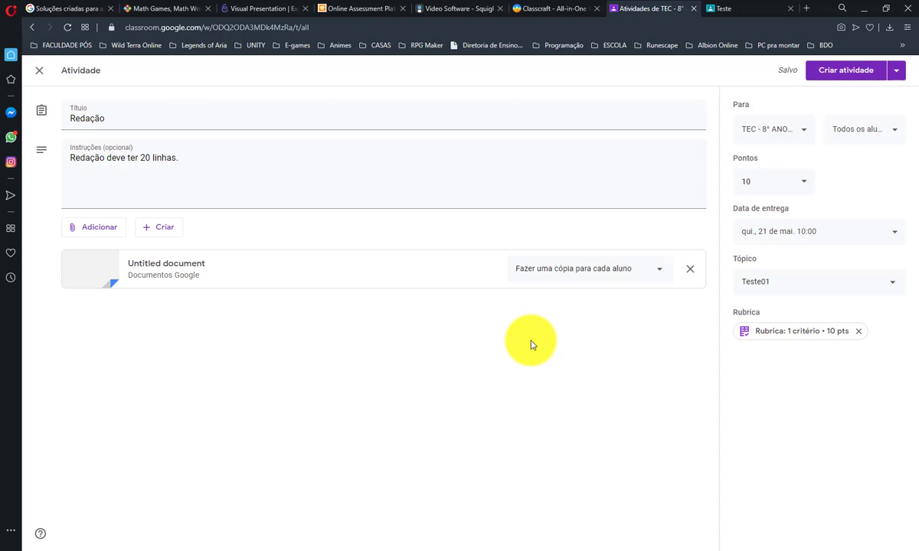
left_click(897, 77)
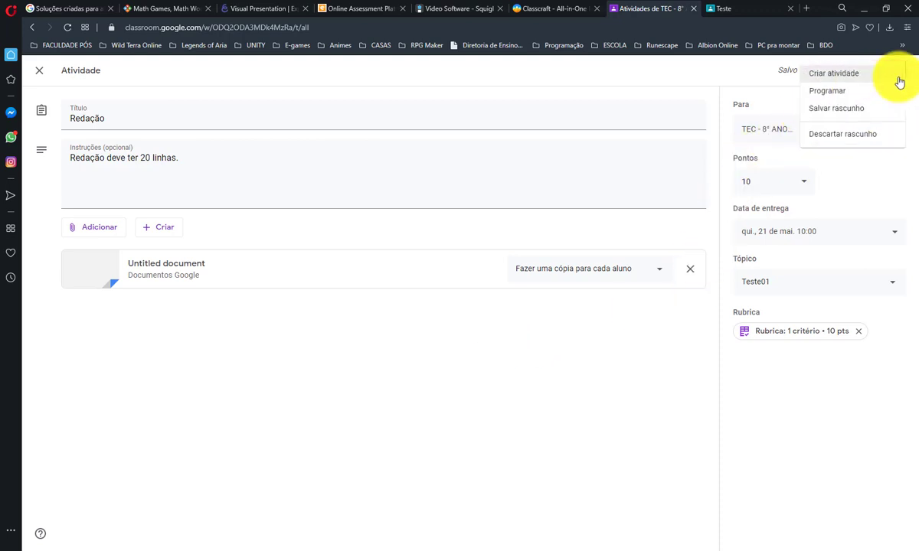
left_click(835, 93)
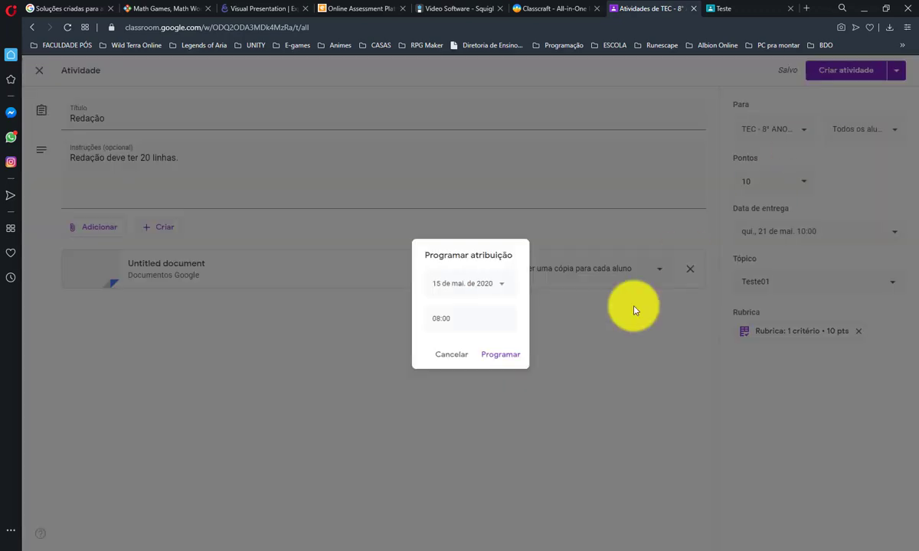
left_click(484, 290)
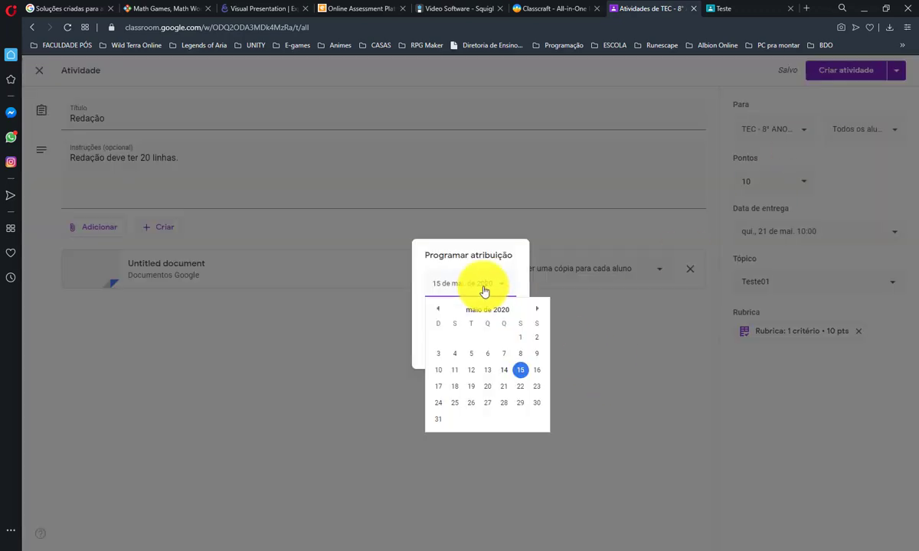
left_click(411, 312)
left_click(441, 323)
type("10")
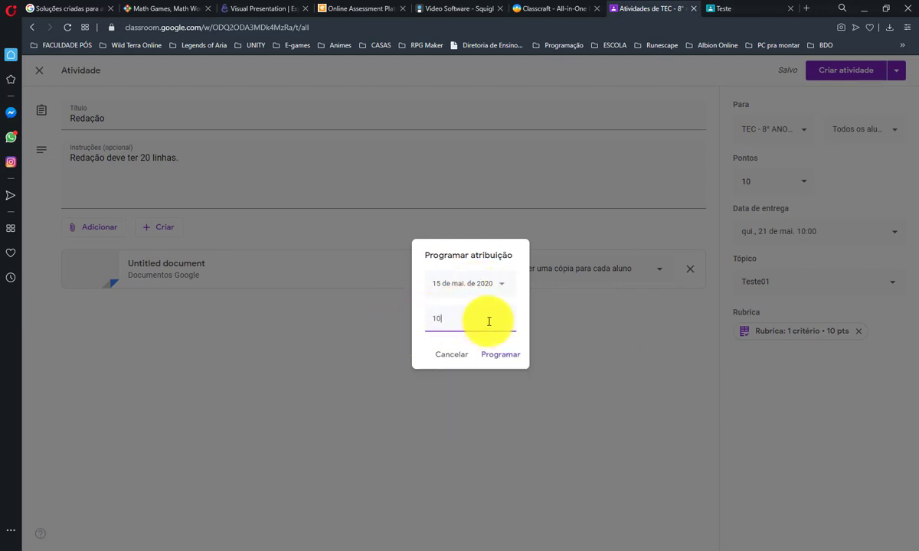
left_click(521, 283)
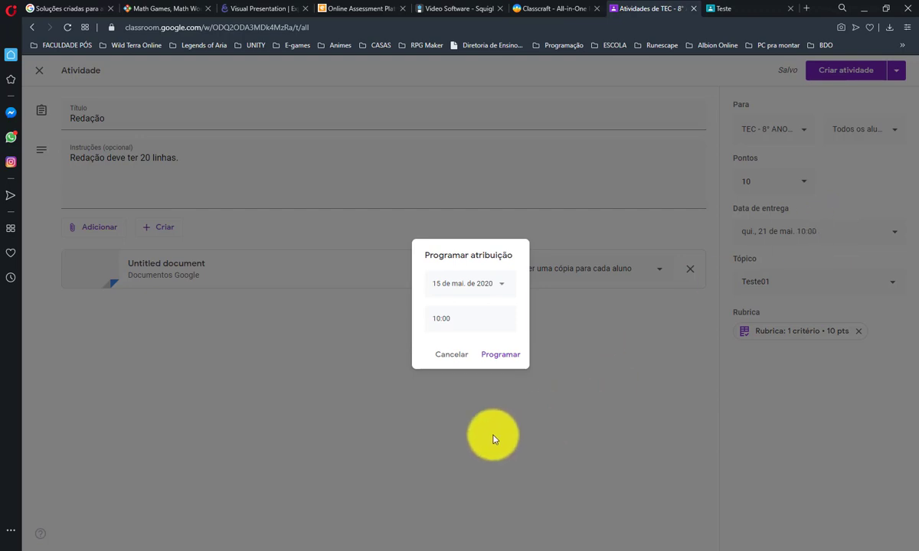
left_click(447, 366)
Save the Redação assignment as a draft and look over its details and options under topic Teste01
left_click(895, 70)
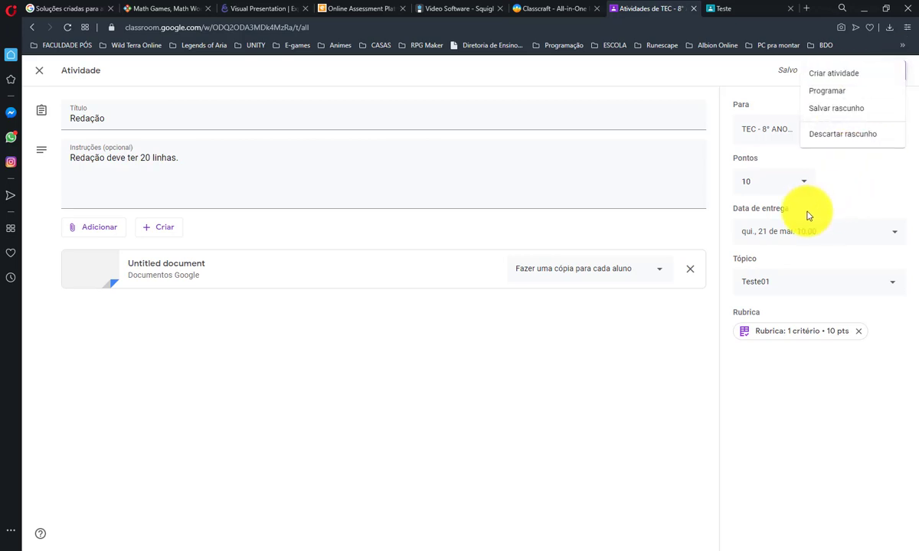
left_click(852, 119)
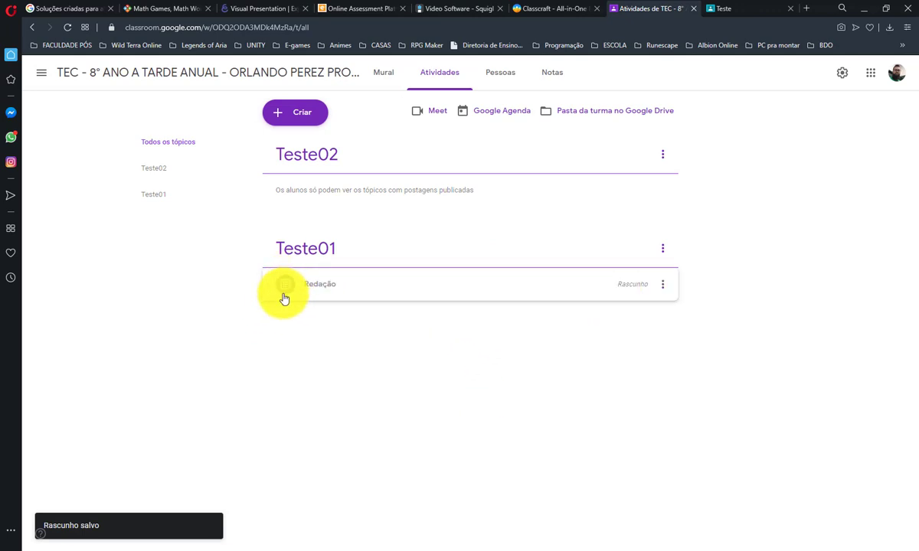
left_click(378, 294)
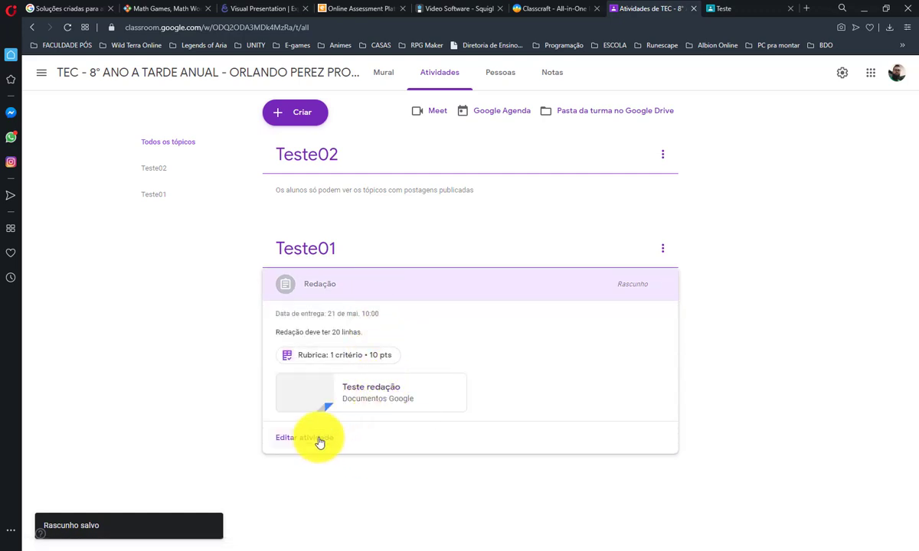
left_click(663, 285)
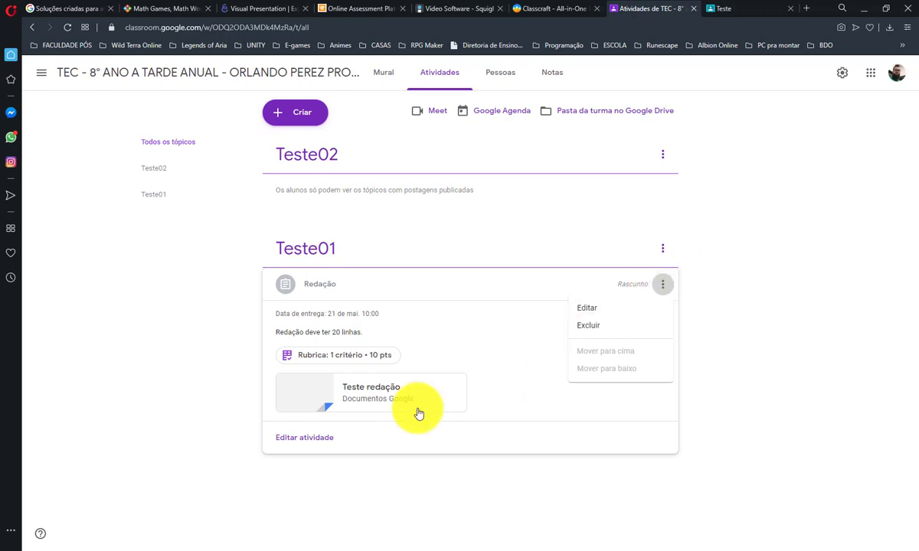
left_click(312, 286)
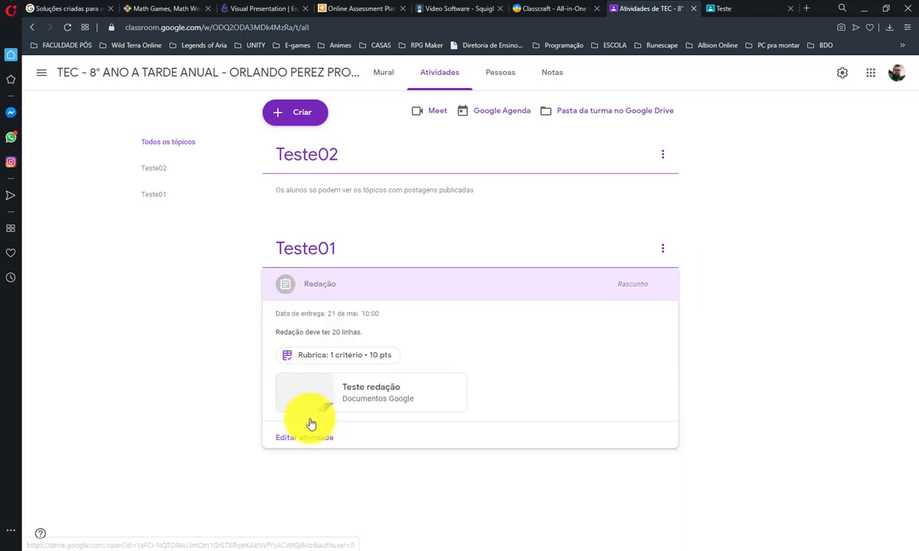
Edit the Redação draft and schedule it for publication on 15 de mai. de 2020 at 11:00
left_click(302, 438)
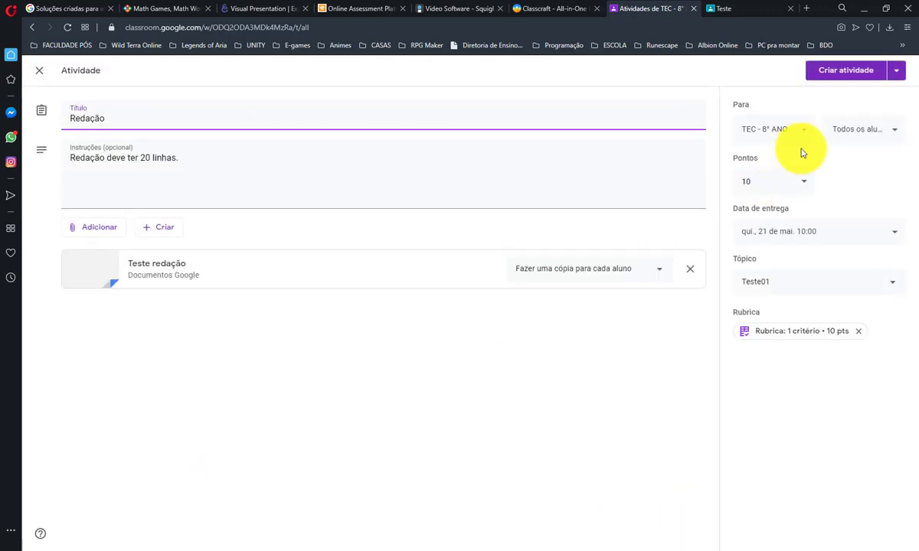
left_click(901, 75)
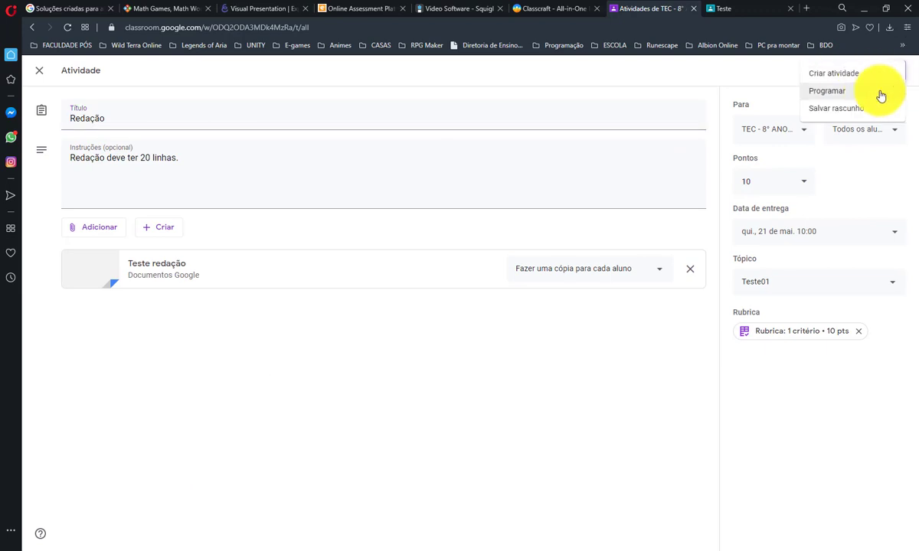
left_click(865, 95)
left_click(444, 318)
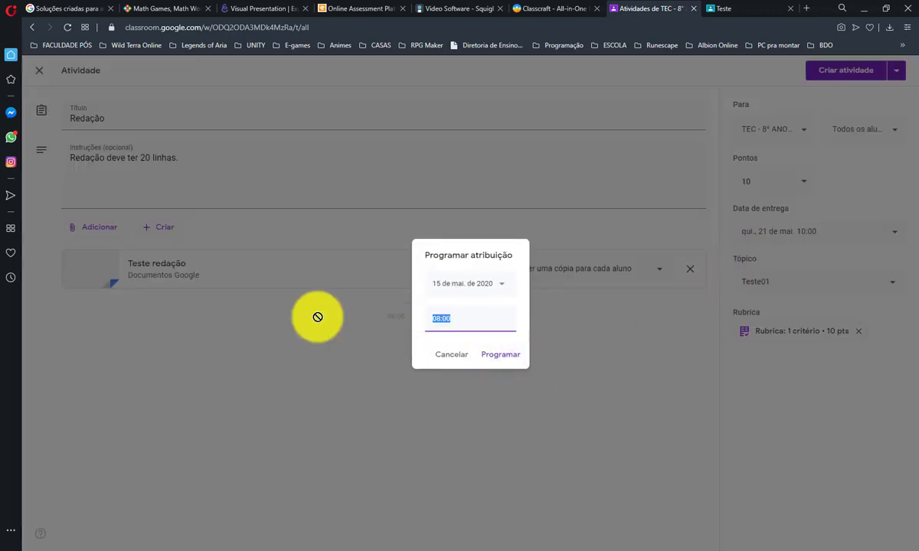
type("11:00")
left_click(501, 354)
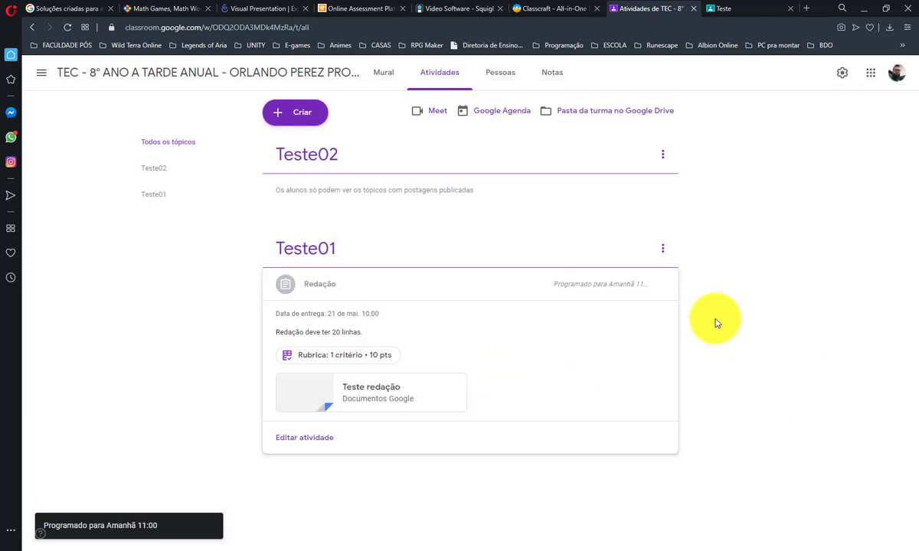
Reopen the scheduled Redação assignment for editing and check its scheduled date and time
left_click(585, 274)
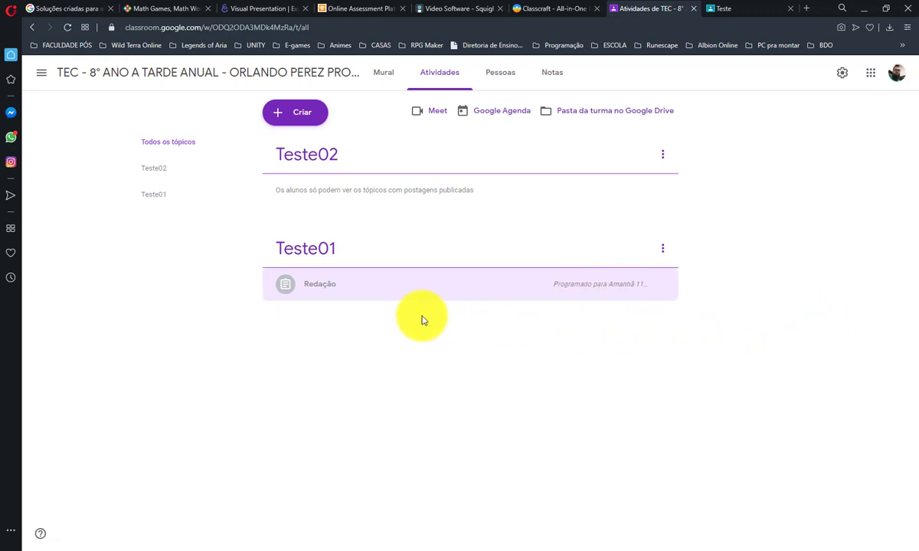
left_click(344, 299)
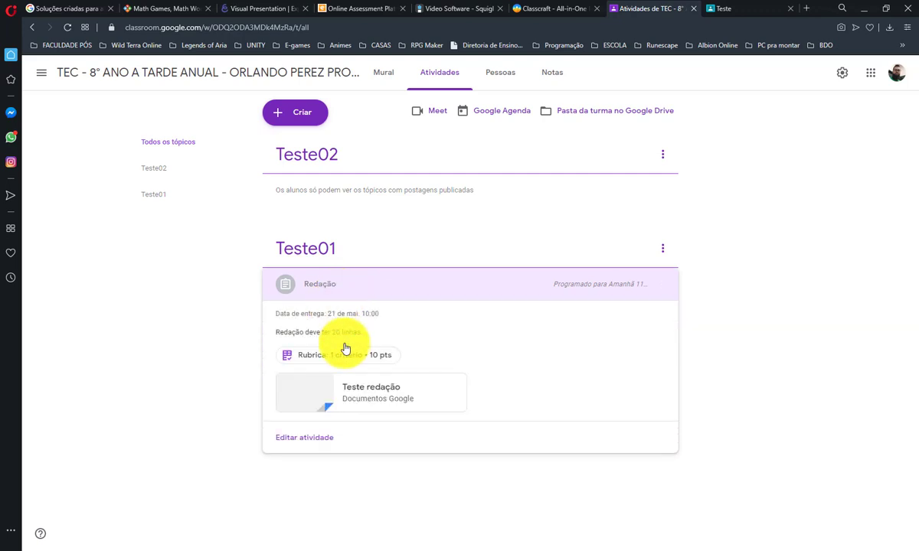
left_click(310, 441)
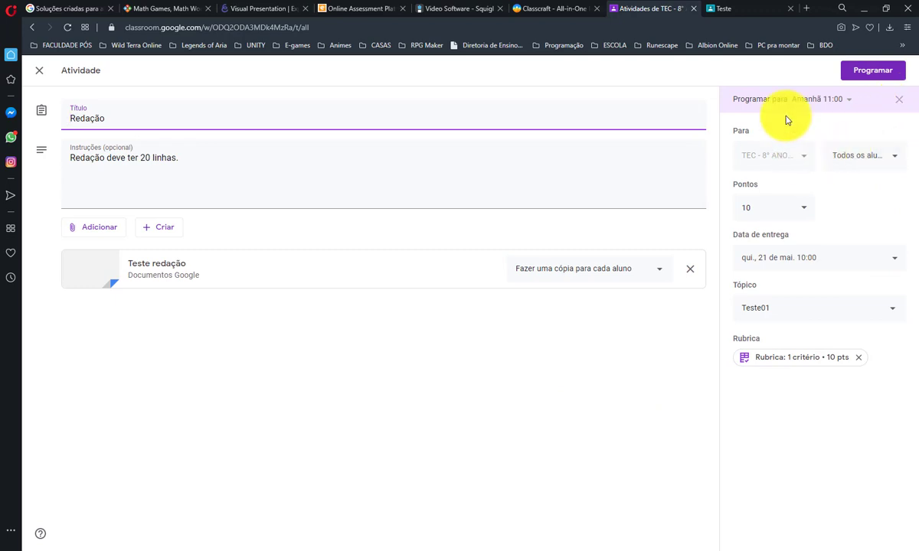
left_click(840, 104)
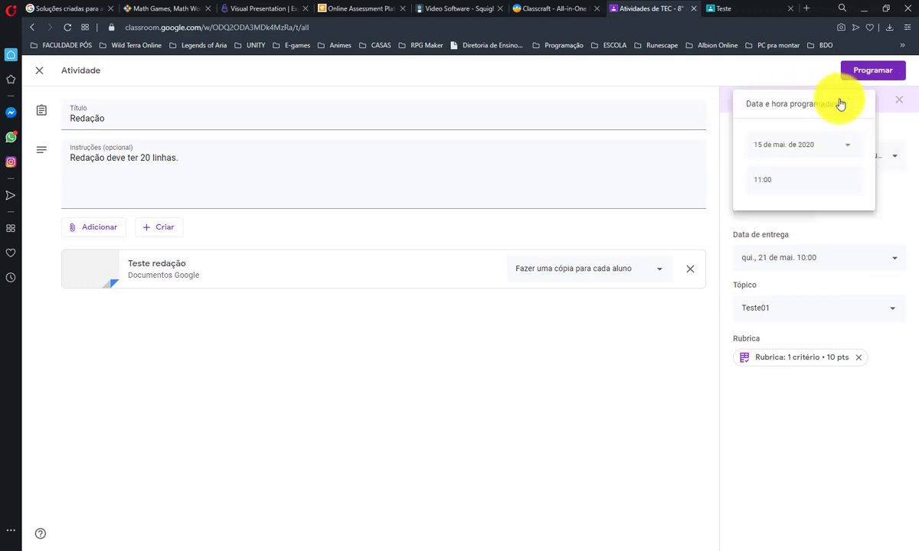
left_click(658, 359)
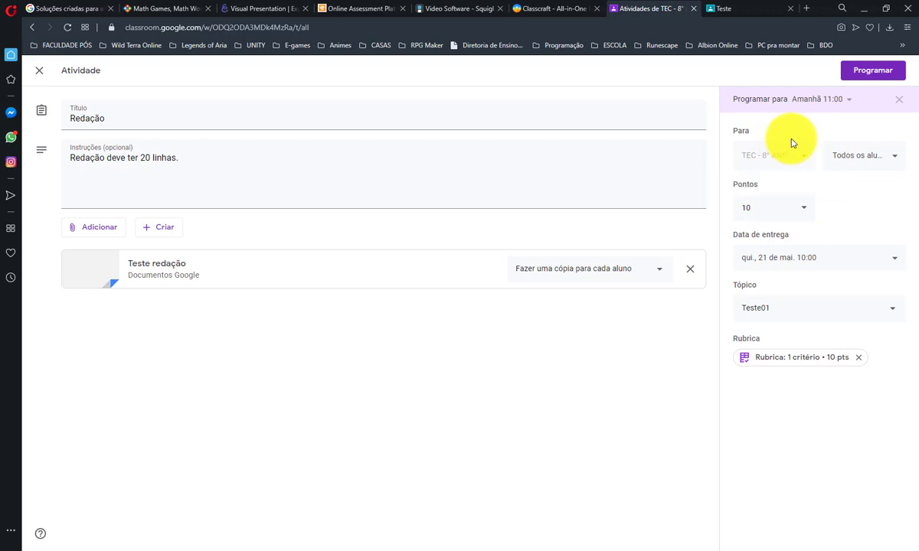
Remove the schedule from the Redação assignment and assign it to the class immediately
left_click(897, 98)
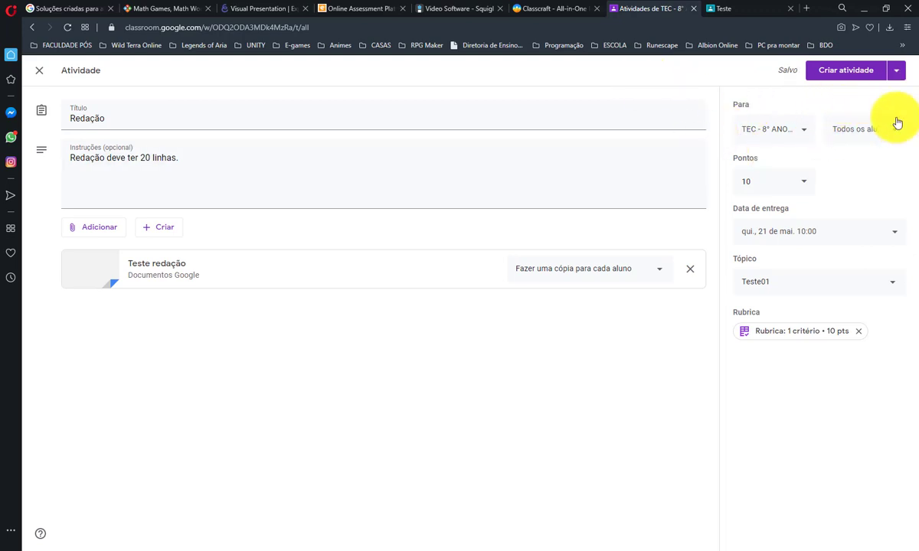
left_click(851, 72)
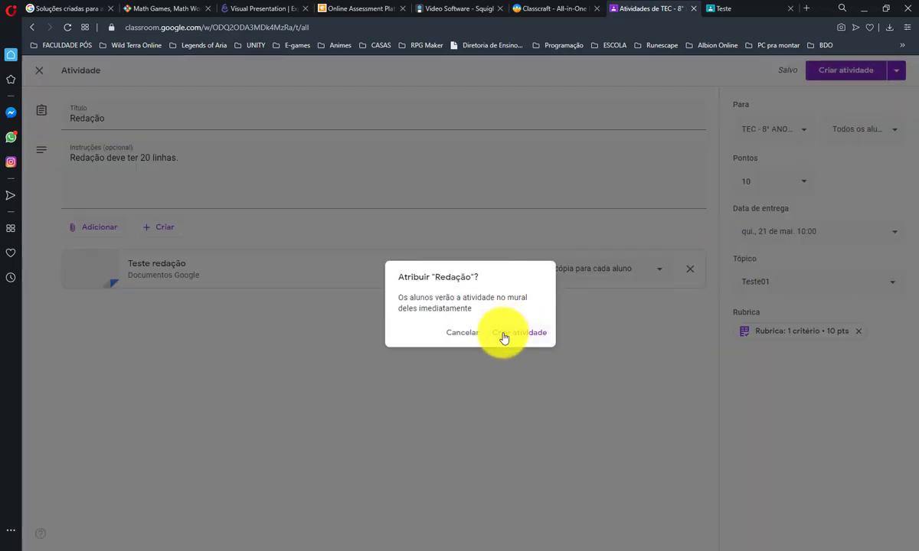
left_click(509, 336)
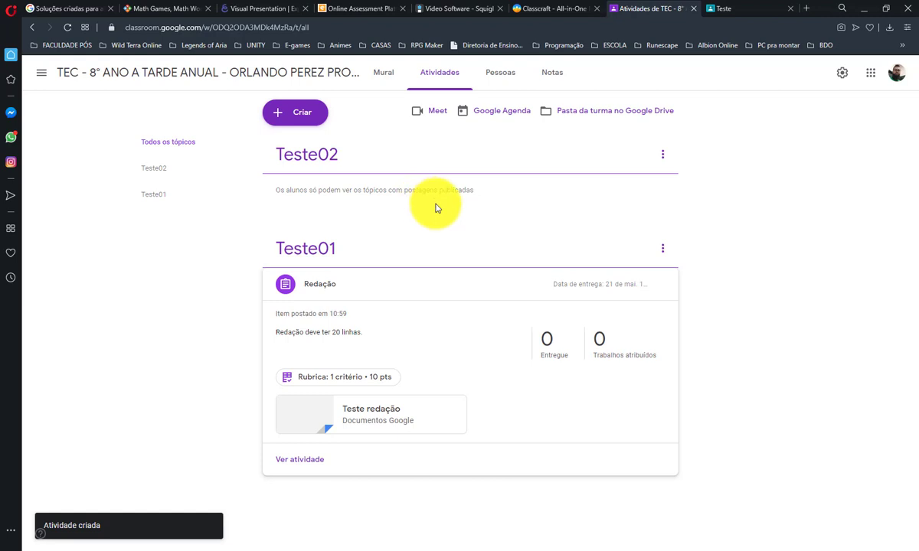
left_click(385, 285)
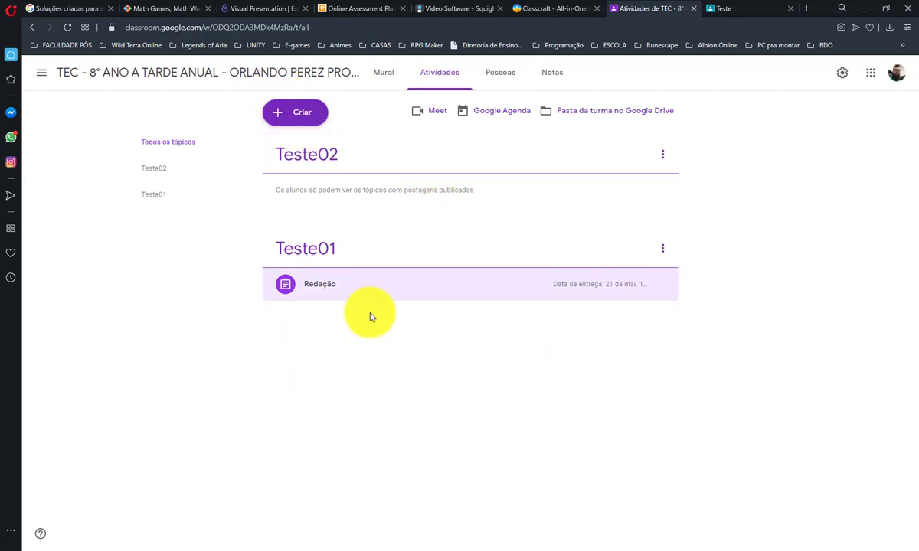
Start reusing a post and look through the classes it can be taken from
left_click(301, 116)
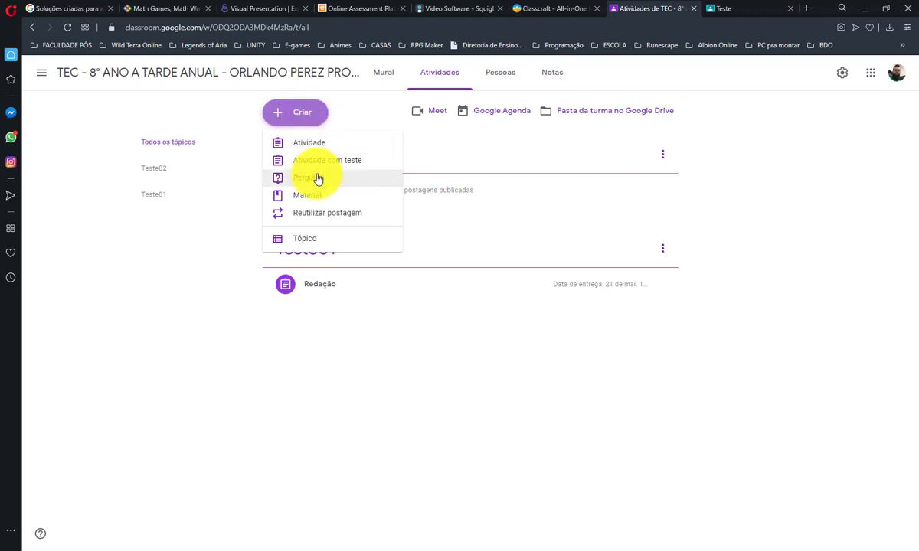
left_click(313, 217)
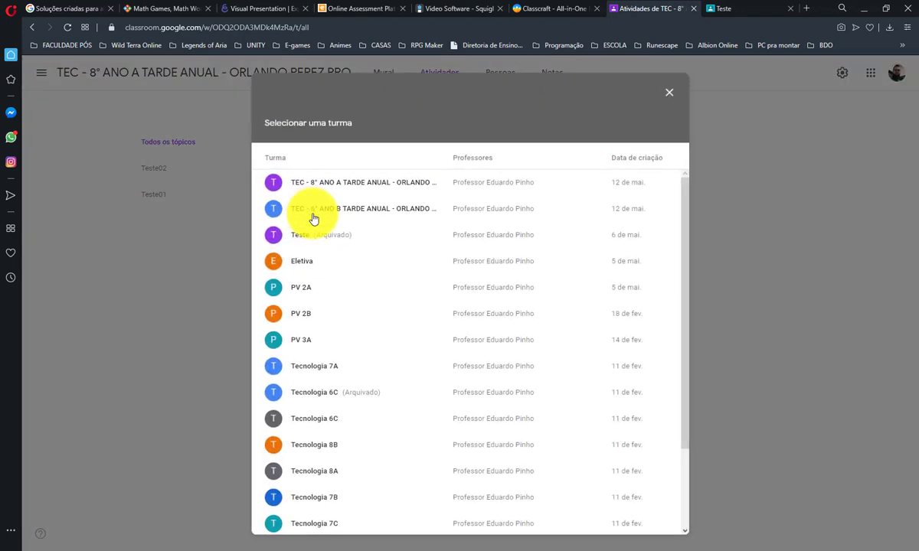
scroll(478, 341, "down", 2)
scroll(477, 340, "up", 2)
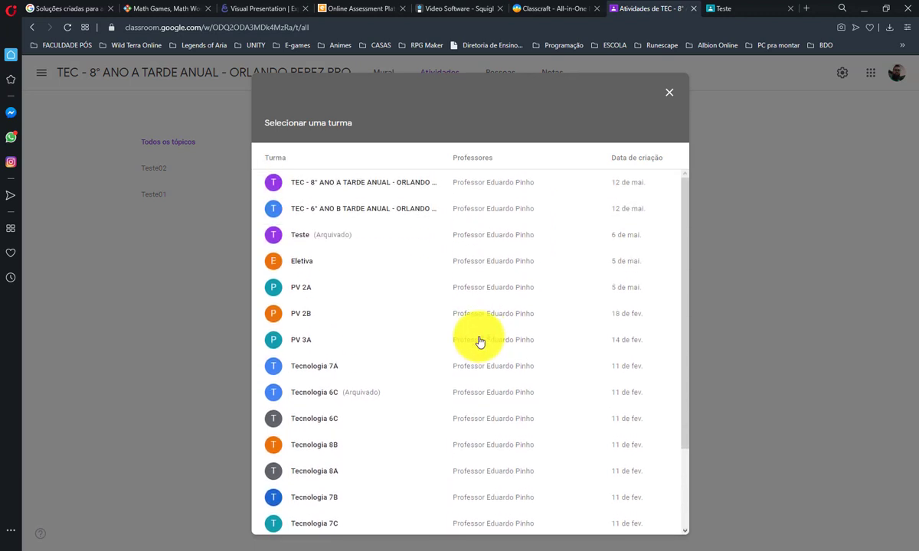
Look through the class list and reuse the Redação post from the TEC - 8° ANO A class
scroll(342, 354, "down", 2)
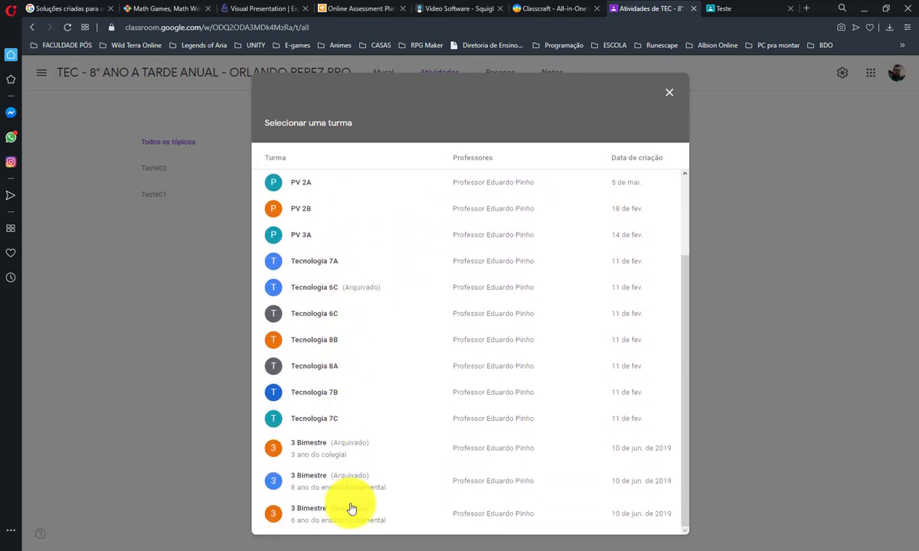
scroll(351, 508, "up", 2)
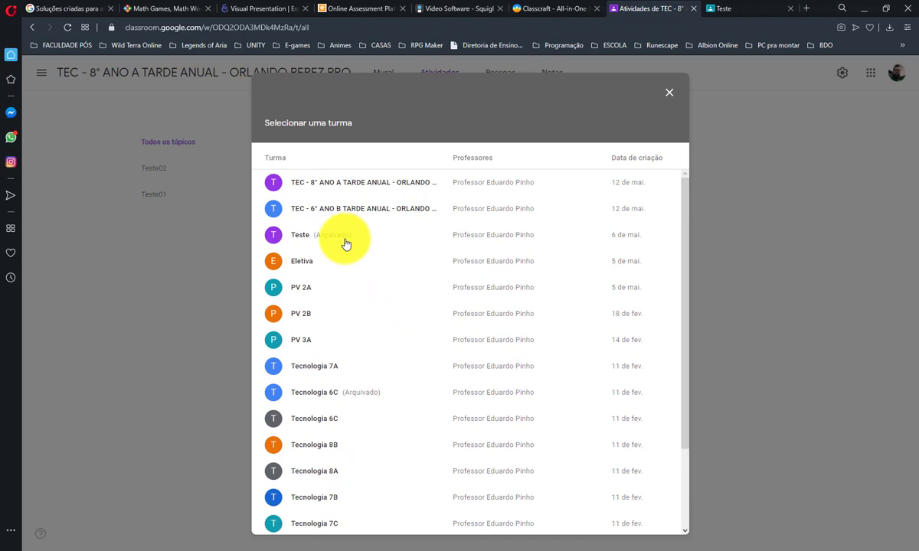
scroll(345, 243, "down", 2)
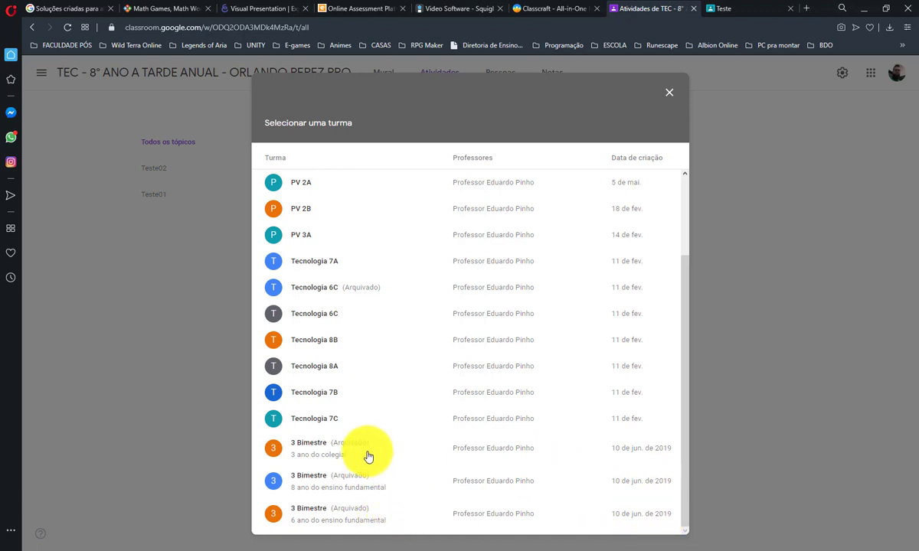
scroll(368, 457, "up", 3)
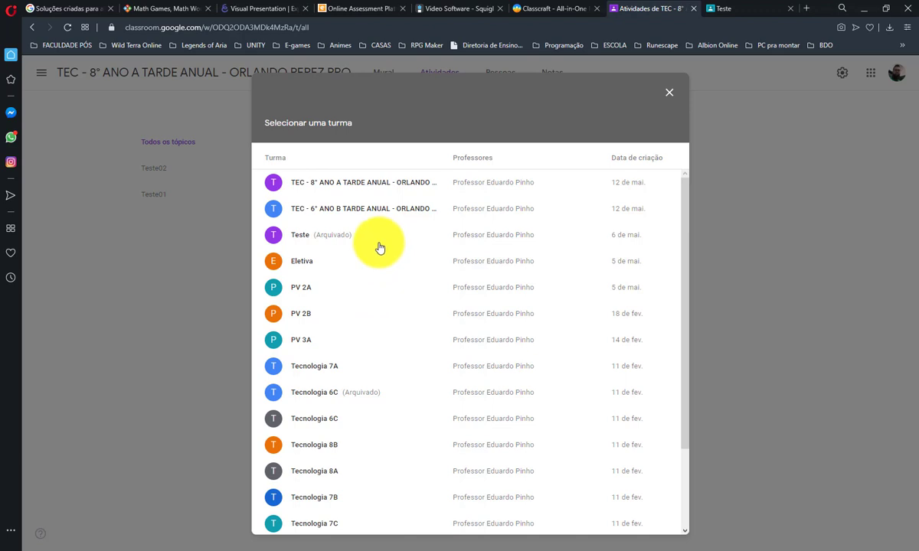
left_click(375, 188)
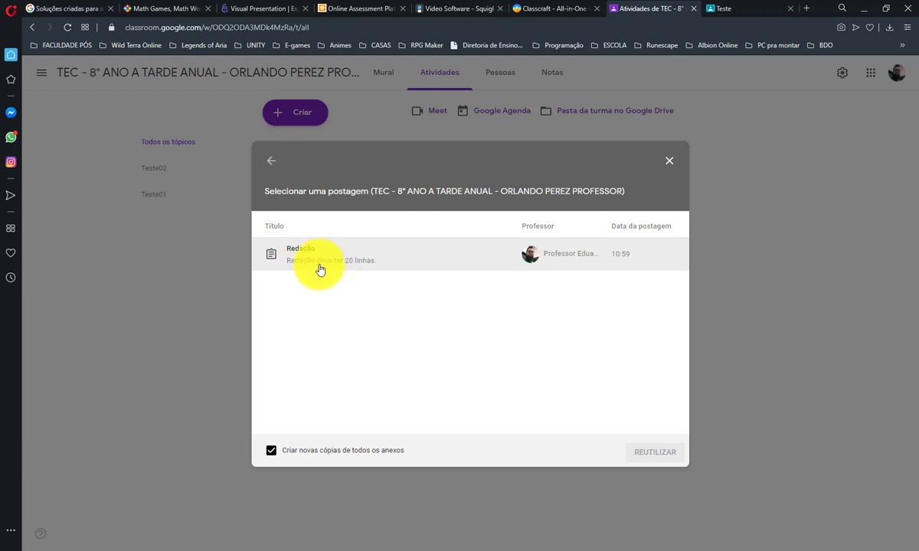
left_click(320, 269)
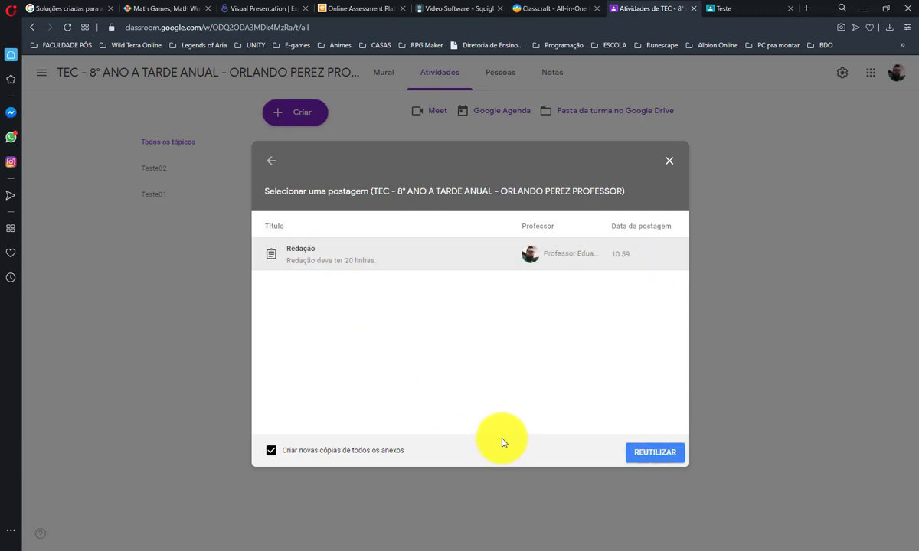
left_click(647, 458)
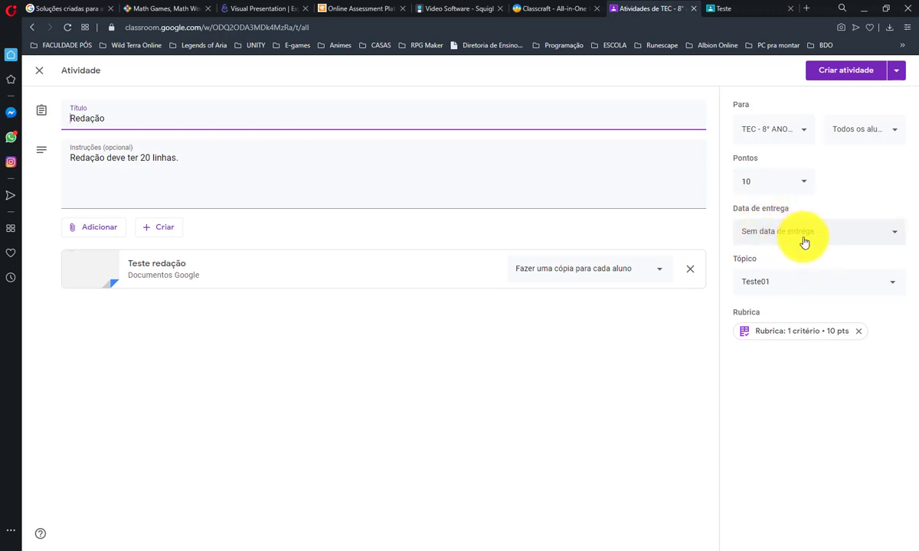
Add the TEC - 6° ANO B class as a second recipient of the reused Redação assignment
left_click(894, 73)
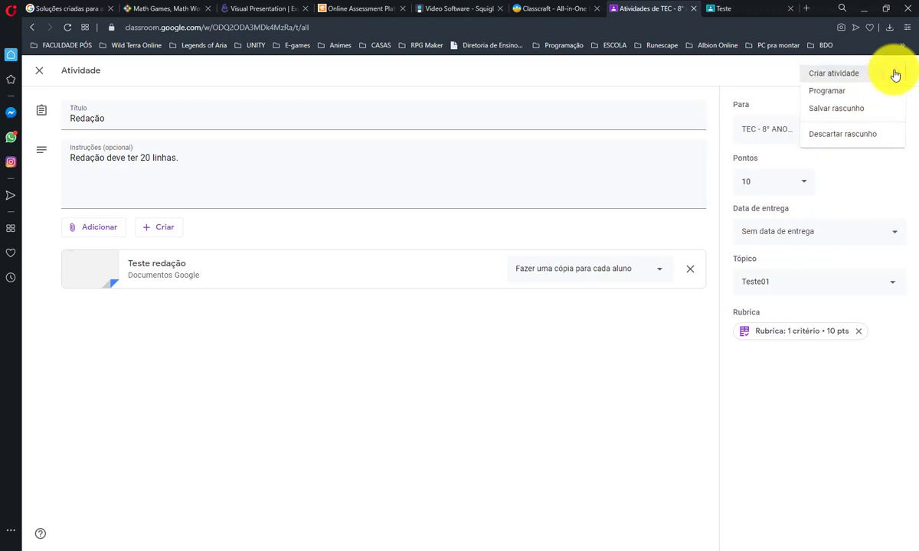
left_click(715, 81)
left_click(759, 127)
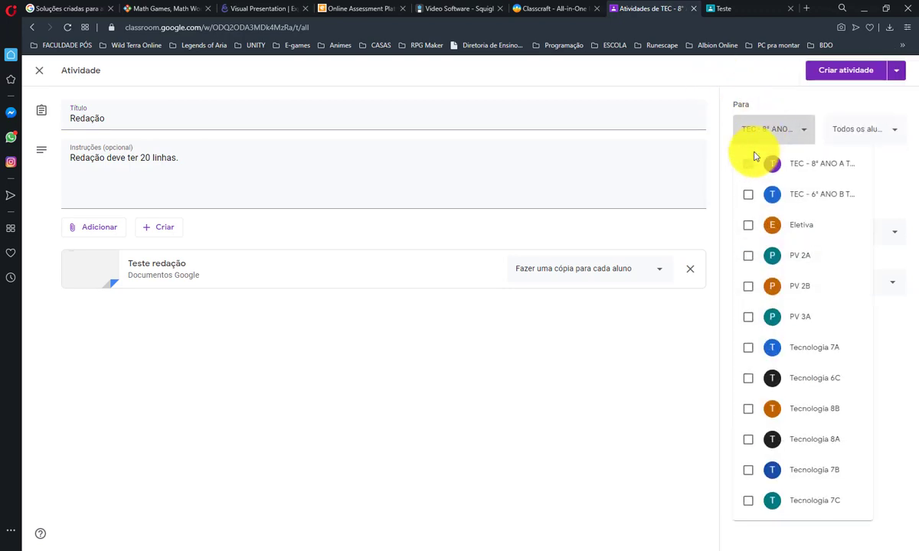
left_click(749, 192)
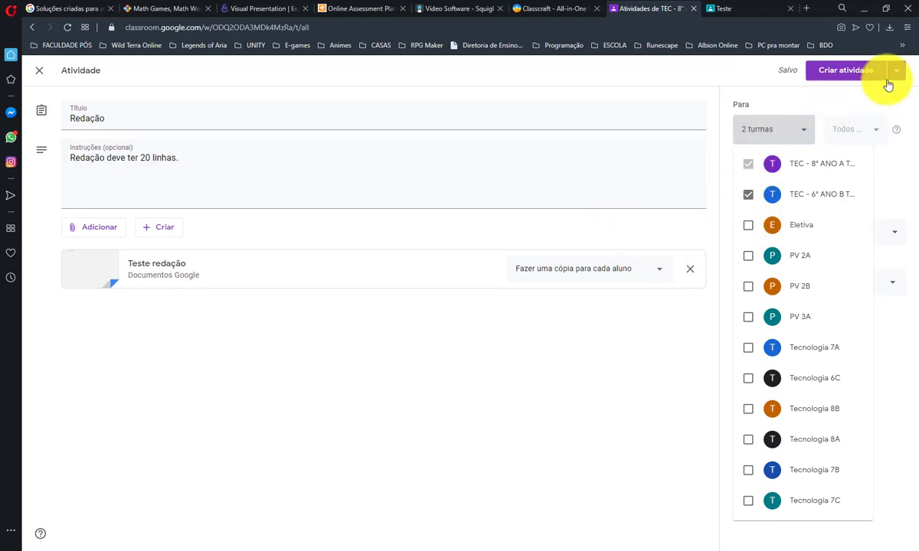
left_click(899, 113)
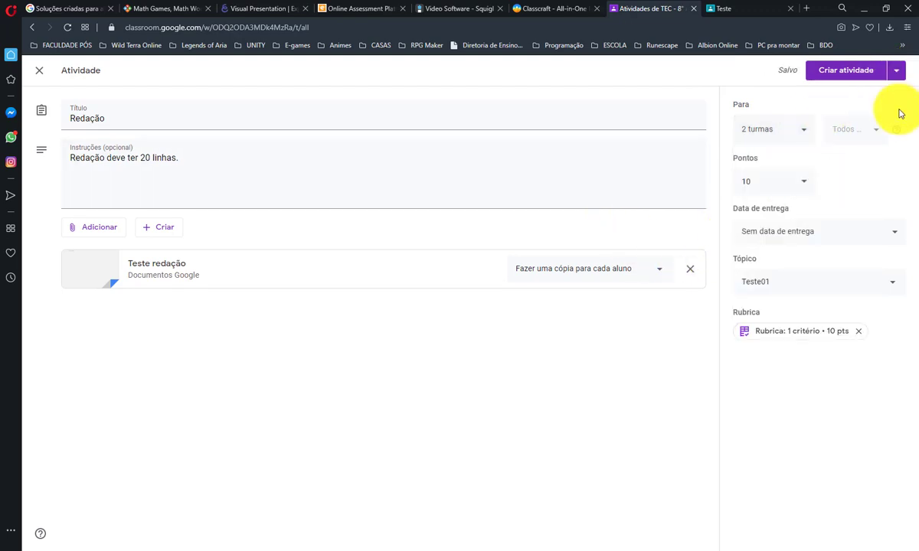
left_click(798, 135)
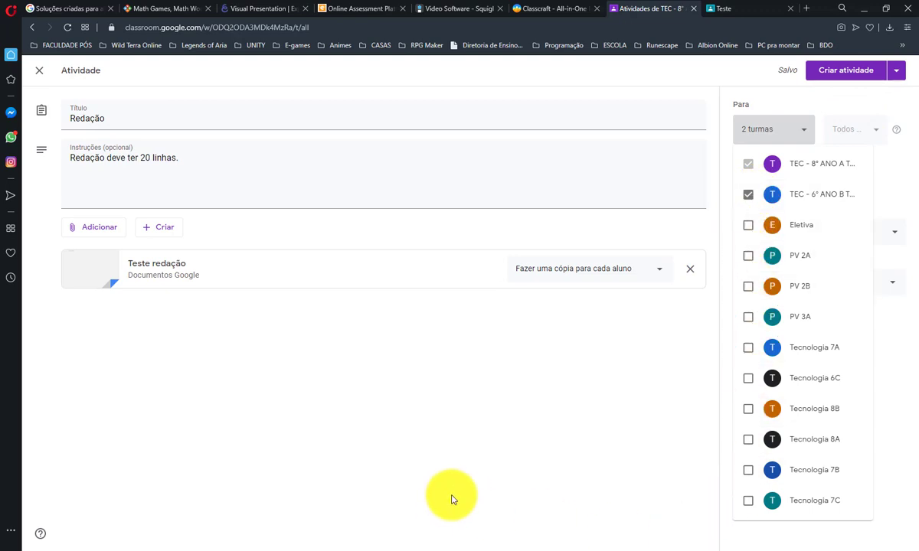
left_click(490, 480)
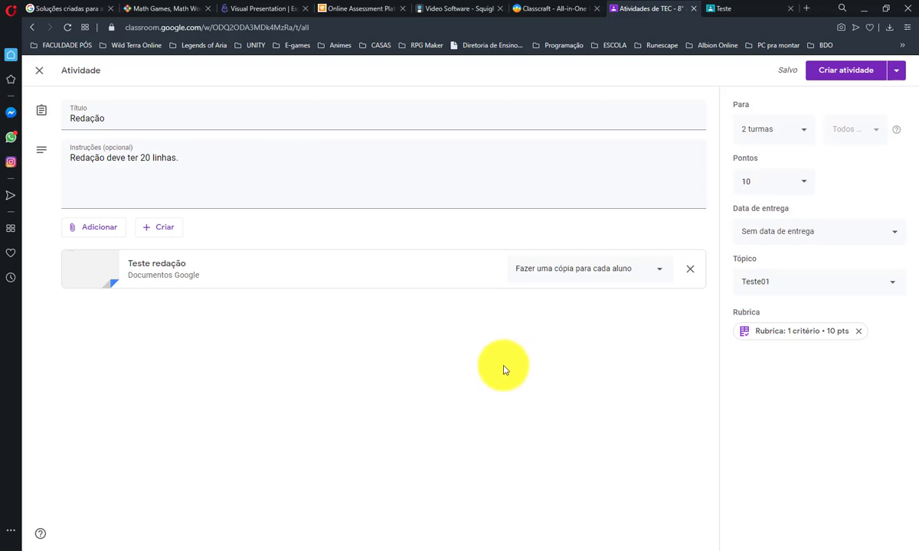
Close the reused Redação assignment and delete its draft from the Teste01 topic
left_click(41, 72)
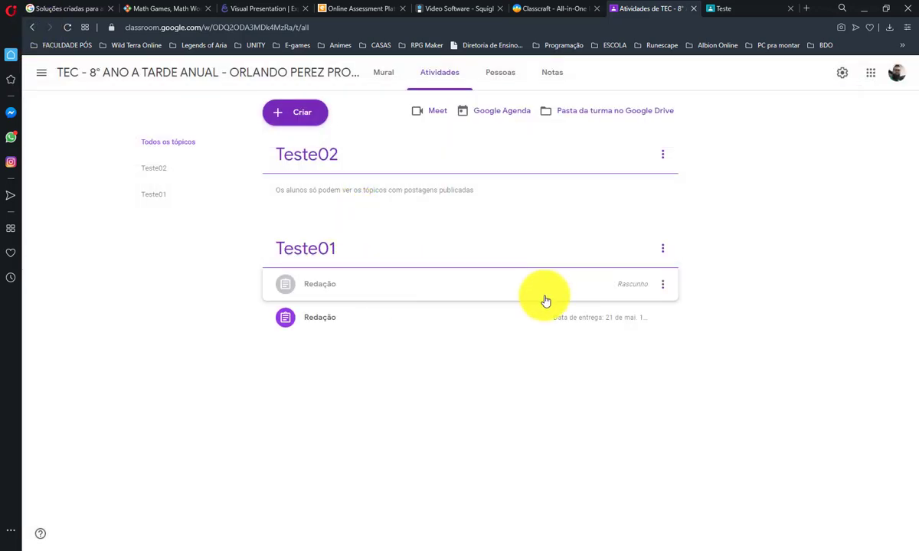
left_click(662, 284)
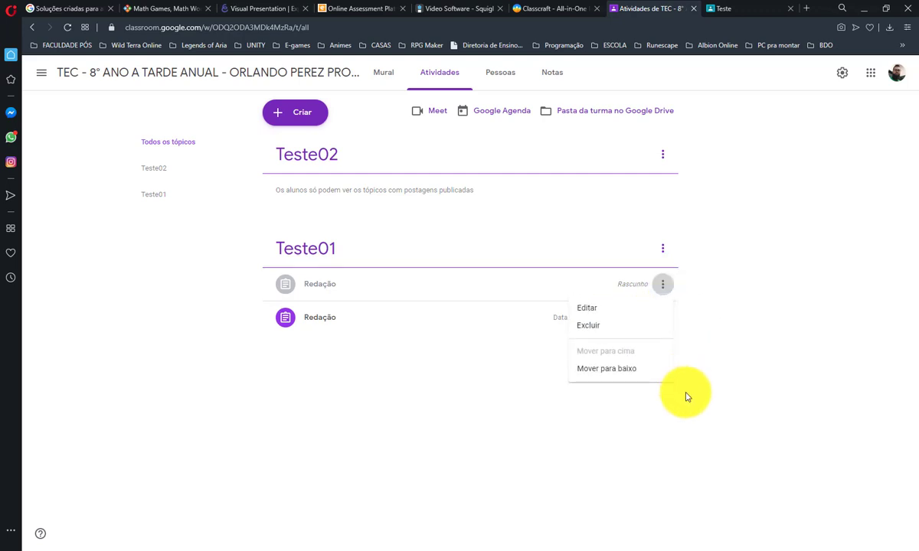
left_click(589, 327)
left_click(519, 322)
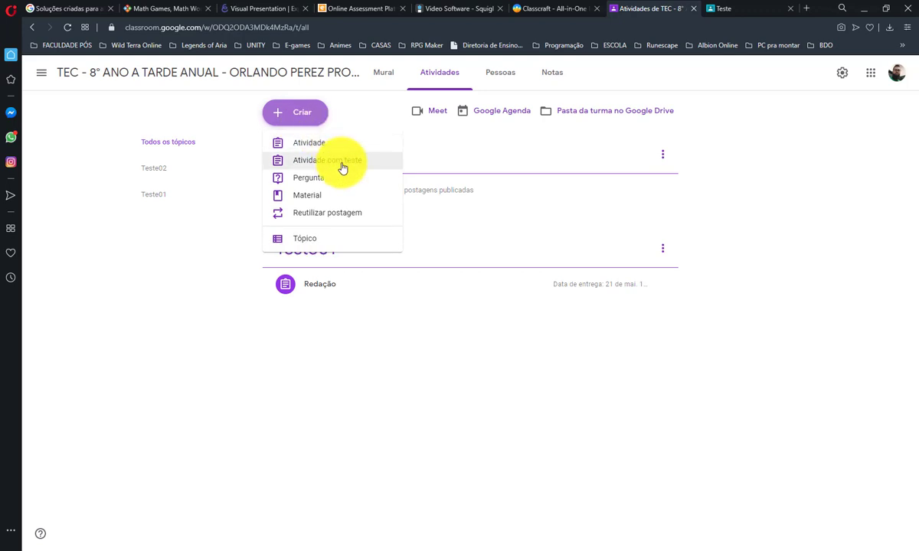
Create a quiz assignment (Atividade com teste) with the title 1 and the instructions 1
left_click(342, 168)
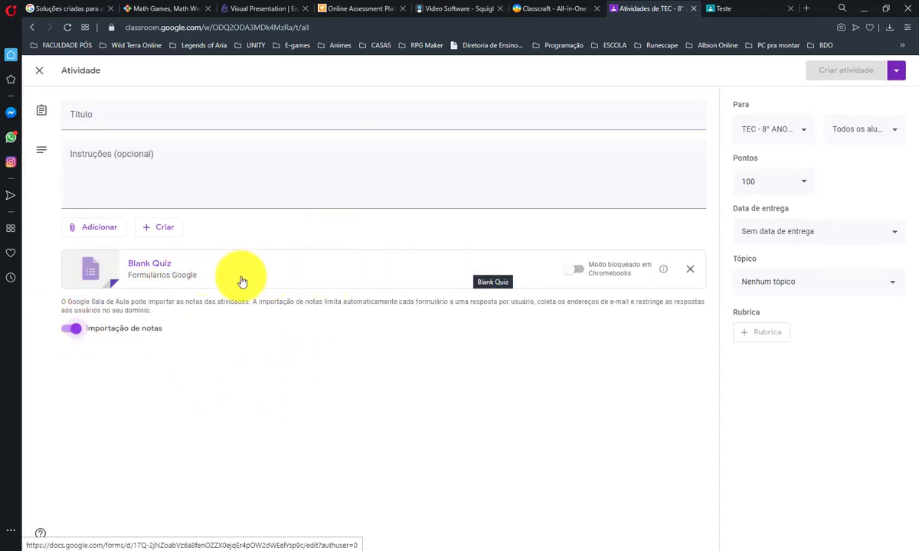
left_click(131, 116)
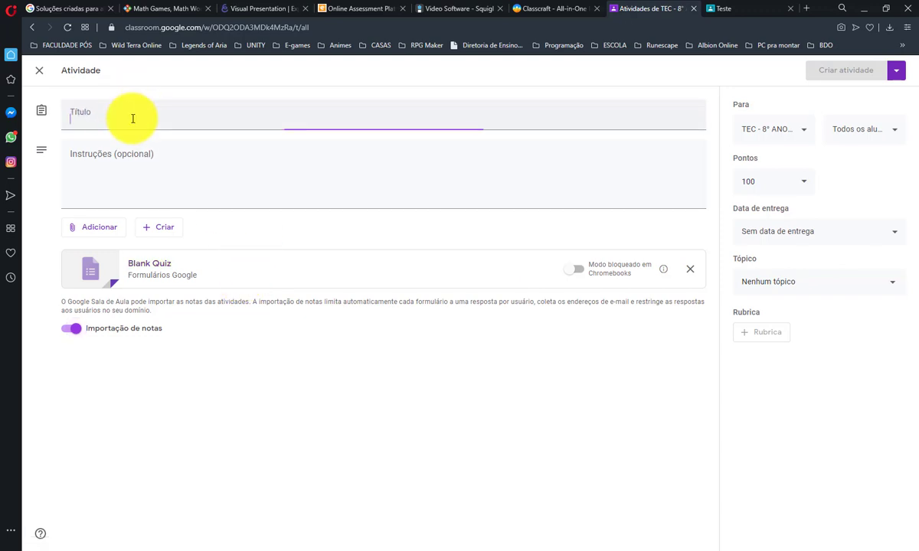
type("1")
left_click(157, 190)
type("1")
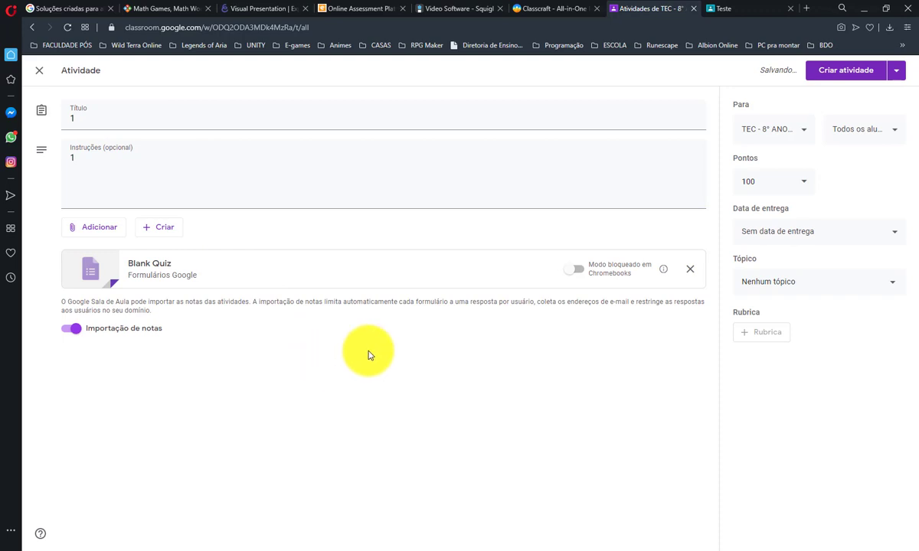
Set the quiz assignment's points to 10, its due date to 22 de mai. and its topic to Teste01
left_click(745, 181)
key("BackSpace")
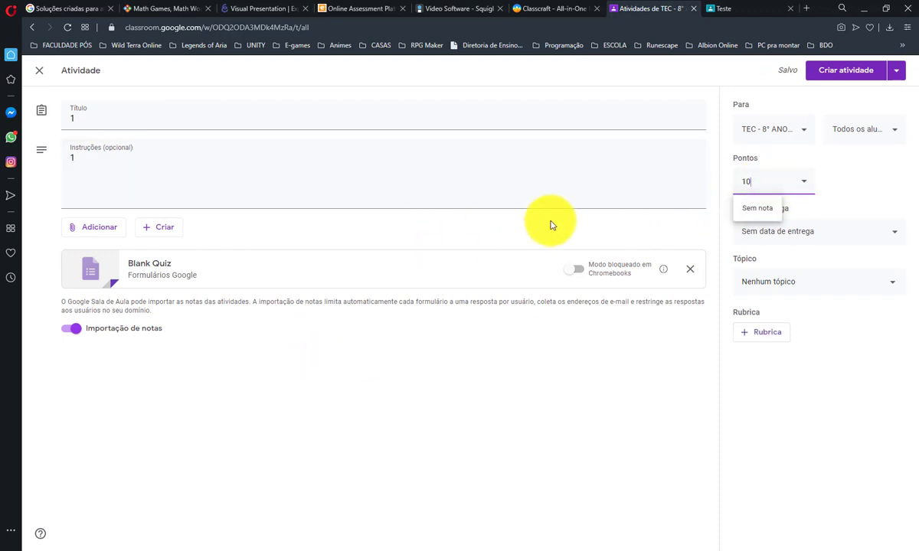
left_click(846, 229)
left_click(800, 269)
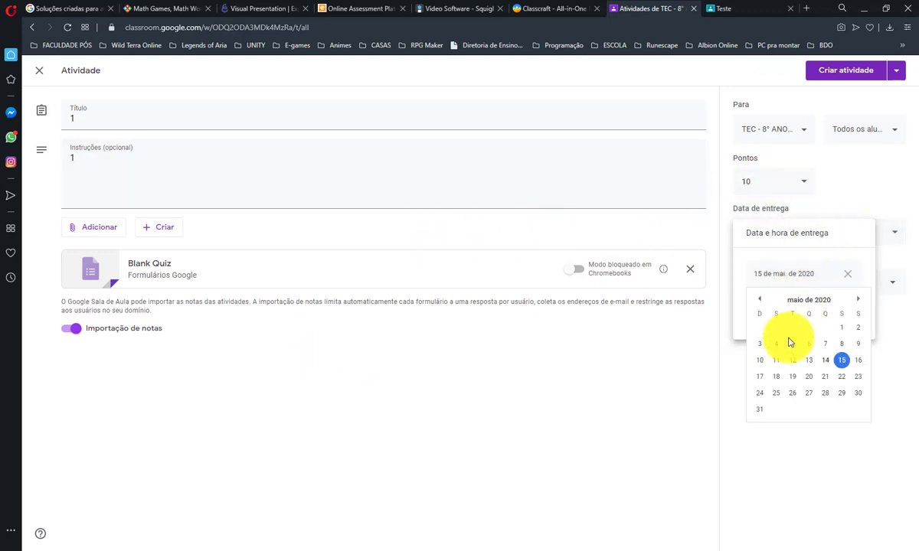
left_click(842, 376)
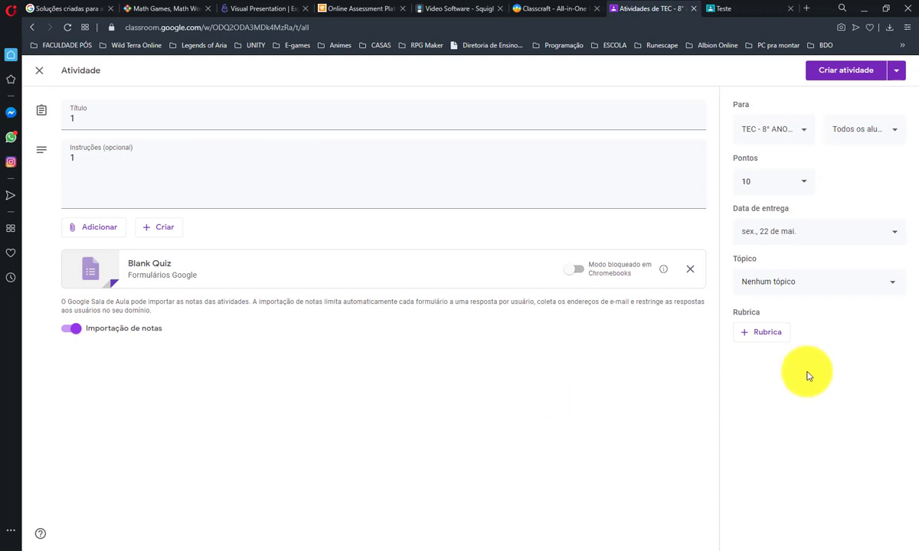
left_click(767, 283)
left_click(786, 351)
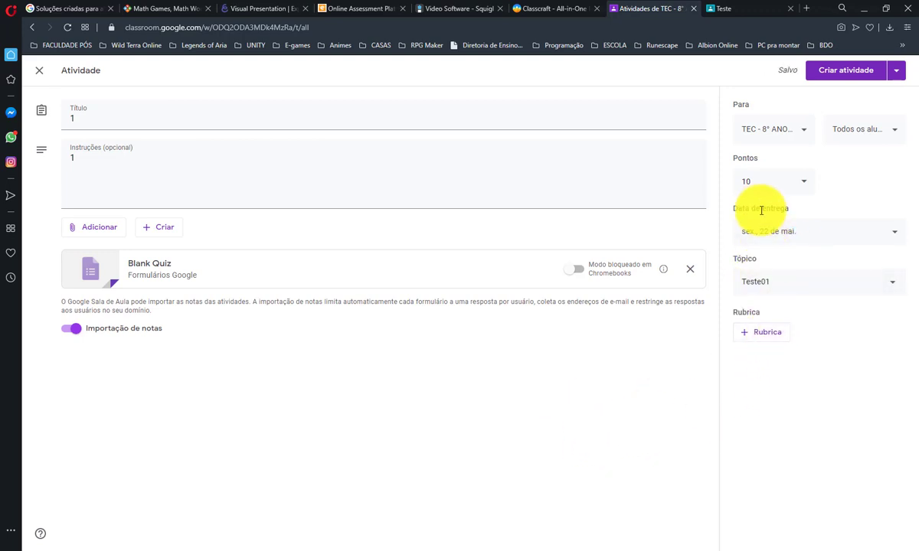
Open the attached Blank Quiz form in Google Forms and rename the form file as 1
left_click(97, 269)
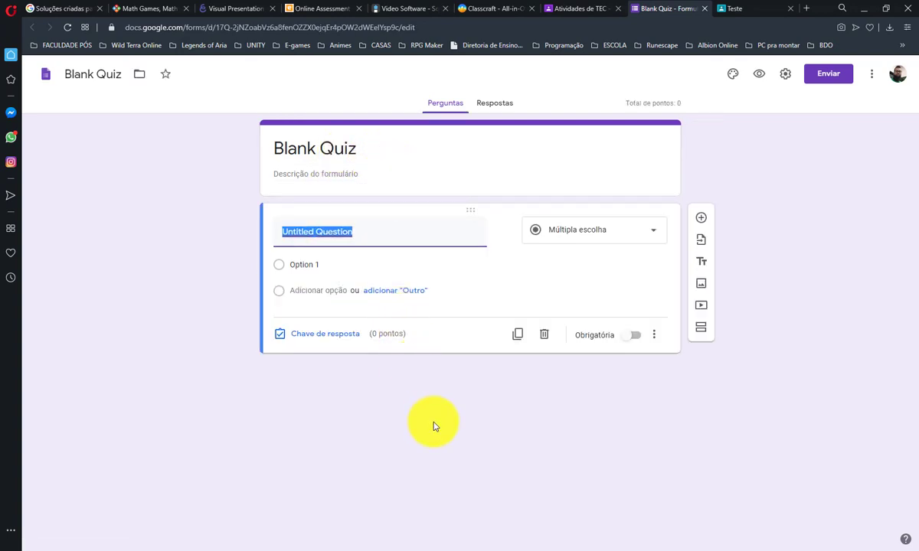
left_click(317, 149)
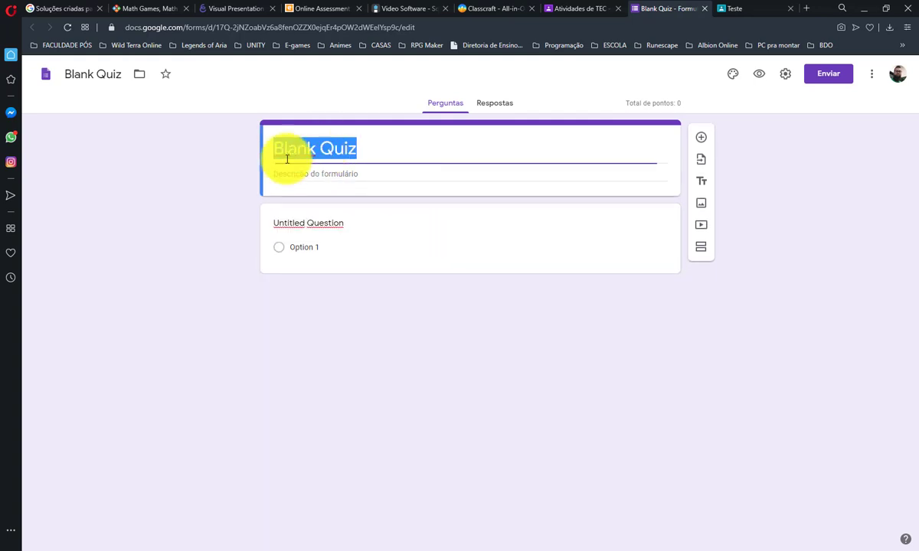
left_click(114, 70)
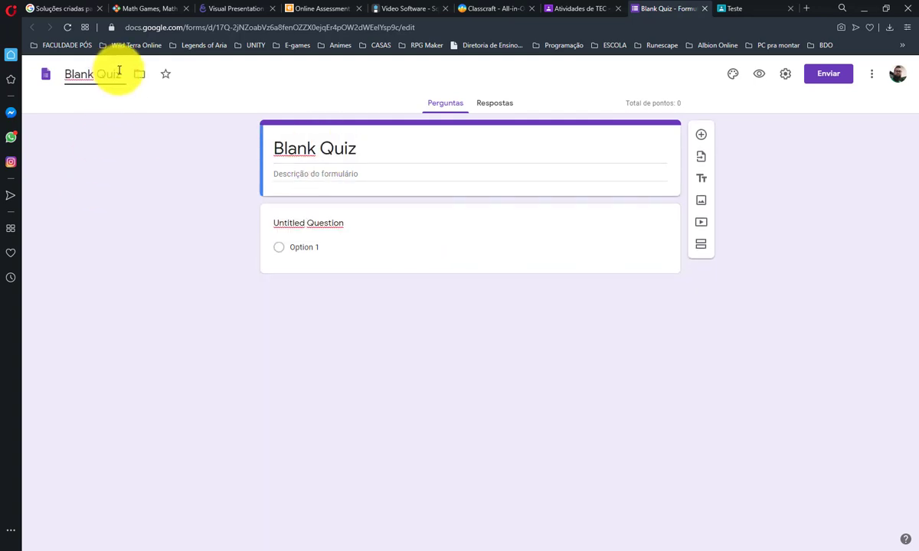
left_click_drag(119, 70, 63, 74)
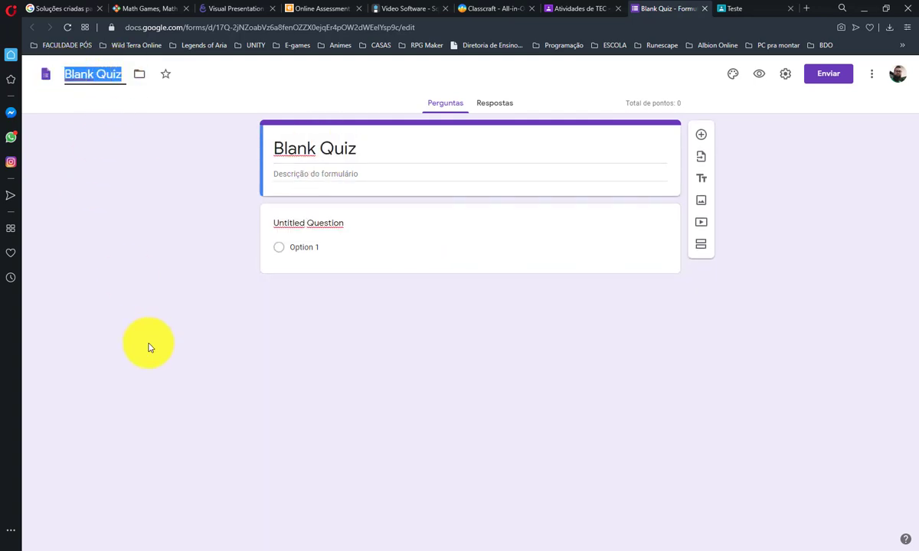
type("1")
Replace the form's heading with the title 1, leaving the description empty
left_click(359, 148)
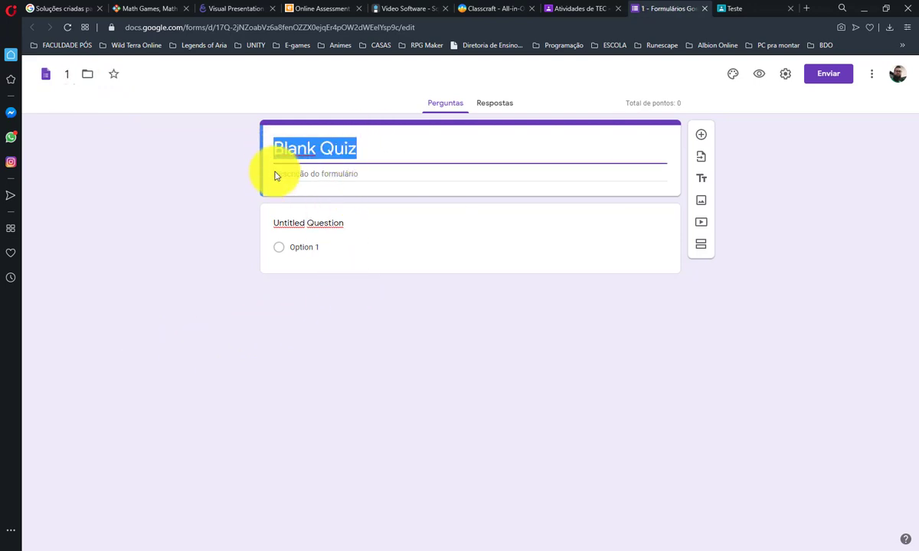
left_click(276, 176)
left_click(353, 148)
left_click_drag(353, 148, 267, 160)
type("1")
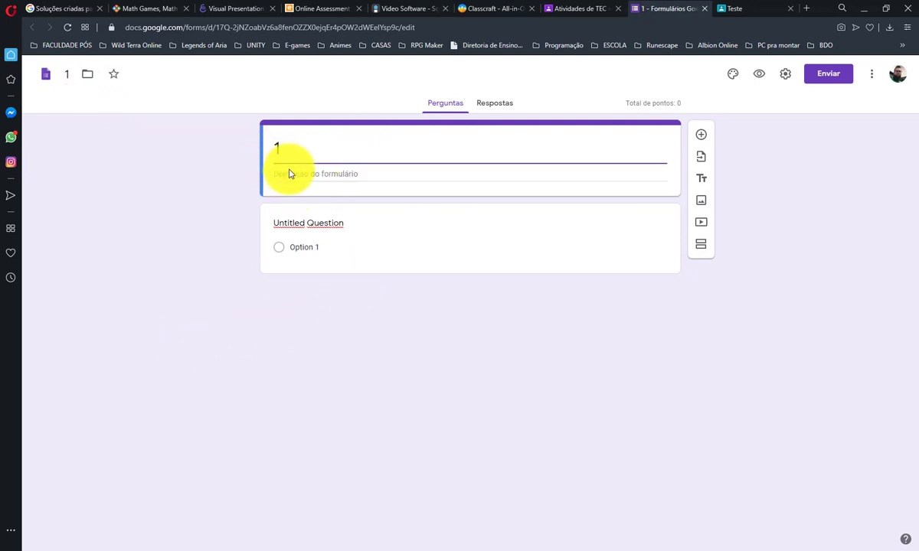
left_click(289, 174)
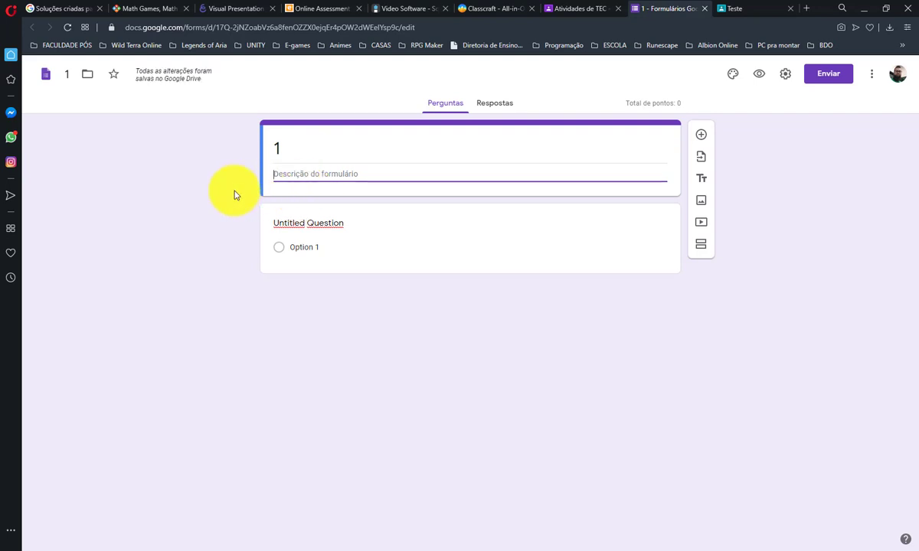
Try the Resposta curta and Parágrafo types on the untitled question and return it to Múltipla escolha
left_click(346, 228)
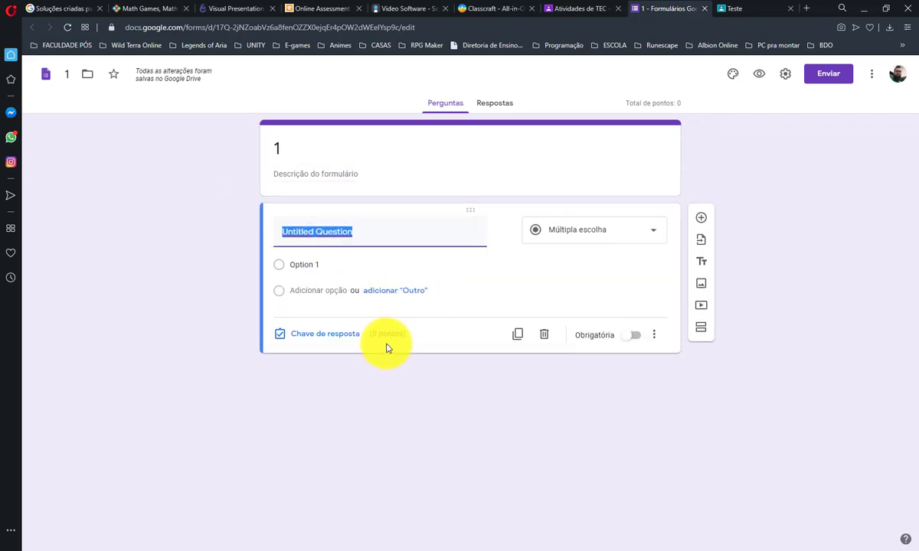
left_click(654, 231)
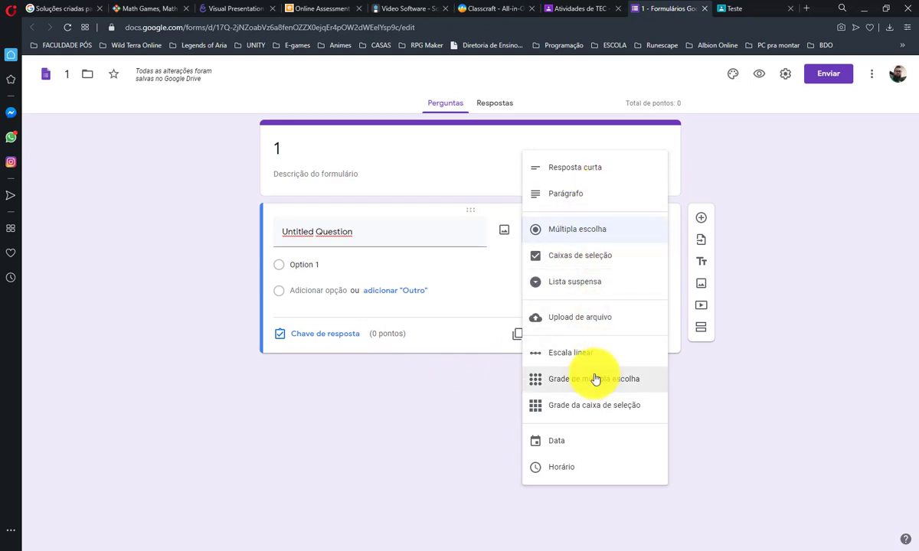
left_click(612, 170)
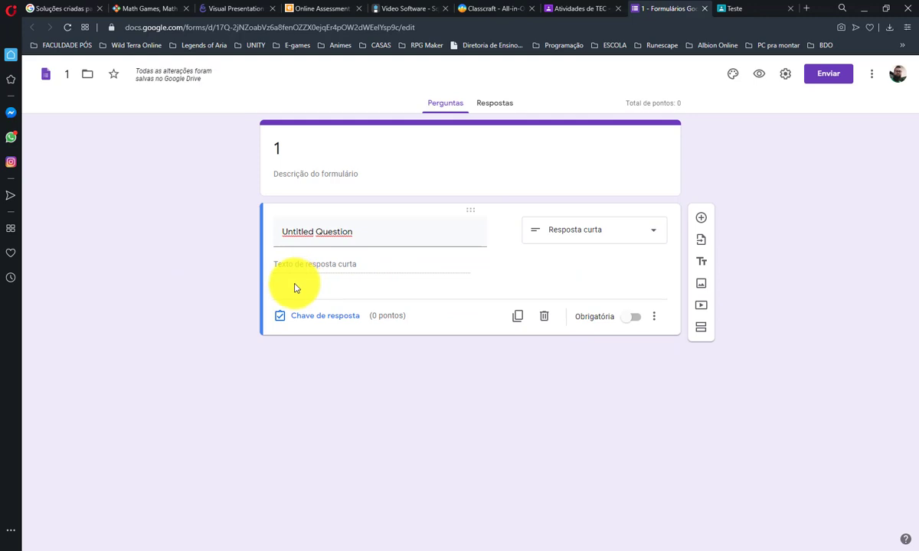
left_click(606, 239)
left_click(577, 254)
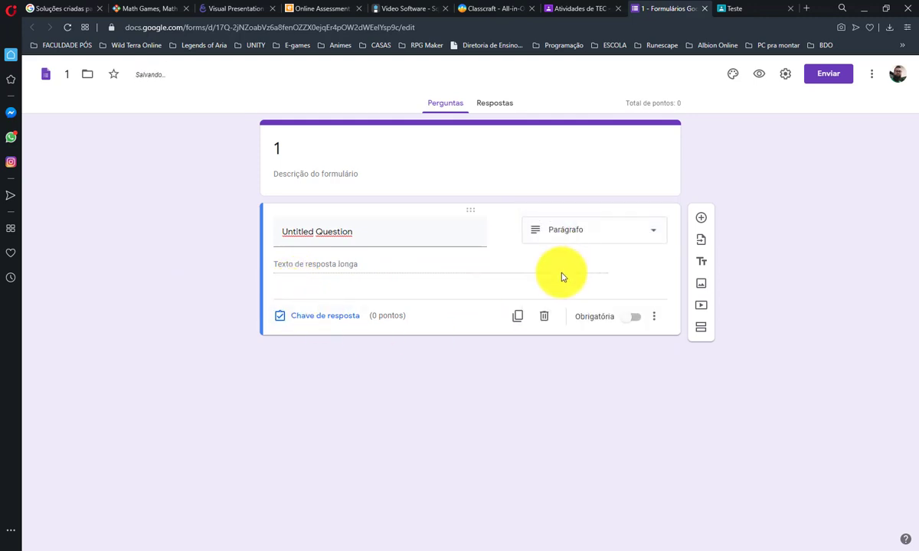
left_click(581, 240)
left_click(586, 262)
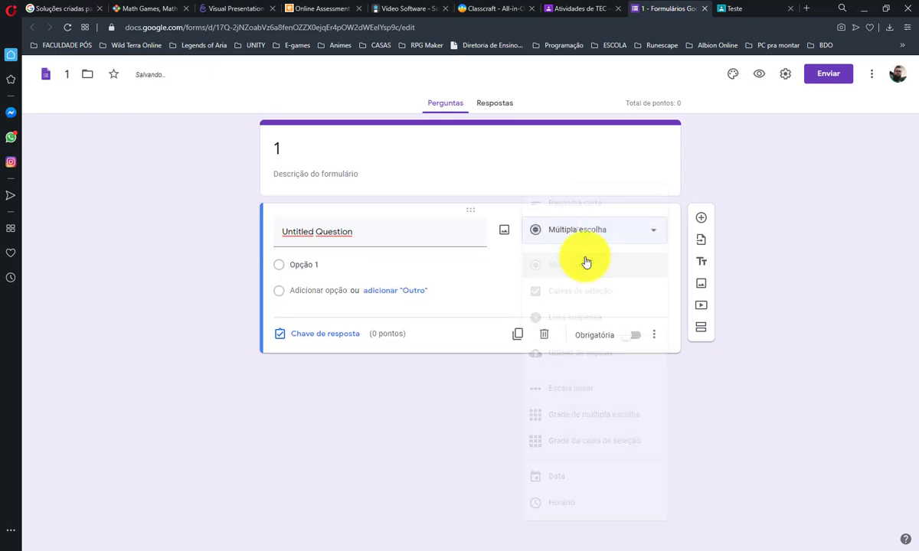
Try the Caixas de seleção and Lista suspensa types on the untitled question, adding a second dropdown option and reordering the two options
left_click(564, 241)
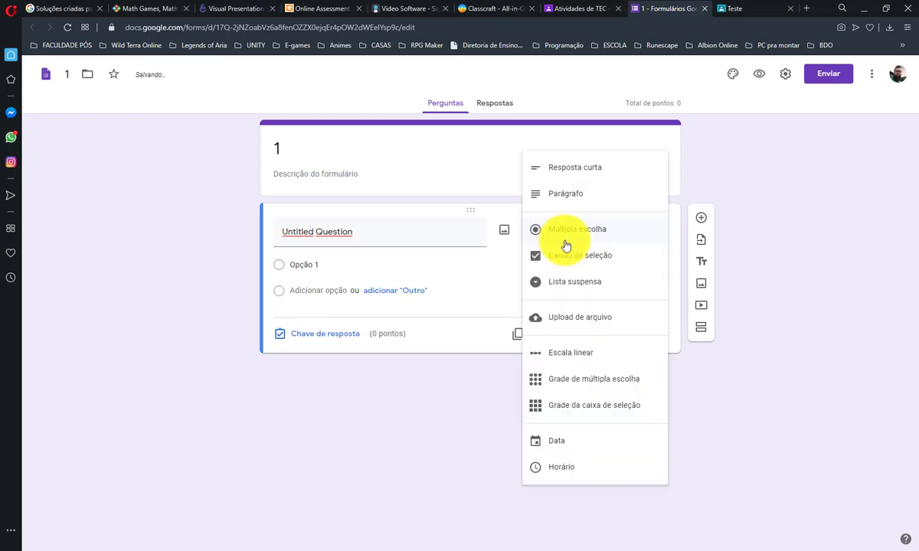
left_click(580, 257)
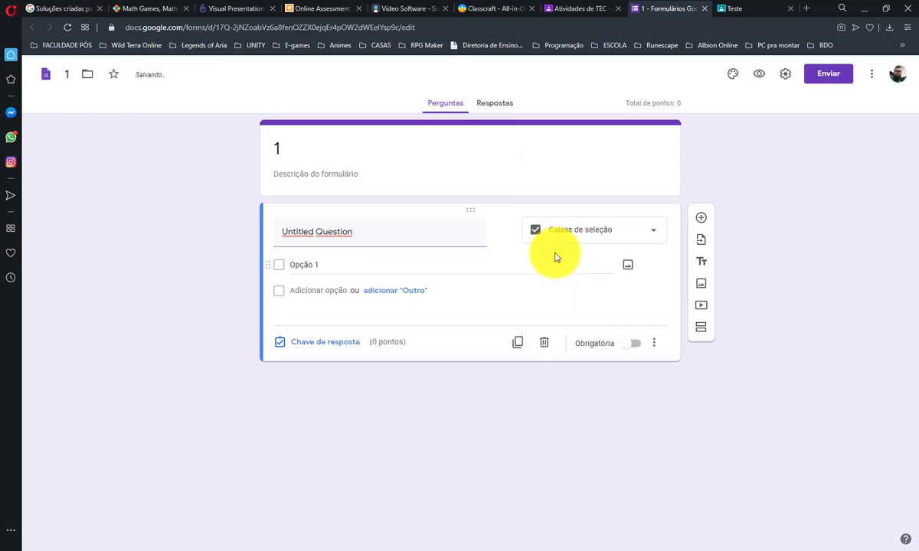
left_click(570, 239)
left_click(575, 260)
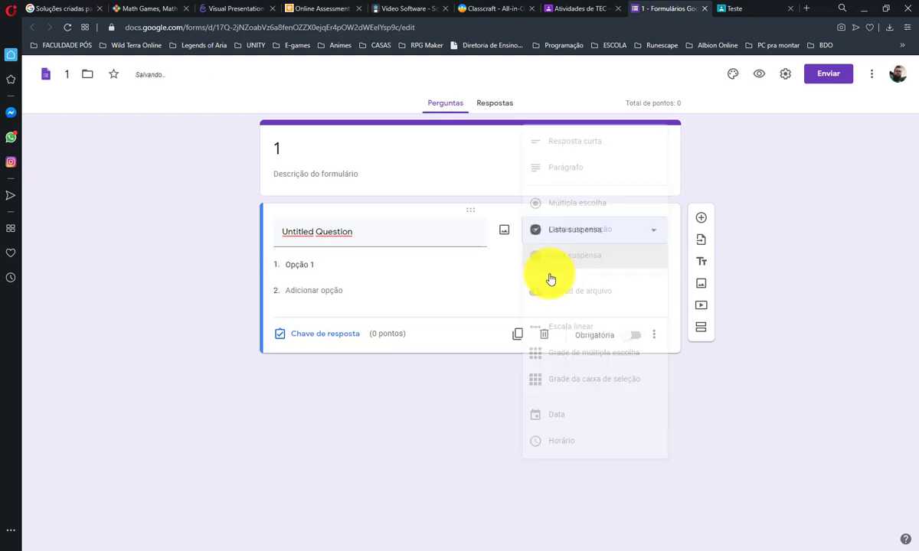
left_click(329, 290)
left_click_drag(268, 263, 293, 328)
Try the Escala linear, Grade de múltipla escolha and Grade da caixa de seleção types on the untitled question
left_click(604, 233)
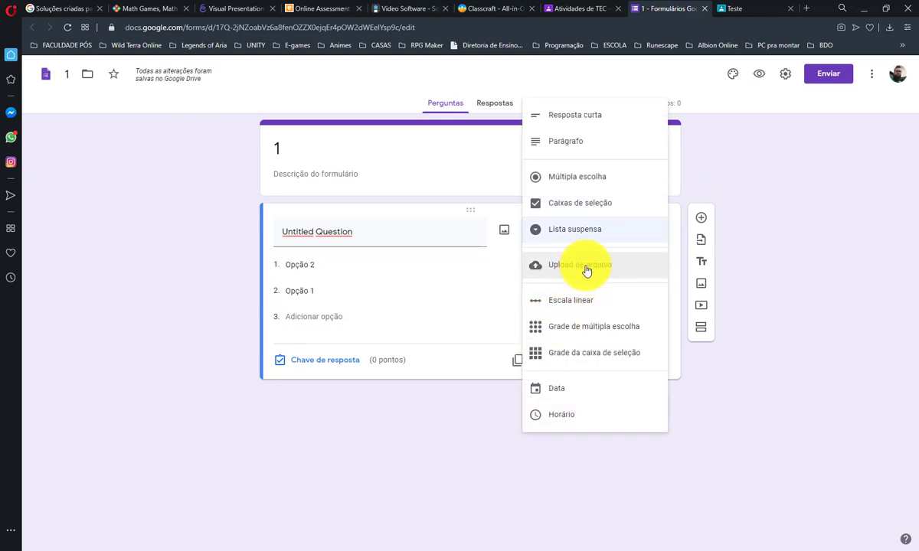
left_click(582, 308)
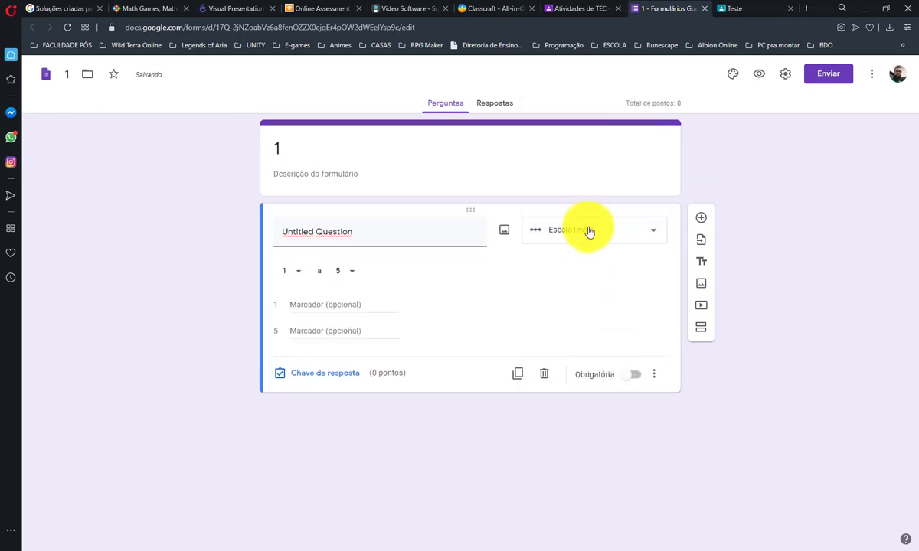
left_click(589, 232)
left_click(591, 307)
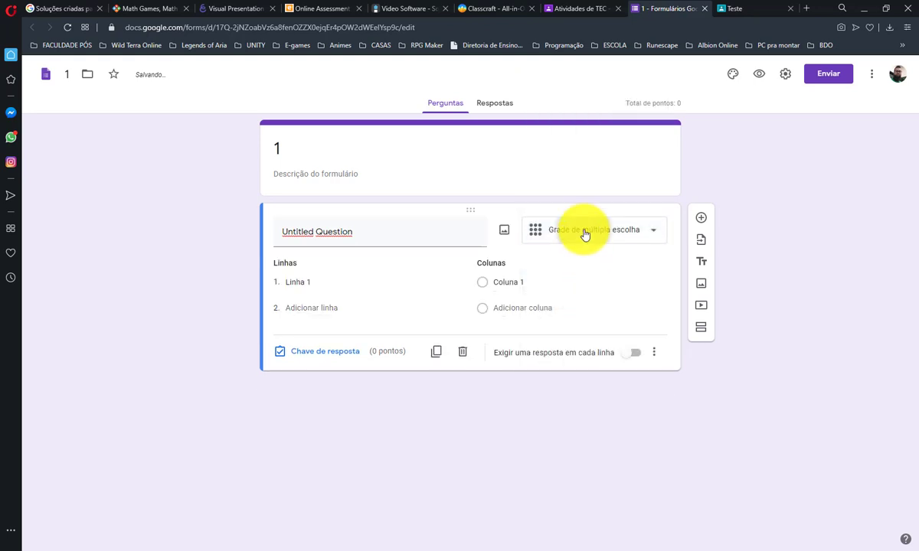
left_click(584, 234)
left_click(581, 327)
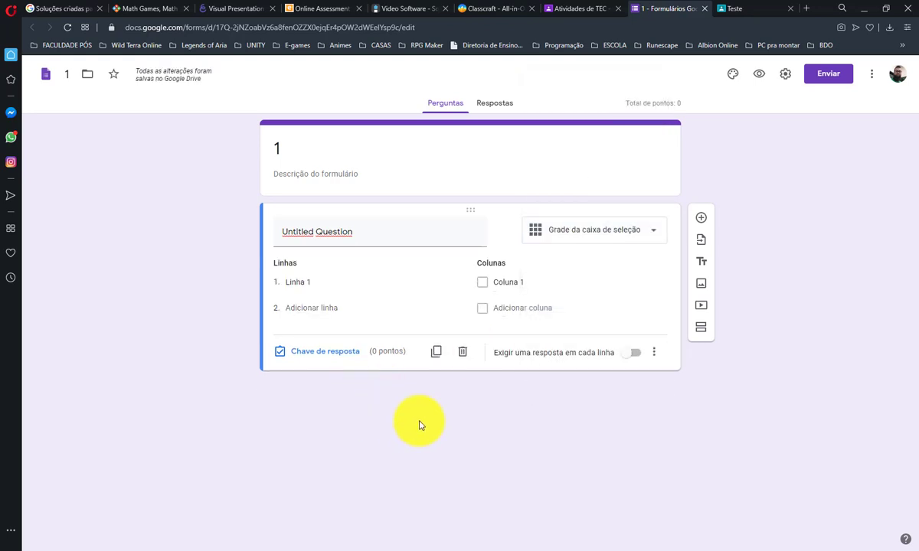
Try the Data and Horário types on the untitled question and return it to Múltipla escolha
left_click(578, 239)
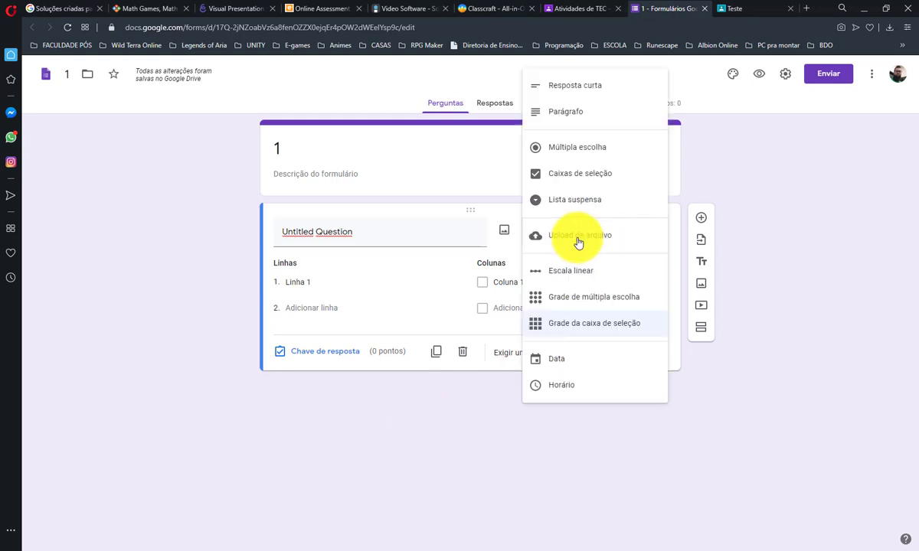
left_click(586, 360)
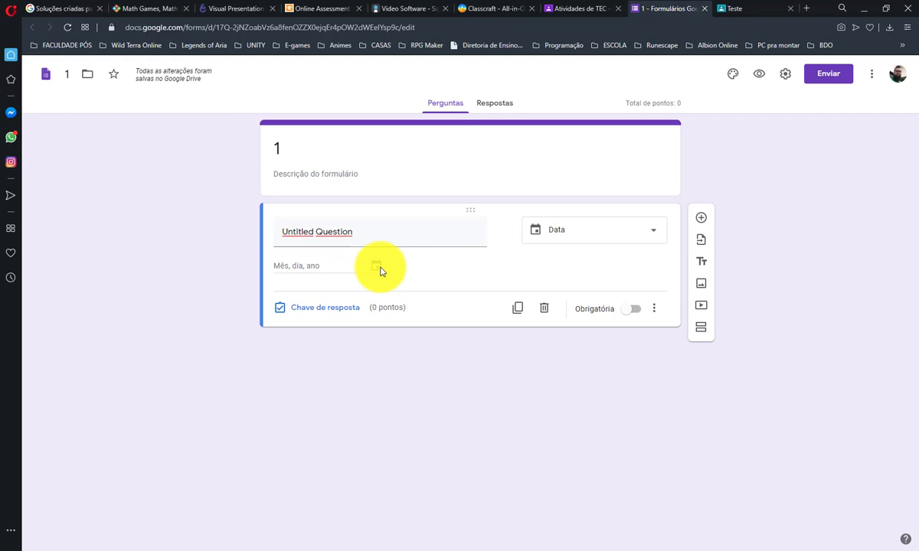
left_click(617, 240)
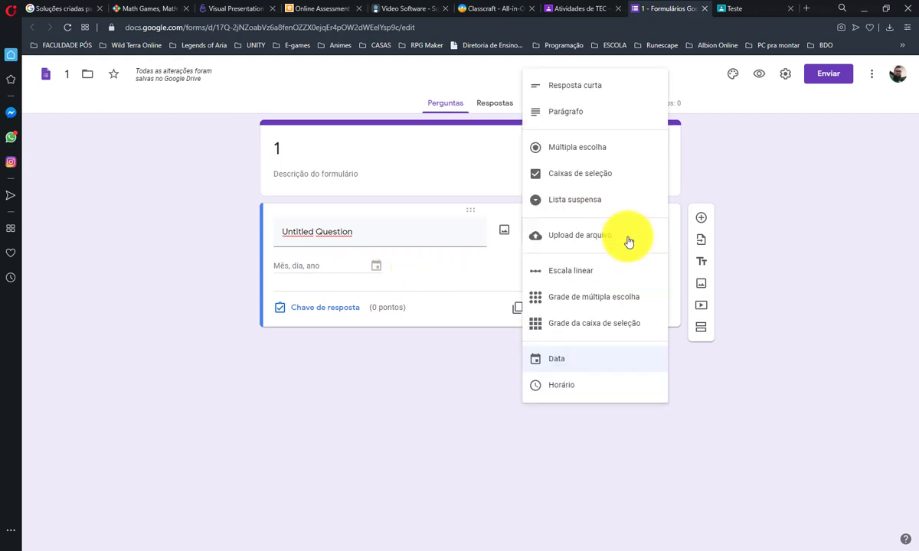
left_click(587, 384)
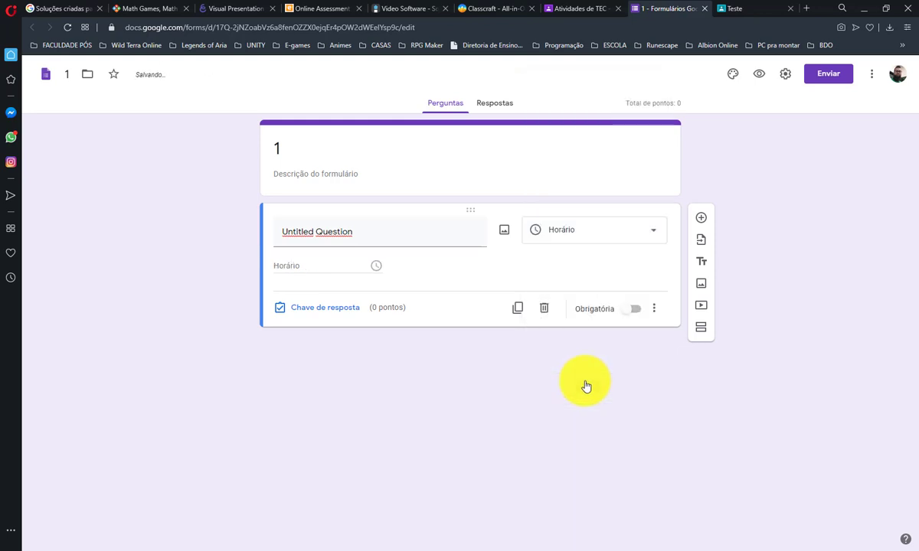
left_click(573, 232)
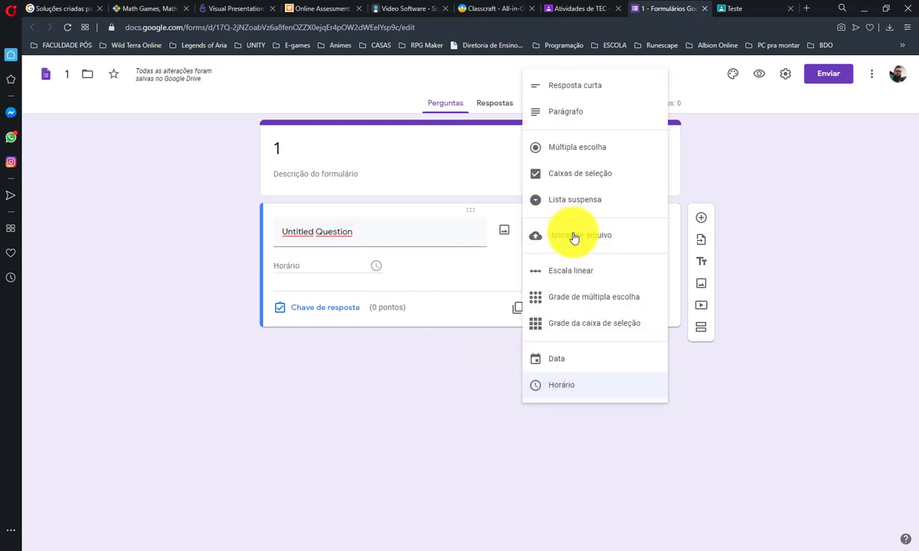
left_click(565, 158)
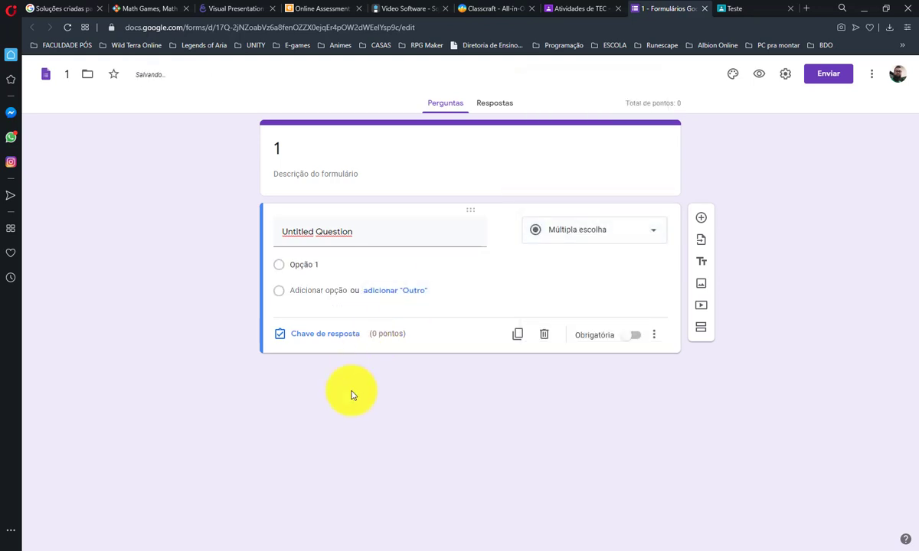
Mark Opção 1 as the correct answer in the untitled question's answer key
left_click(330, 339)
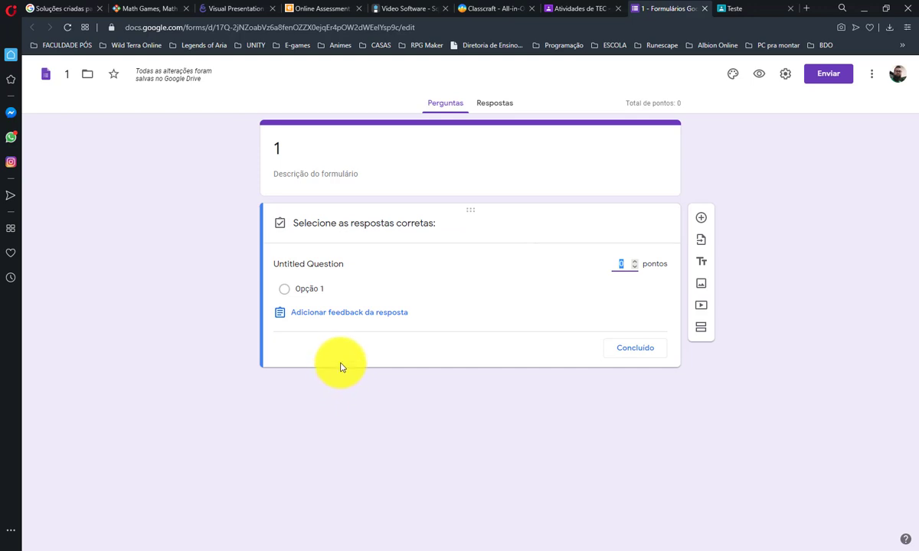
left_click(288, 291)
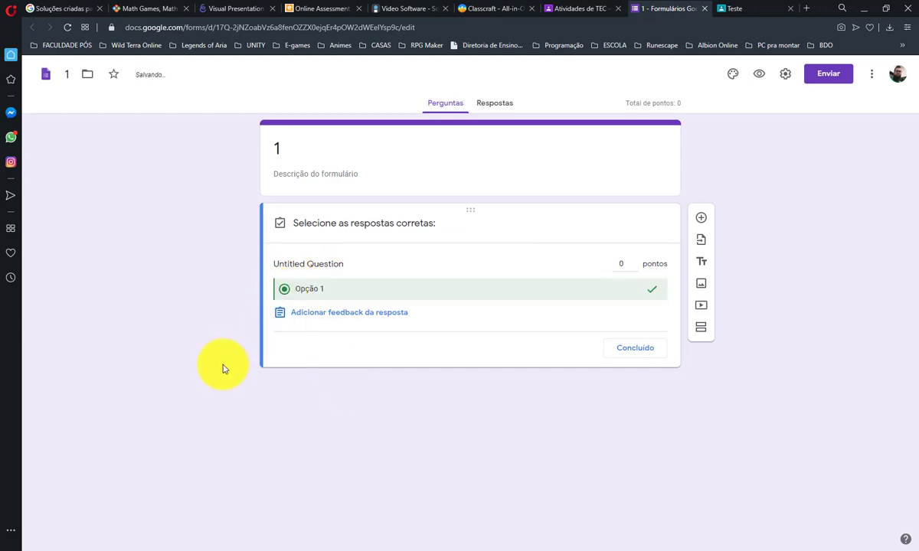
left_click(617, 348)
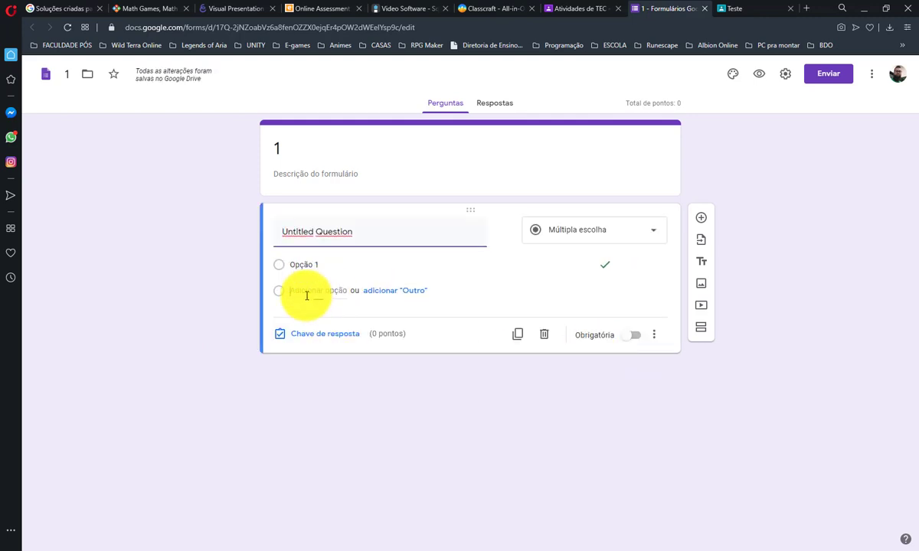
Add Opção 2, Opção 3 and Opção 4 to the untitled multiple-choice question
left_click(307, 293)
left_click(318, 316)
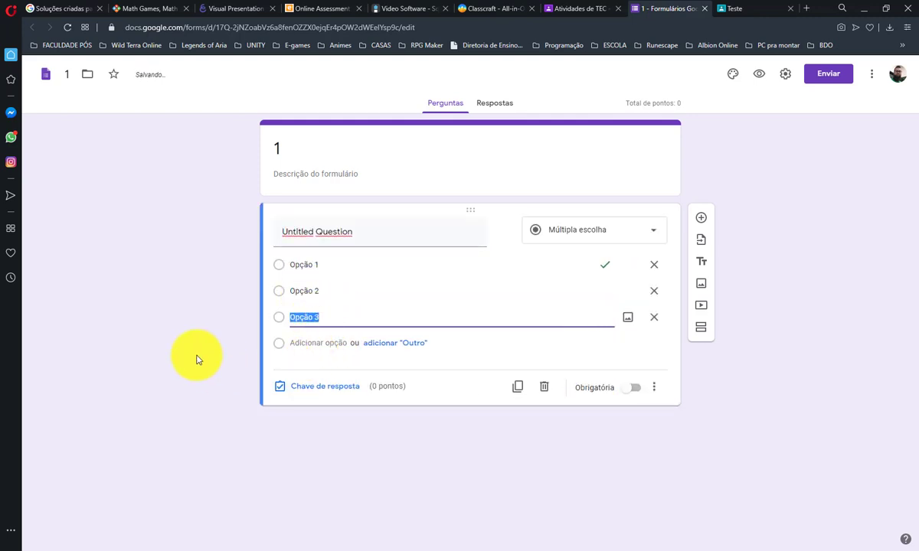
left_click(318, 343)
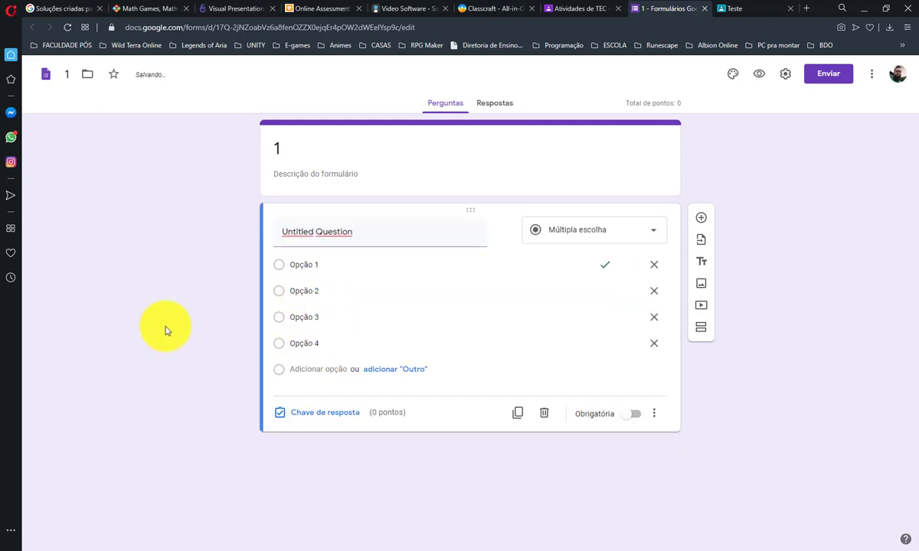
Make Opção 3 the only correct answer in the question's answer key and set its value to 10 points
left_click(329, 413)
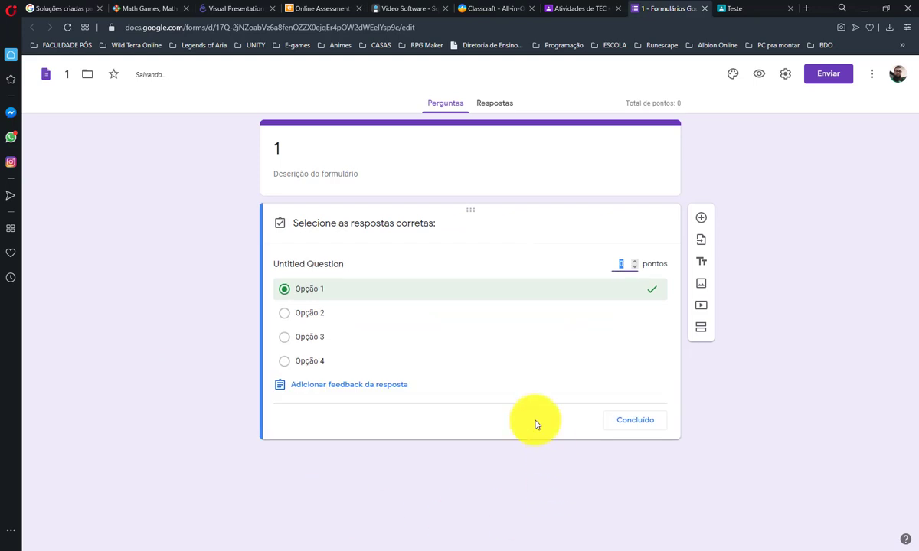
left_click(285, 338)
left_click(286, 292)
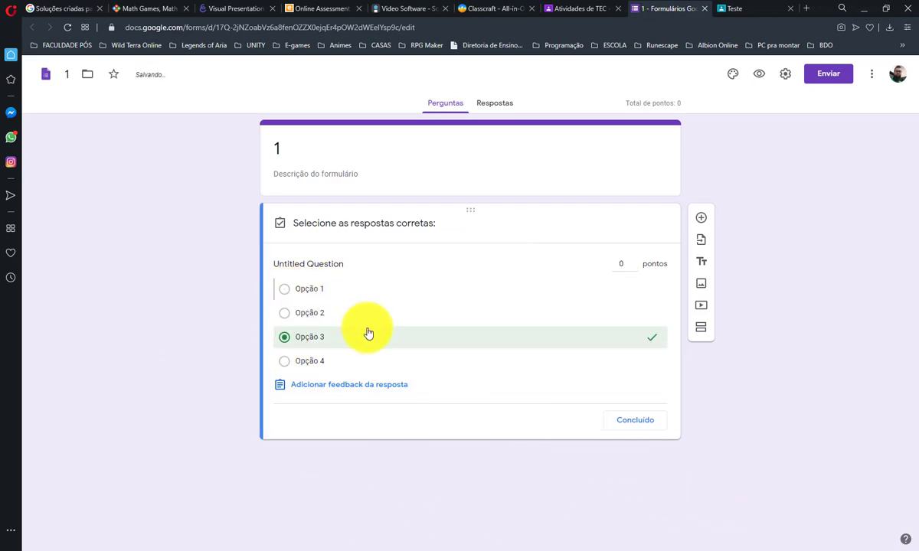
left_click(284, 290)
left_click(283, 316)
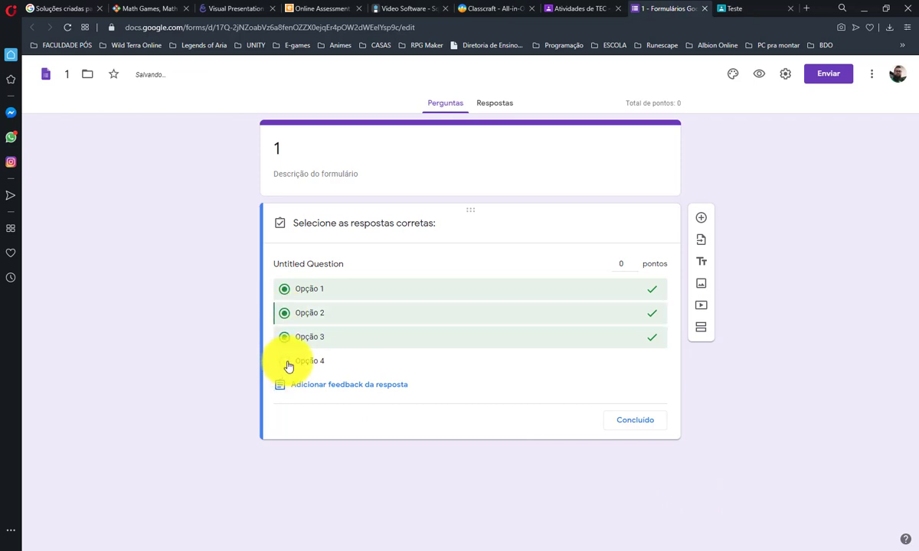
left_click(285, 362)
left_click(285, 363)
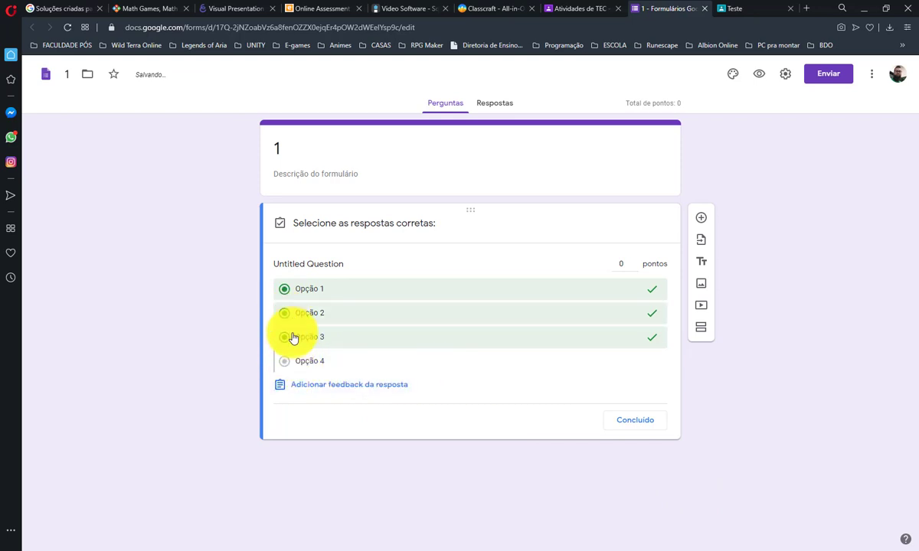
left_click(285, 314)
left_click(284, 289)
left_click(626, 262)
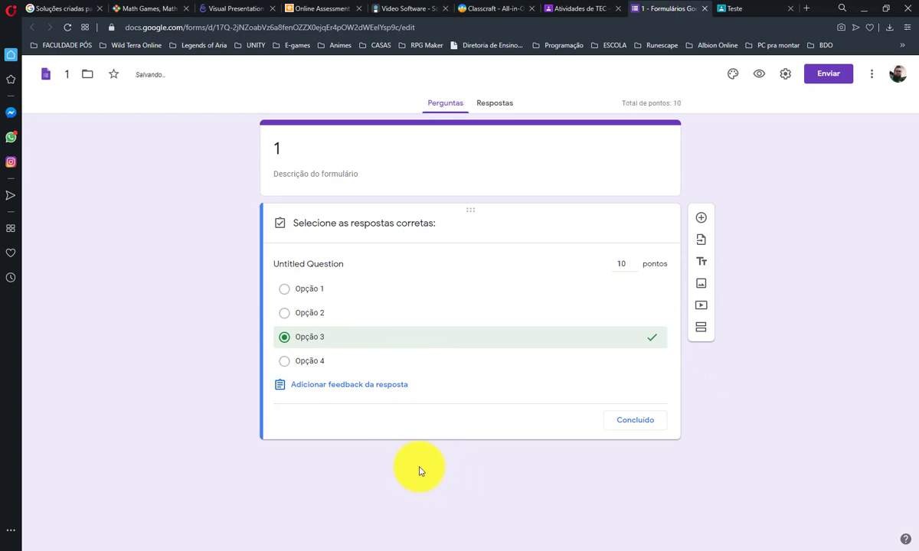
Examine the answer feedback settings, including the video and link attachments, and close the answer key without adding feedback
left_click(365, 387)
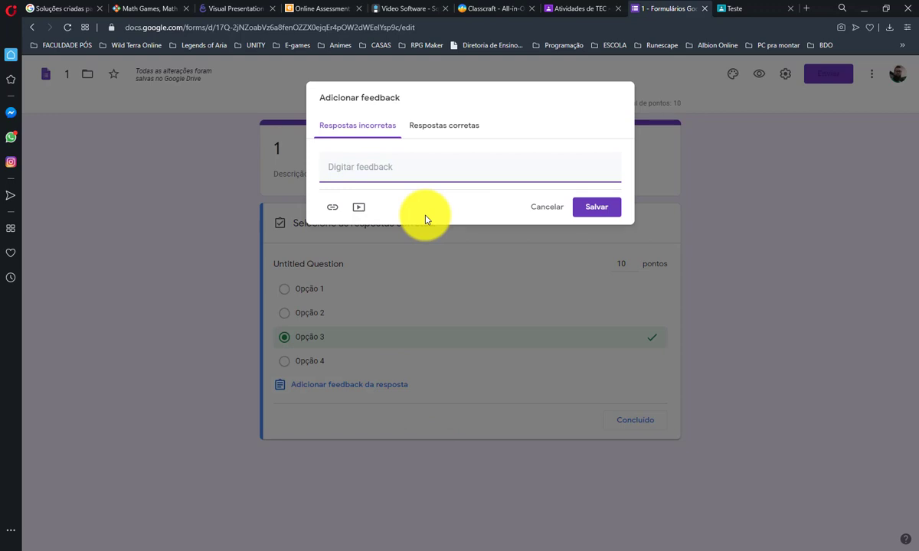
left_click(437, 129)
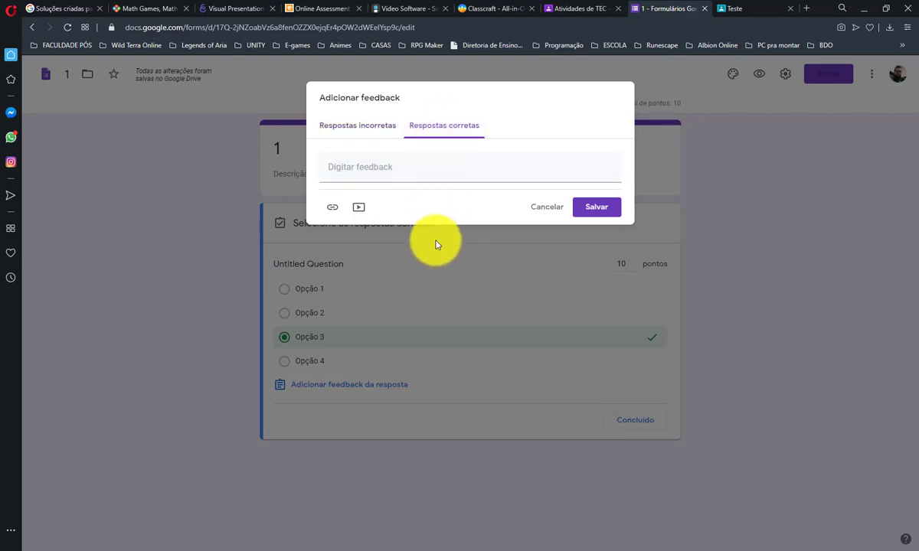
left_click(394, 169)
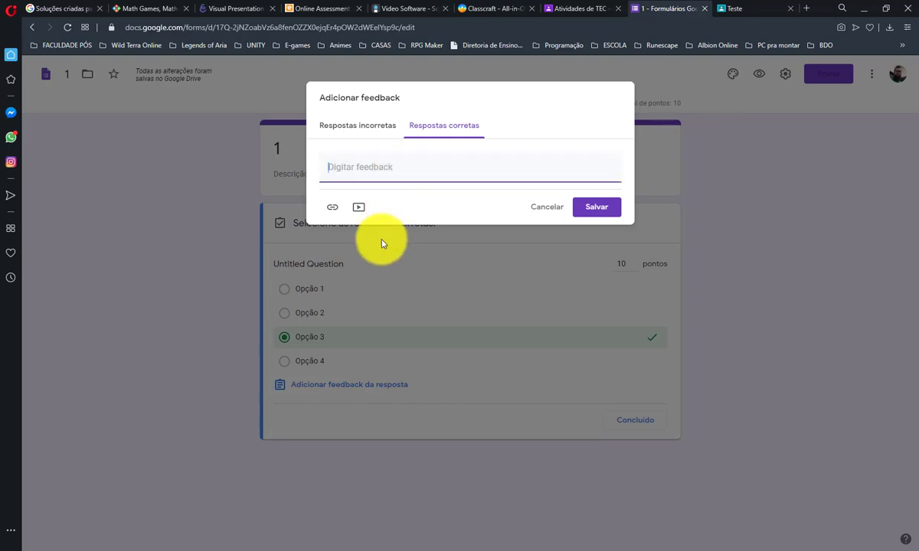
left_click(357, 208)
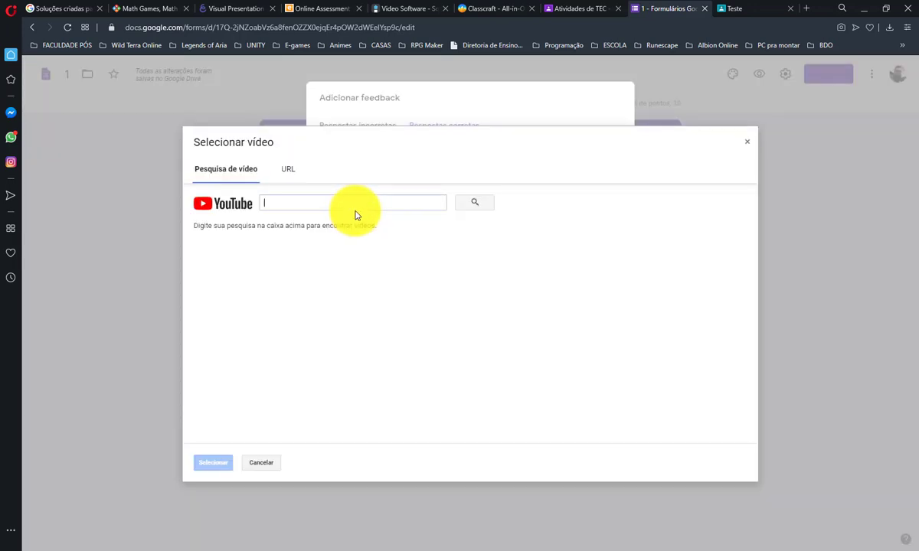
left_click(748, 148)
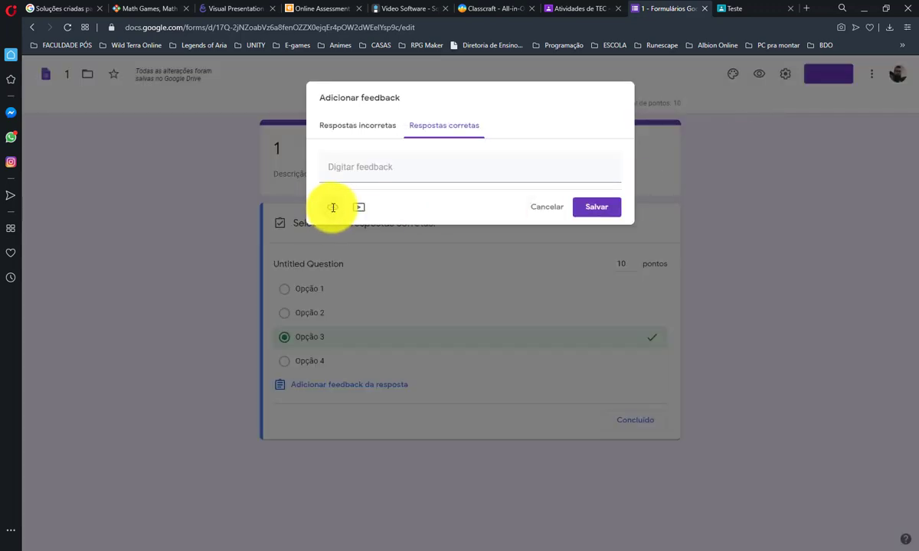
left_click(330, 205)
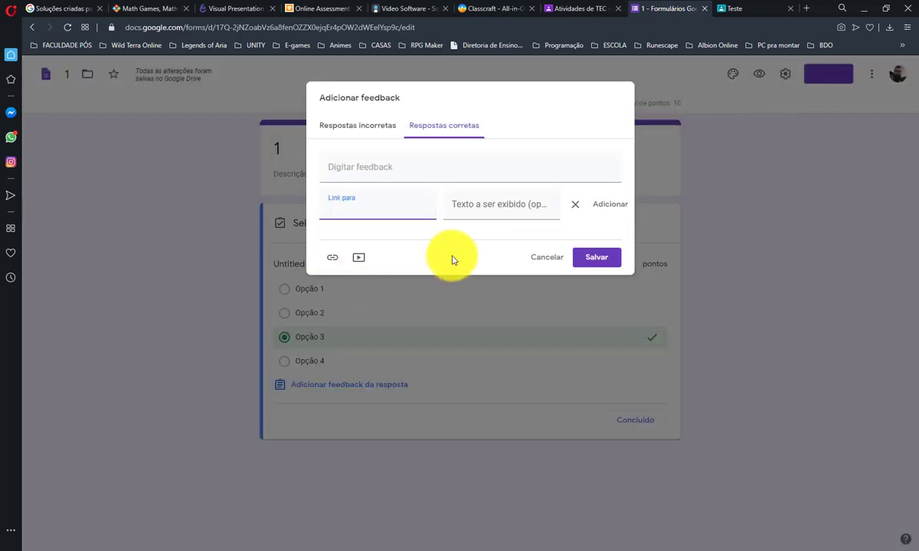
left_click(547, 264)
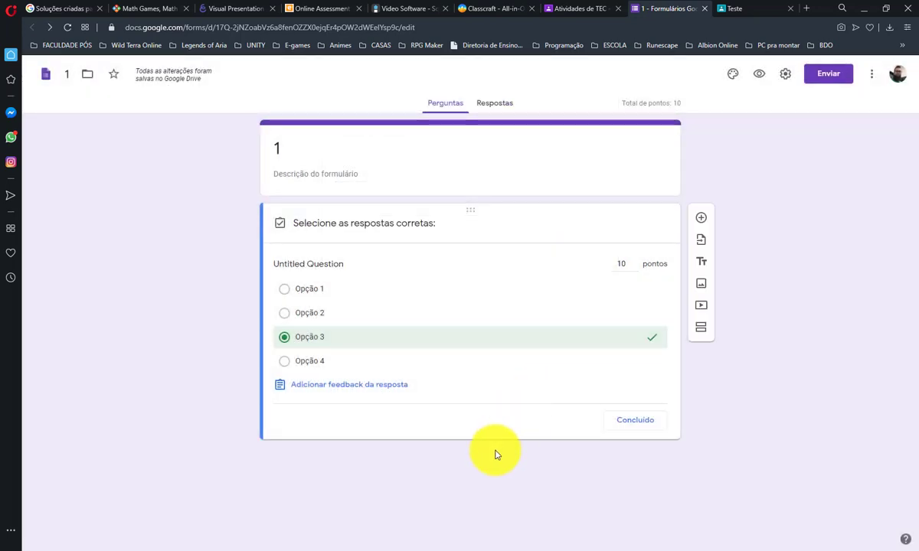
left_click(636, 422)
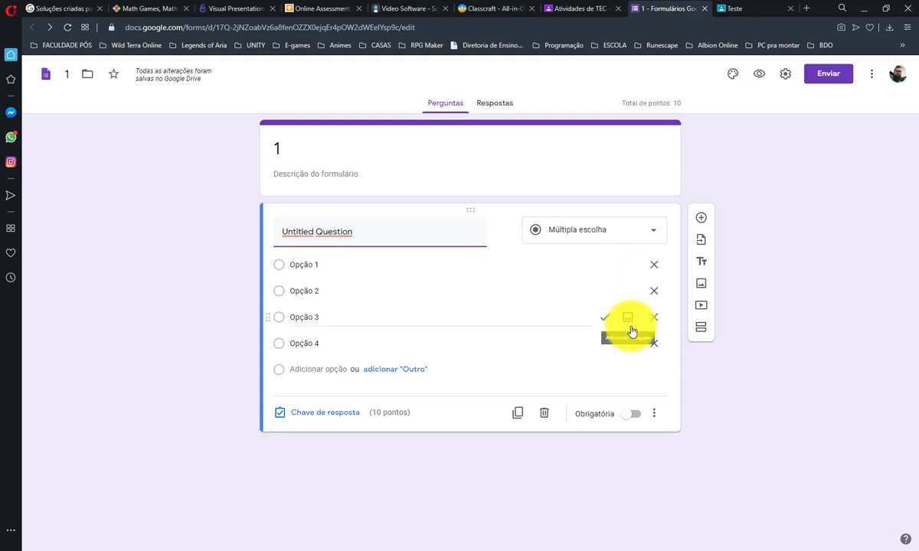
Examine the image sources available for Opção 4 and for the question itself without inserting an image
left_click(628, 347)
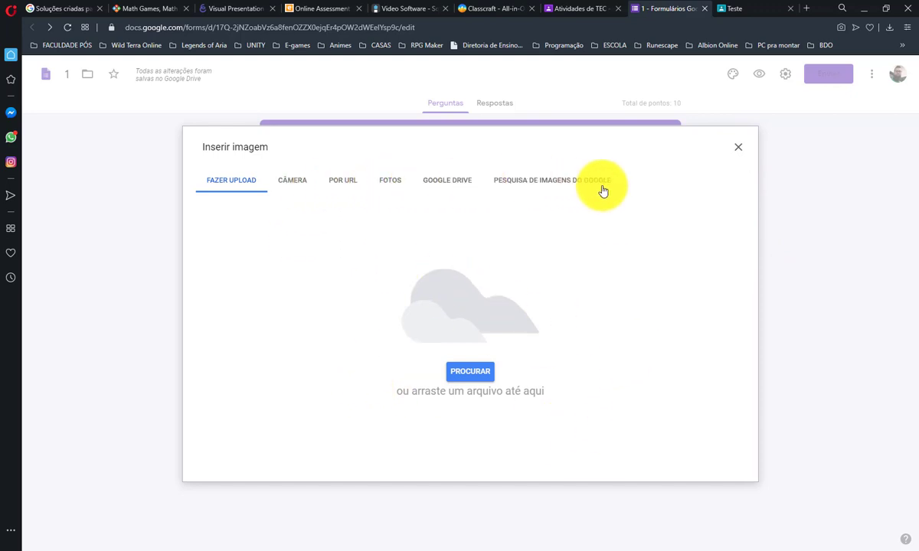
left_click(738, 147)
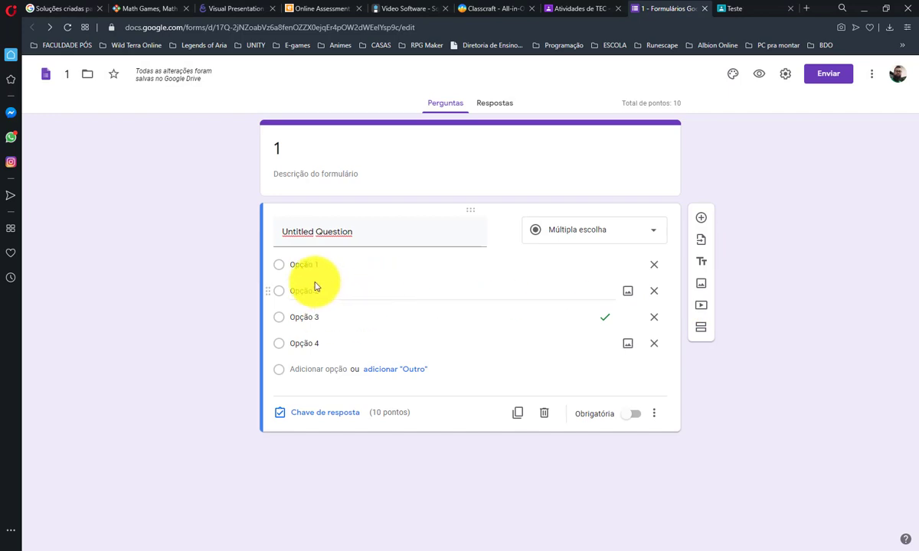
left_click(502, 230)
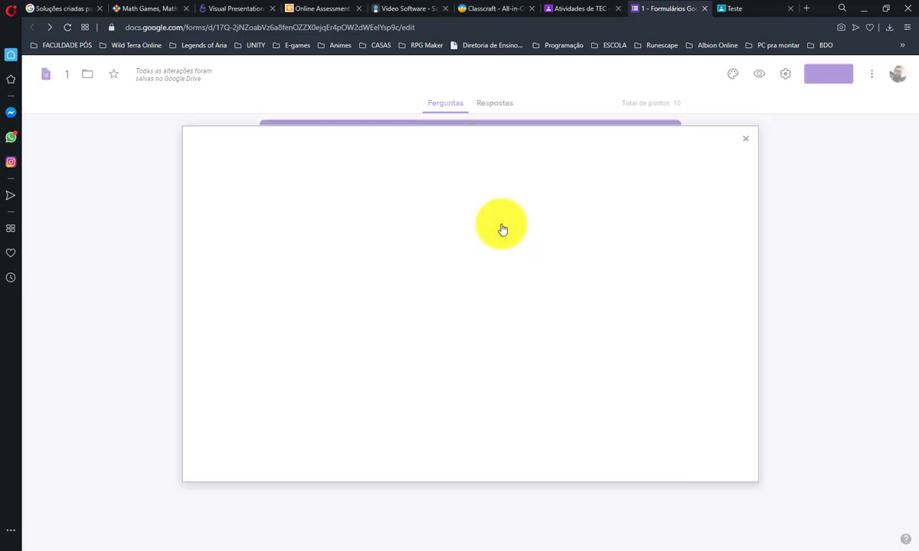
left_click(735, 148)
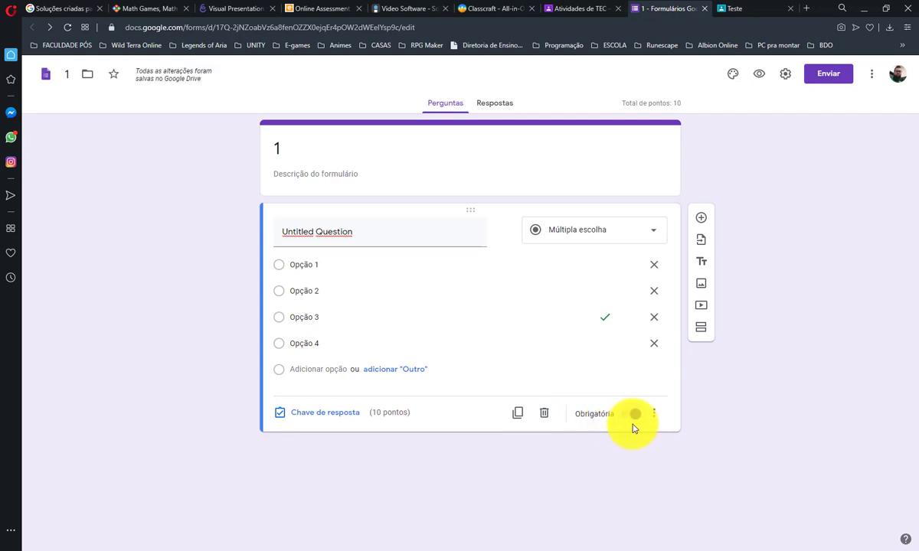
Make the untitled multiple-choice question required and duplicate it
left_click(633, 423)
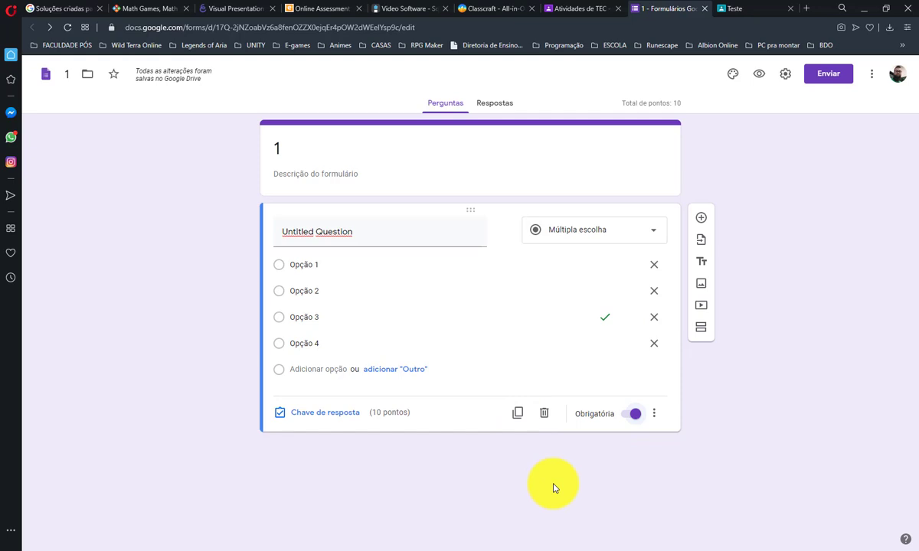
left_click(517, 412)
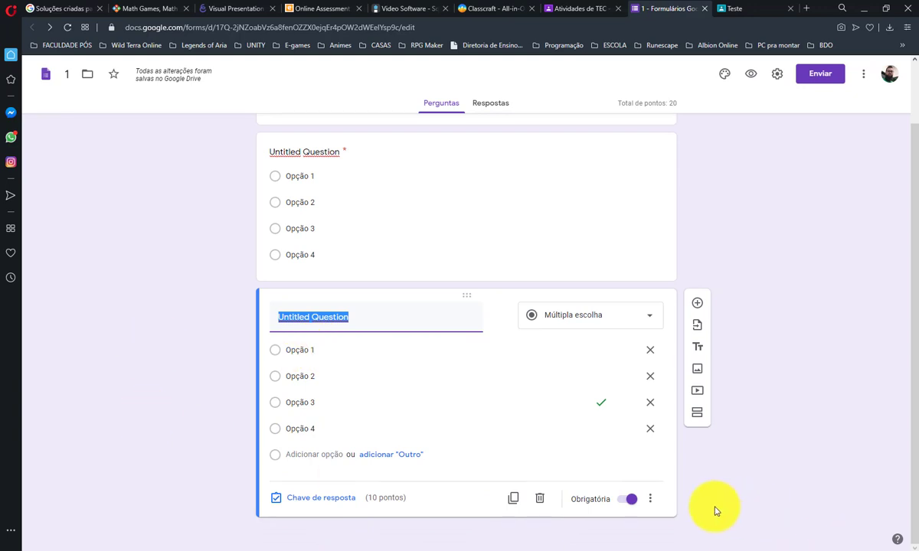
Show the description field on the duplicated question and have its answer options ordered randomly
left_click(646, 502)
left_click(648, 502)
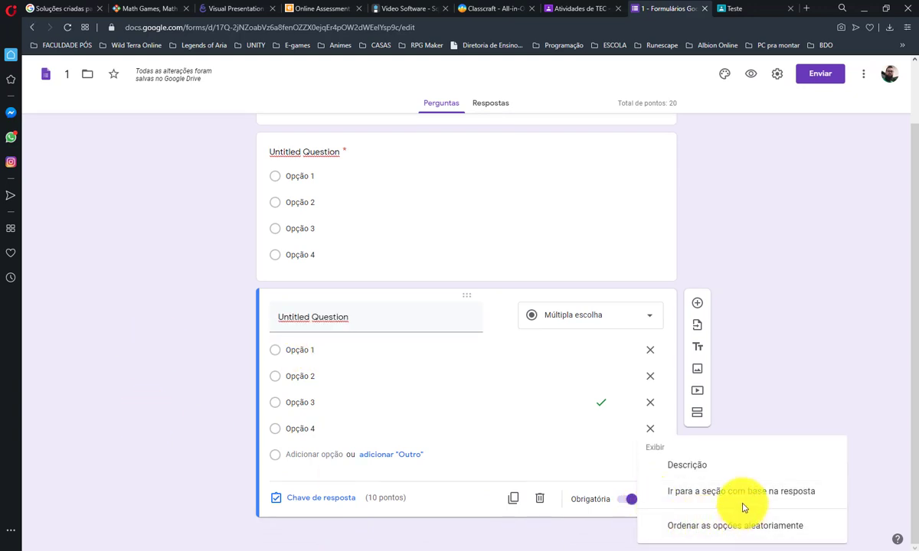
left_click(735, 465)
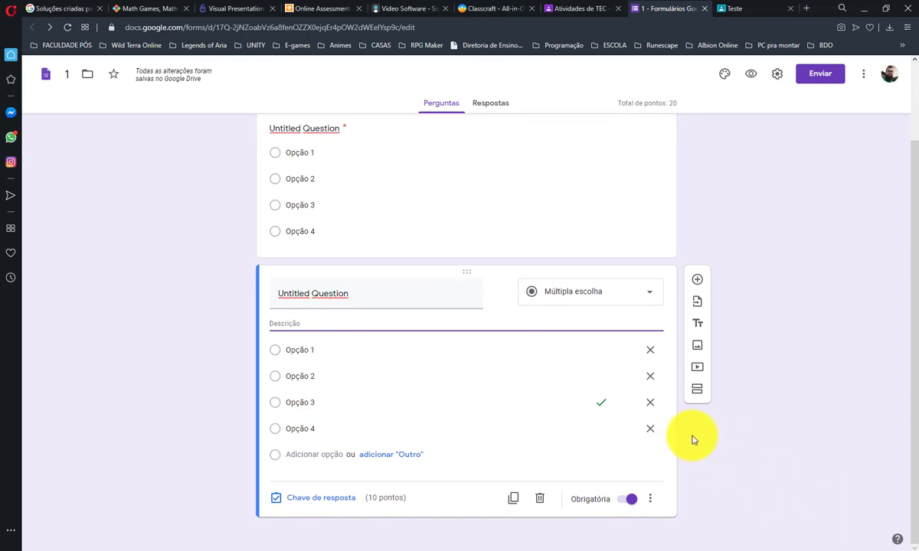
triple_click(370, 299)
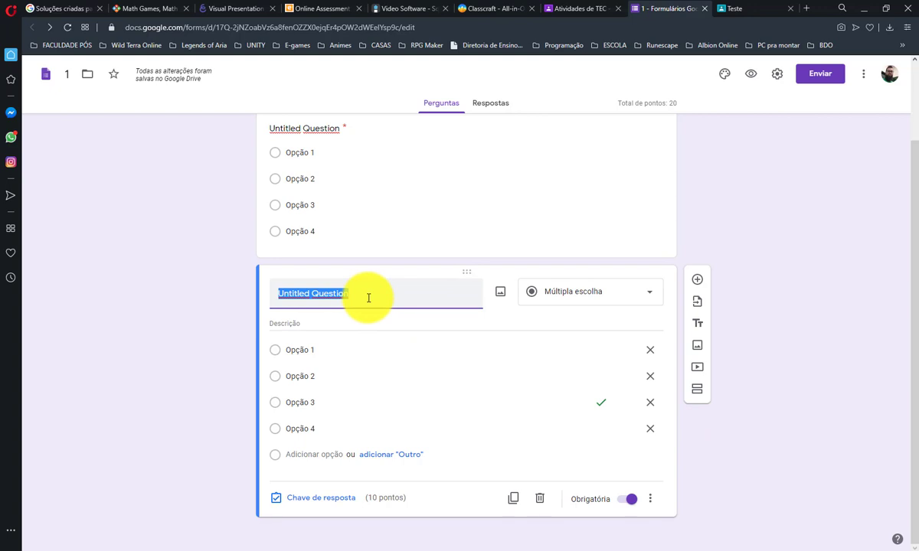
left_click(318, 323)
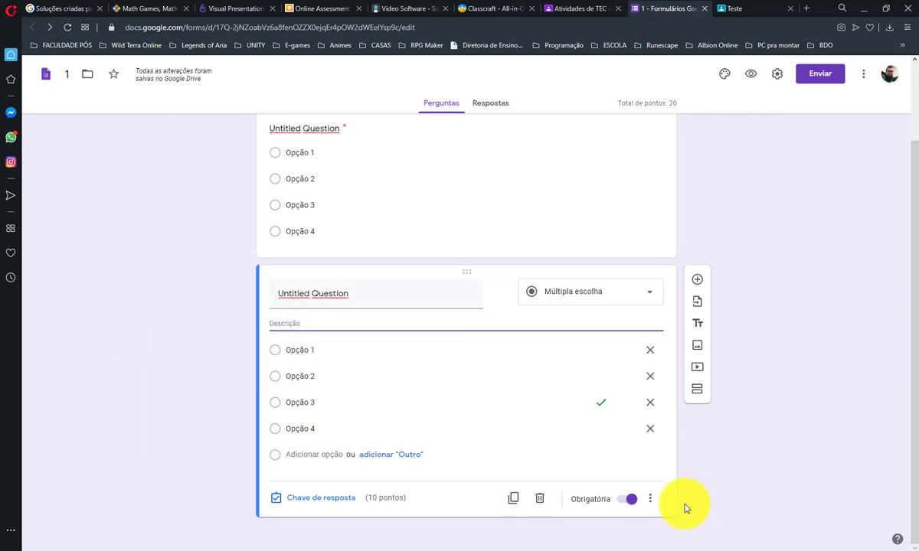
left_click(648, 499)
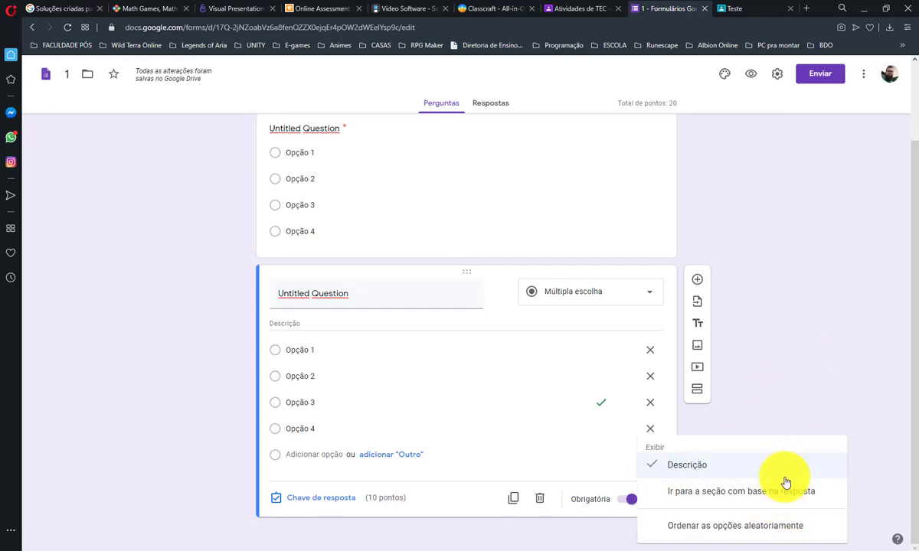
left_click(774, 525)
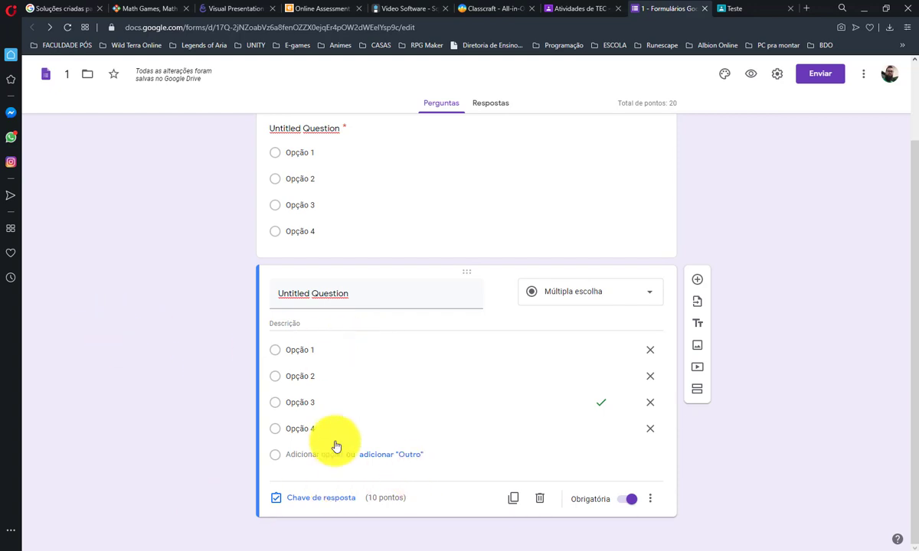
Enable going to a section based on the answer in the duplicated question and examine the destinations available for Opção 1
left_click(650, 498)
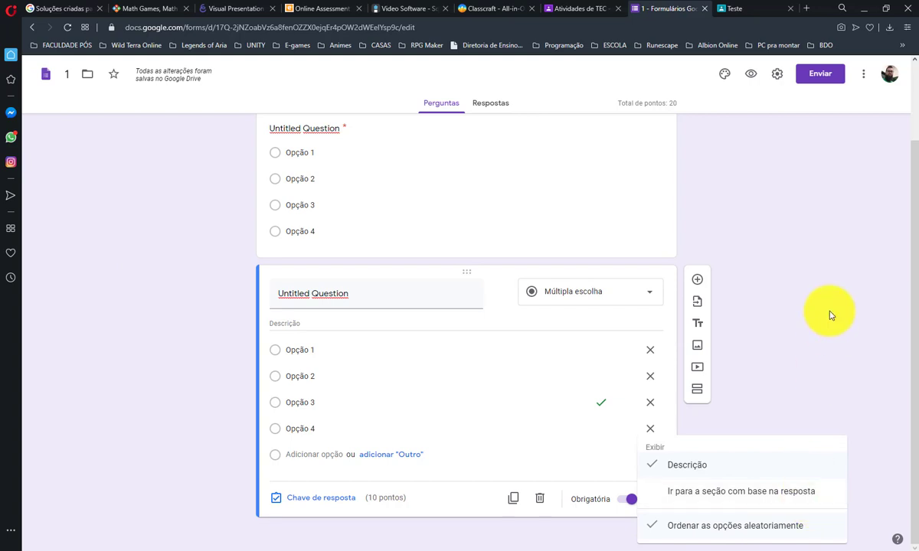
left_click(790, 493)
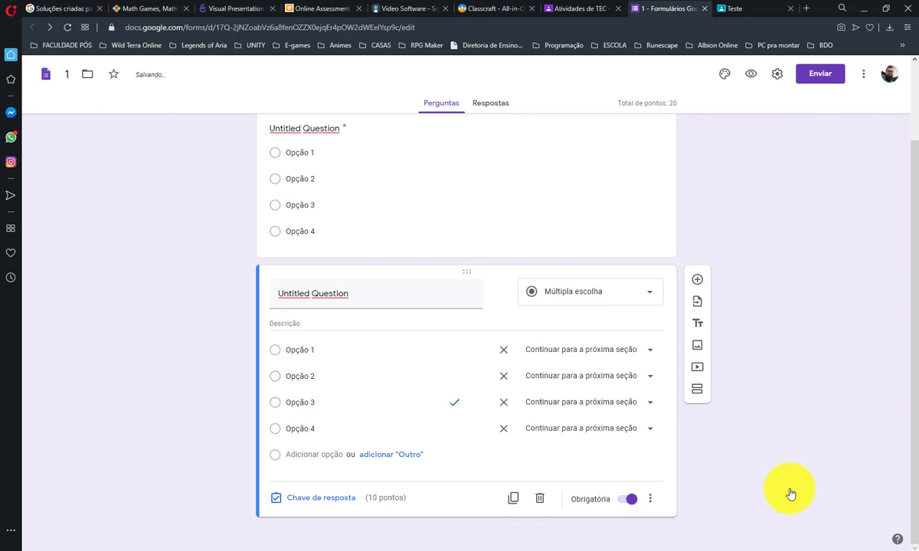
left_click(652, 499)
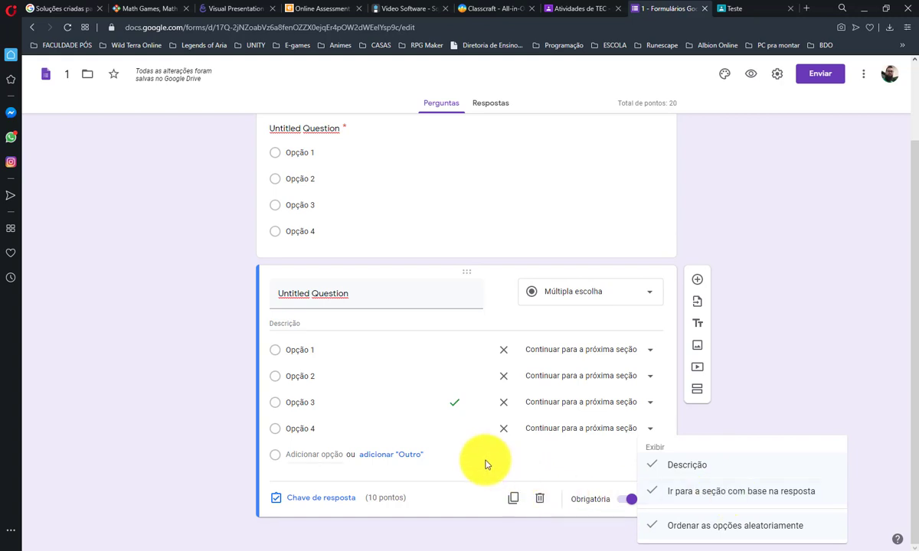
left_click(816, 371)
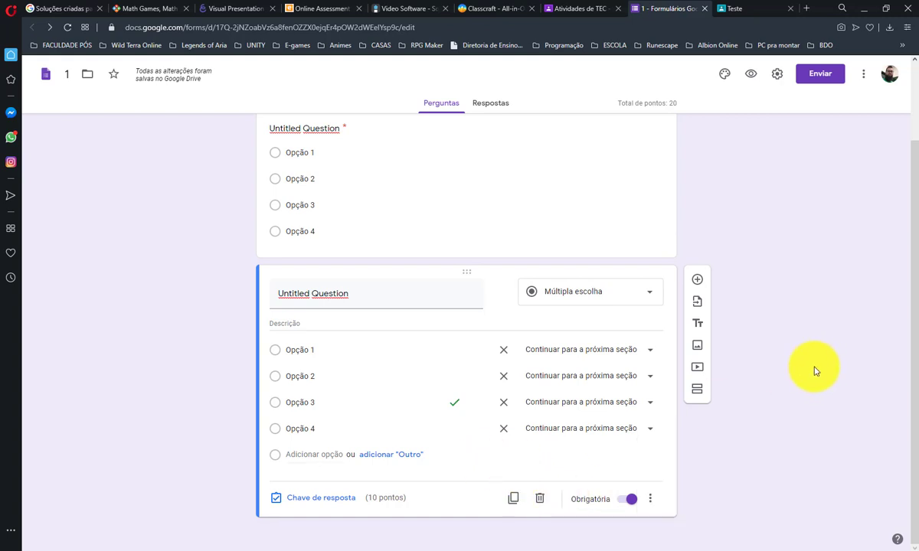
left_click(640, 363)
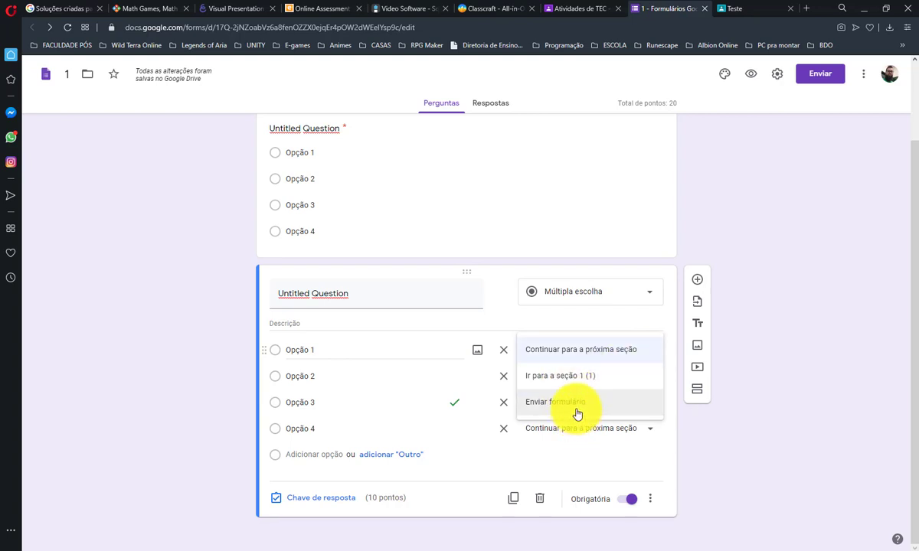
left_click(816, 451)
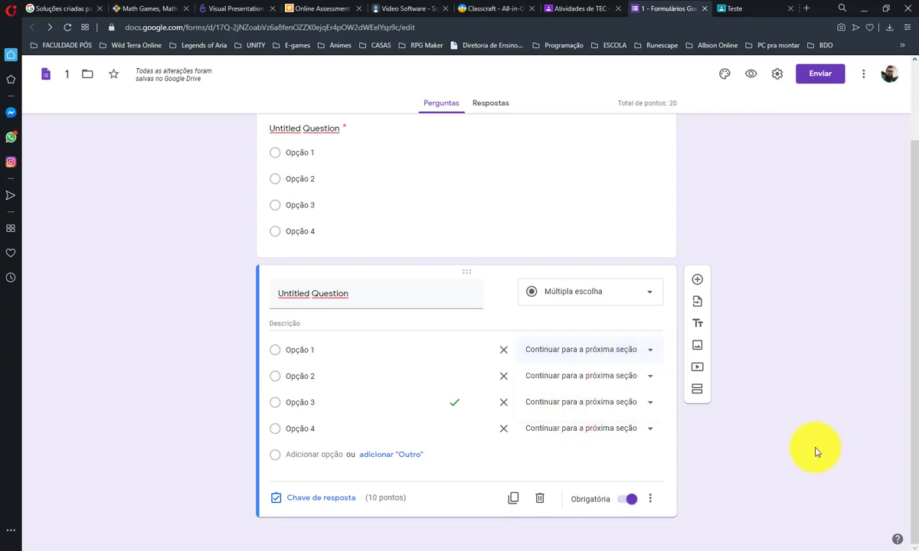
Send Opção 3 of the duplicated question to section 1 and make Opção 1, Opção 2 and Opção 4 submit the form
left_click(604, 415)
left_click(624, 431)
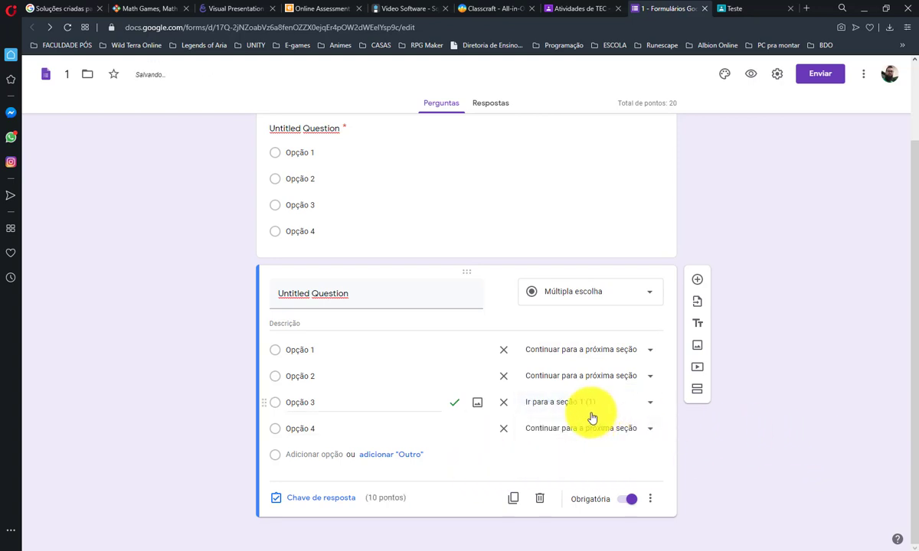
left_click(602, 356)
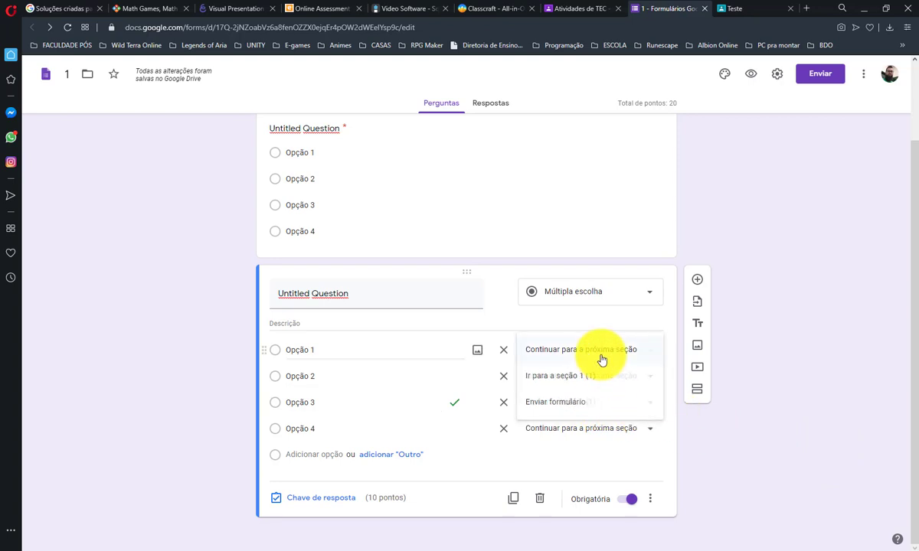
left_click(576, 404)
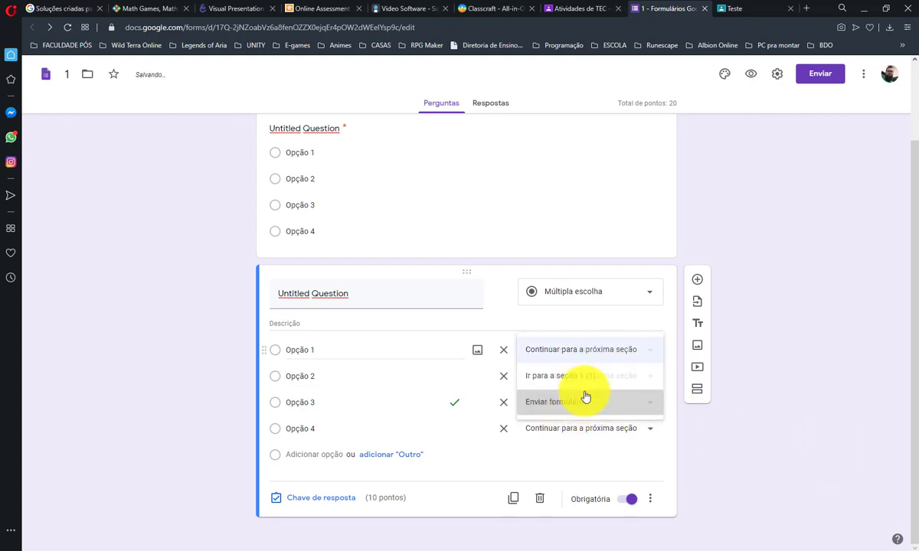
left_click(588, 381)
left_click(568, 431)
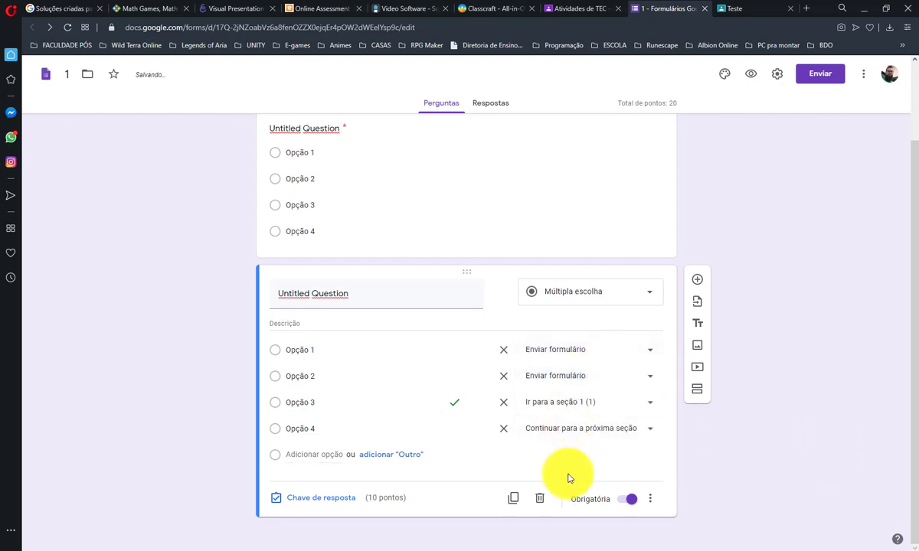
left_click(575, 426)
left_click(557, 482)
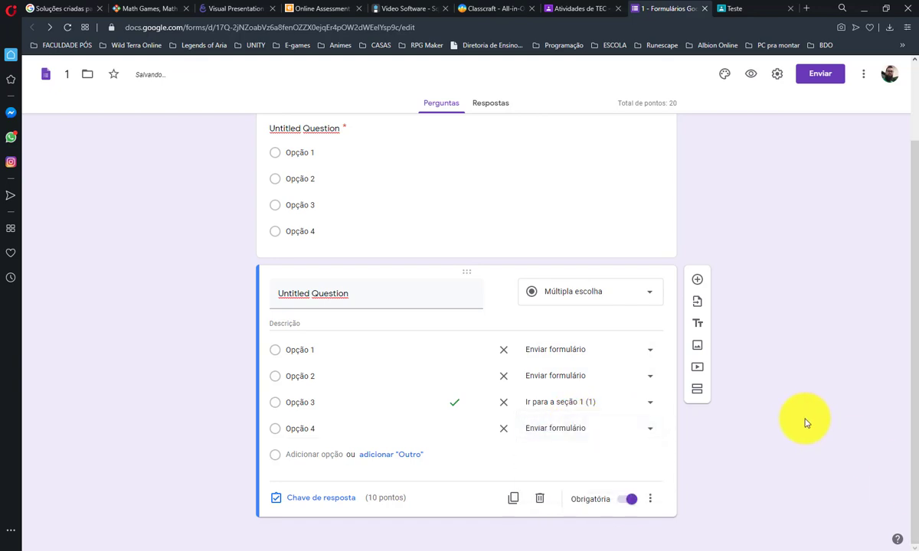
Turn off the answer-based section navigation of the duplicated question
left_click(649, 498)
left_click(727, 492)
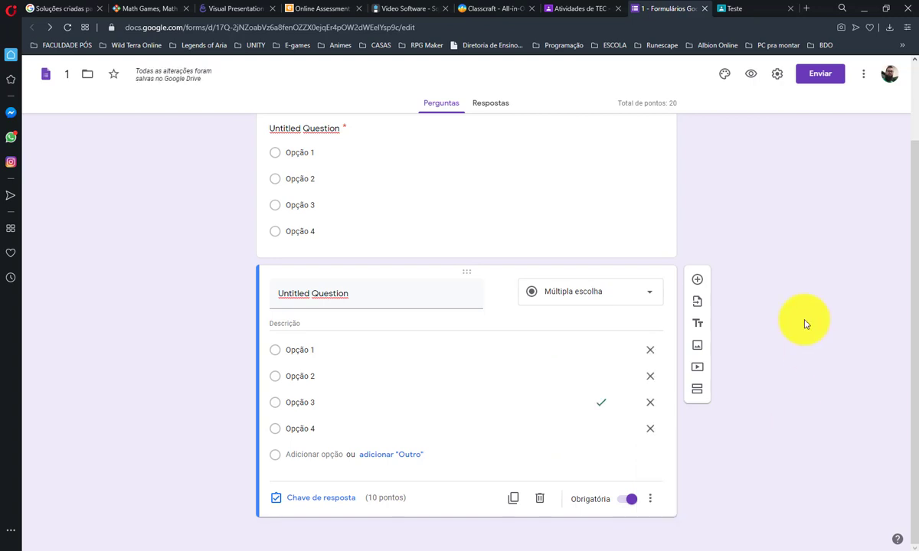
Check the quiz's responses and close the form to return to the Classroom assignment
scroll(800, 325, "up", 2)
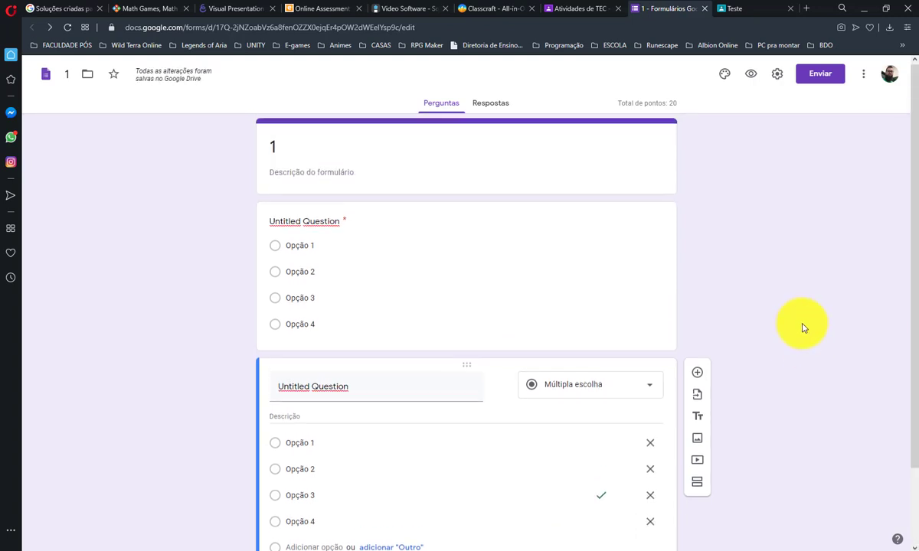
left_click(491, 103)
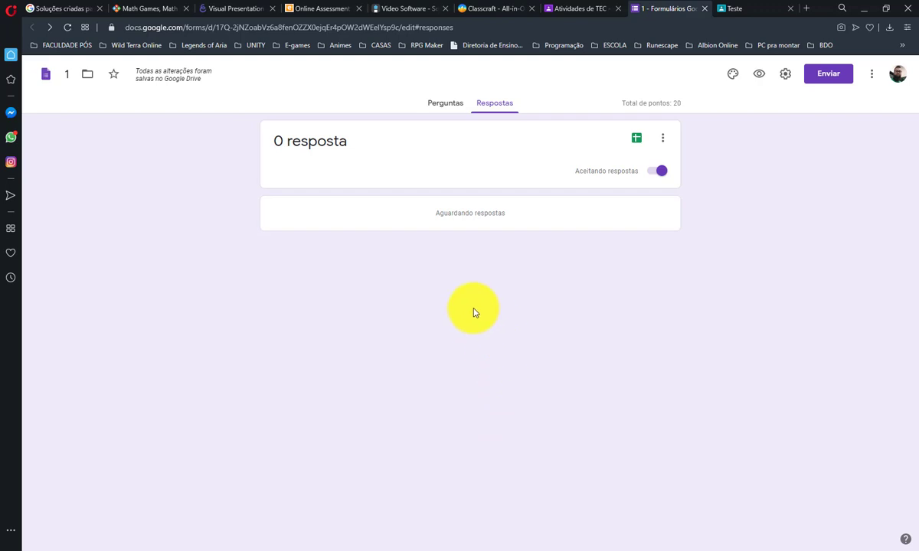
left_click(704, 10)
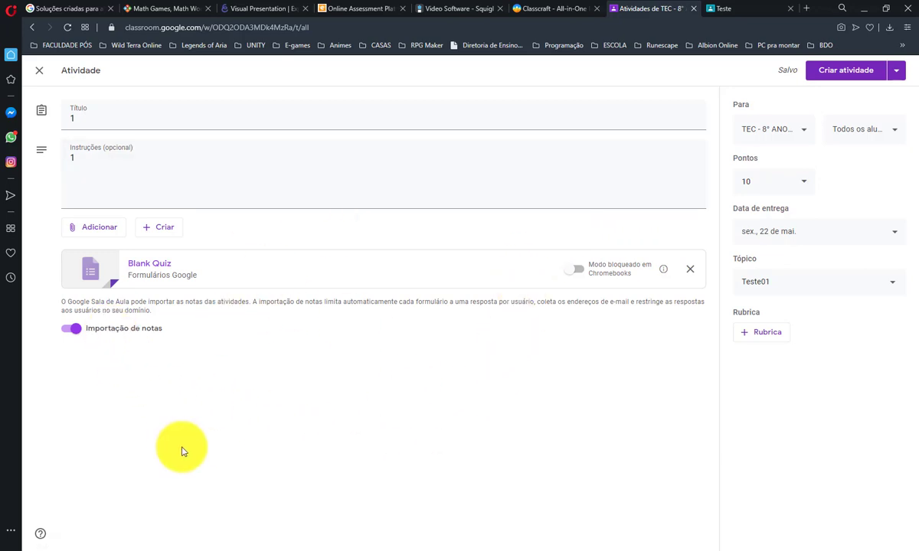
Set the points of assignment 1 to 20 and publish it to the class
left_click(69, 332)
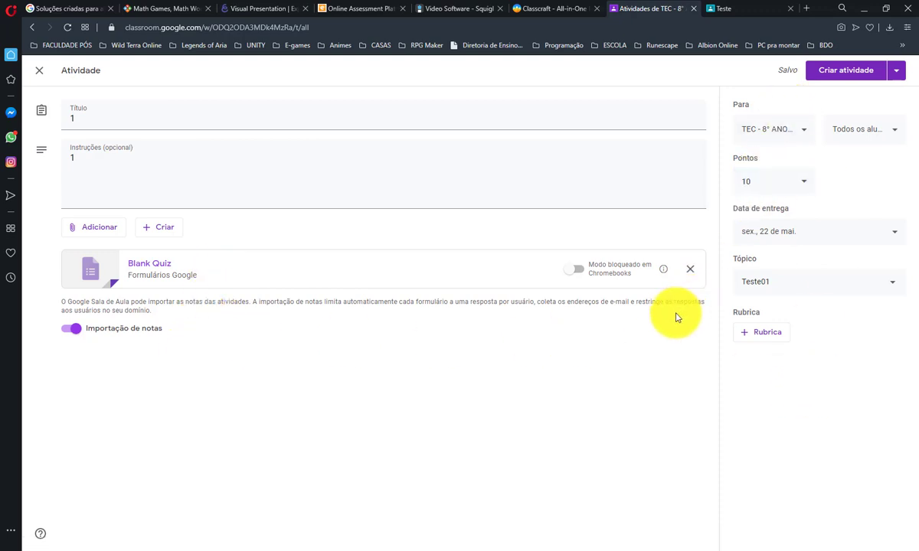
left_click_drag(771, 184, 724, 185)
type("20")
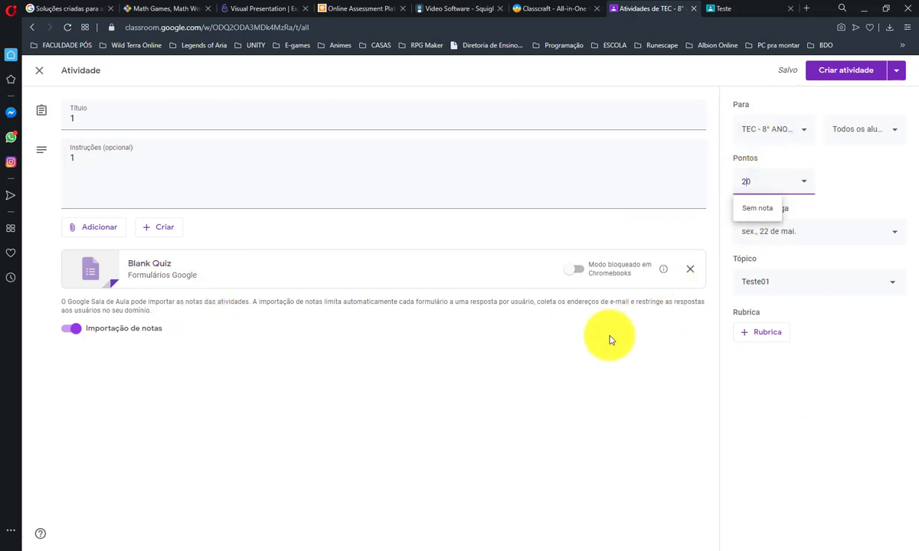
left_click(579, 364)
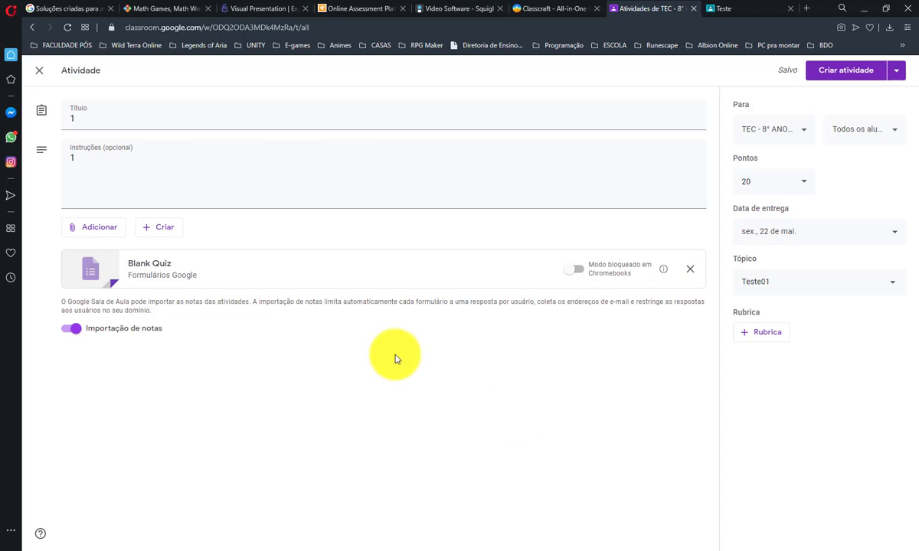
left_click(848, 71)
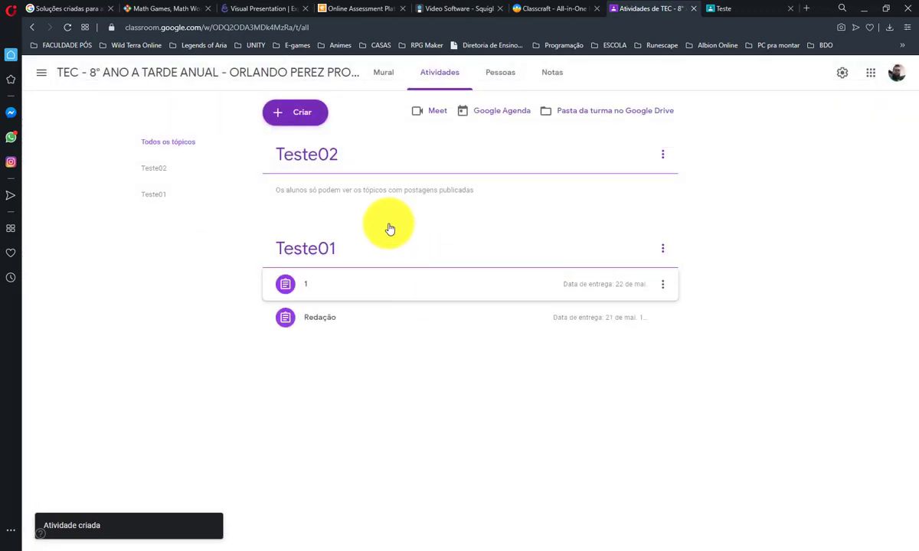
Start a new question post in the class and make its answer type Múltipla escolha
left_click(319, 120)
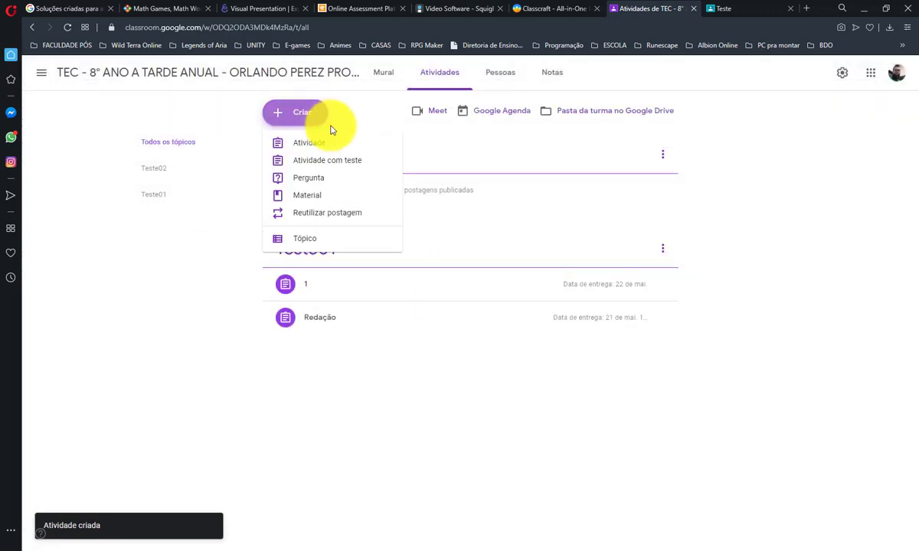
left_click(330, 180)
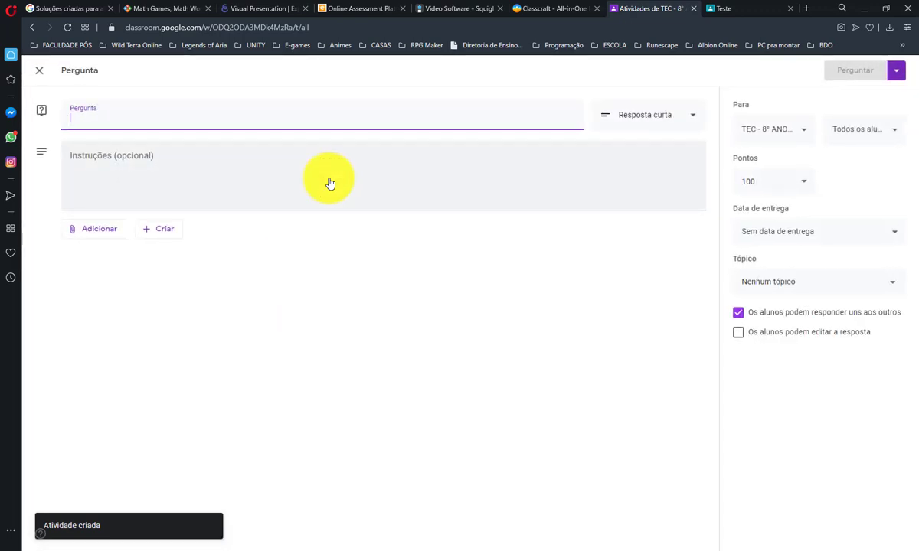
left_click(674, 116)
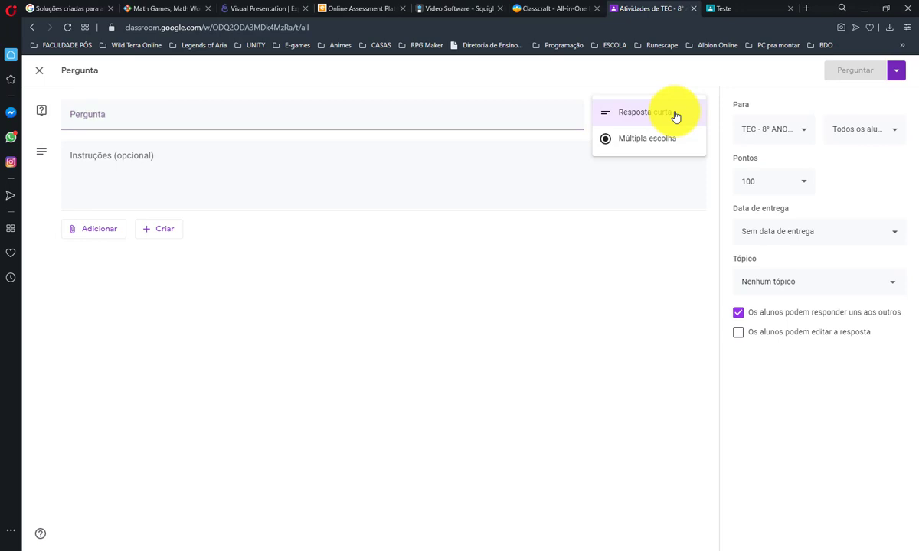
left_click(638, 145)
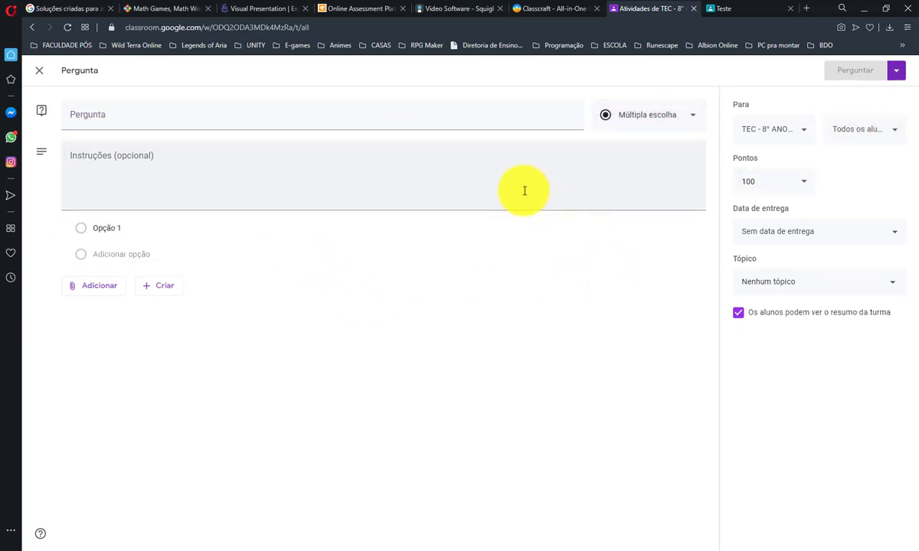
Enter "2" as both the question text and the instructions
left_click(142, 121)
type("2")
left_click(154, 179)
type("2")
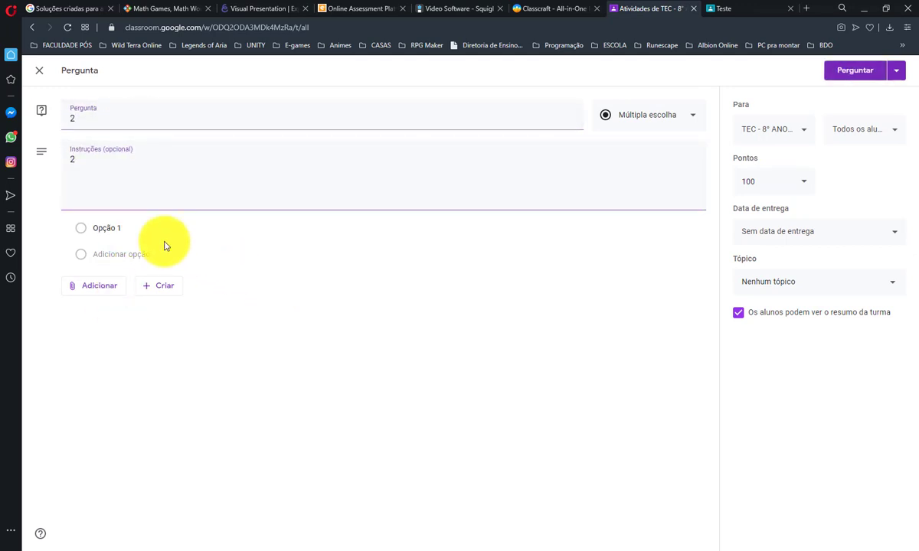
Add Opção 2 and Opção 3 to the question and post it to the class
left_click(115, 255)
left_click(115, 287)
left_click(390, 422)
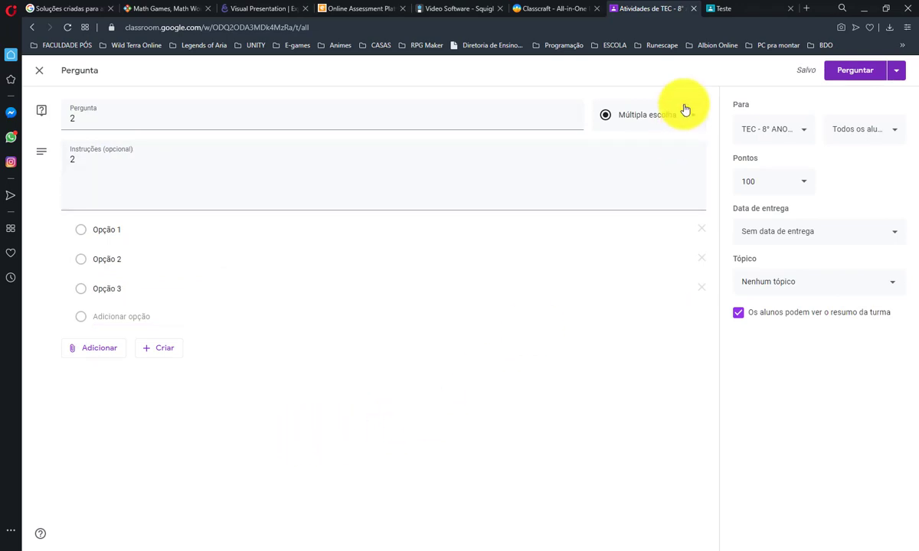
left_click(781, 185)
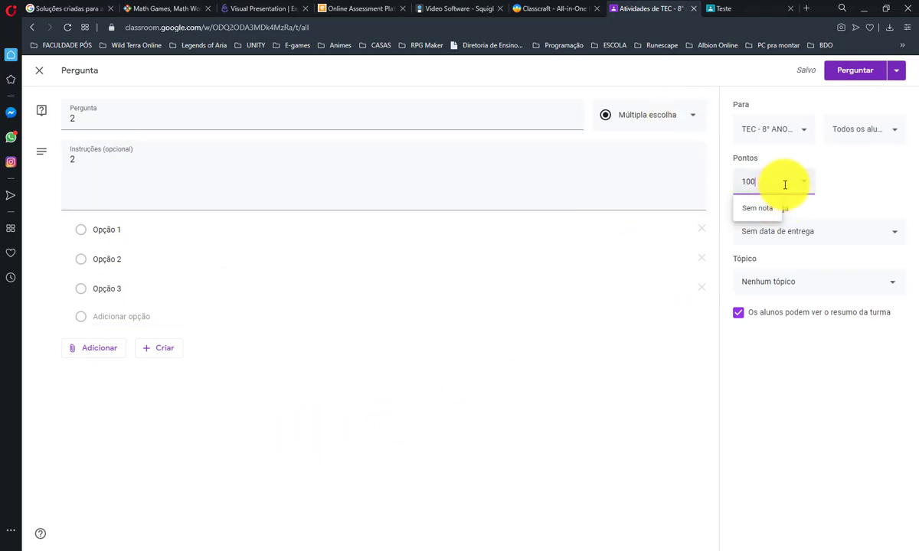
left_click(856, 71)
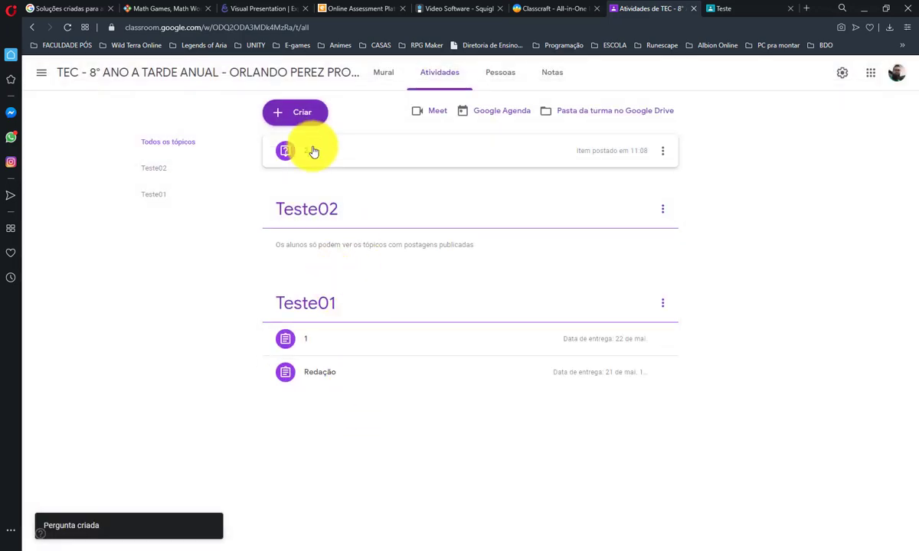
View the student answers page of question 2 and return to the class activities
left_click(662, 151)
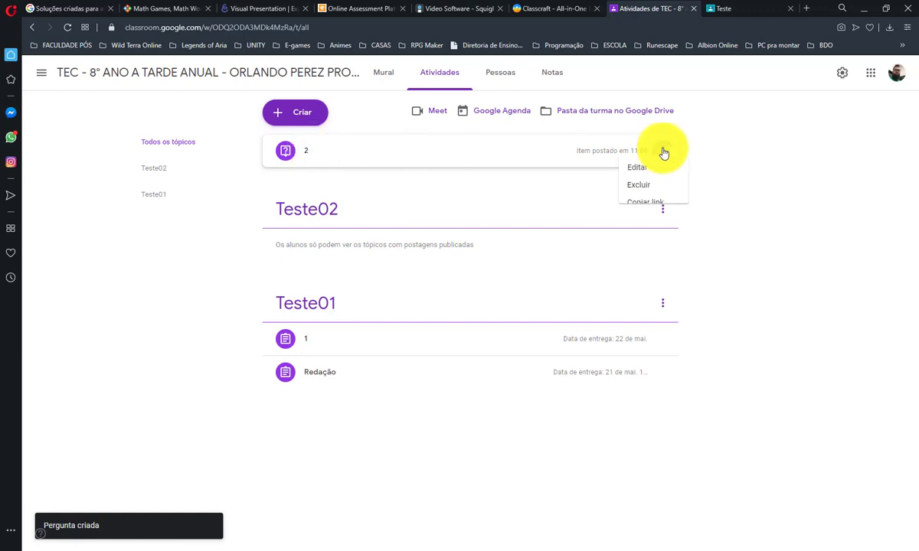
left_click(504, 157)
left_click(305, 338)
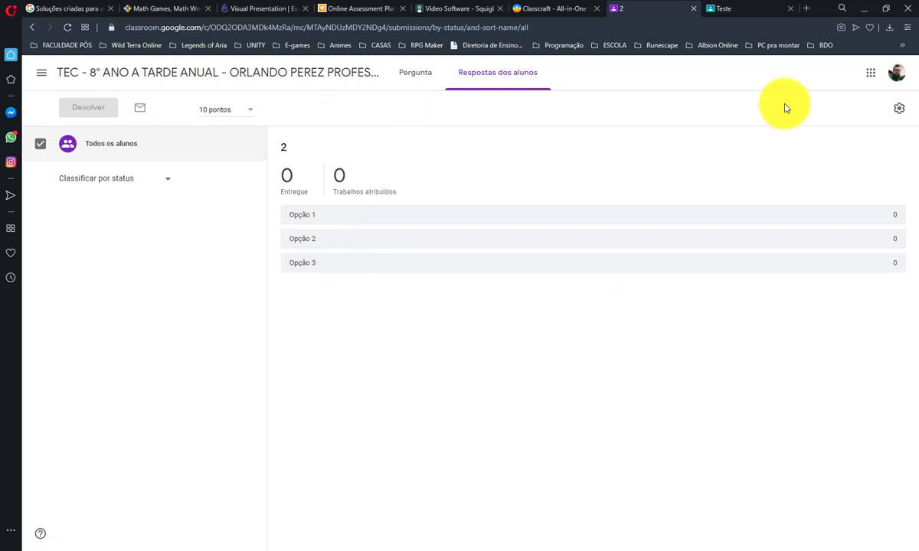
left_click(32, 28)
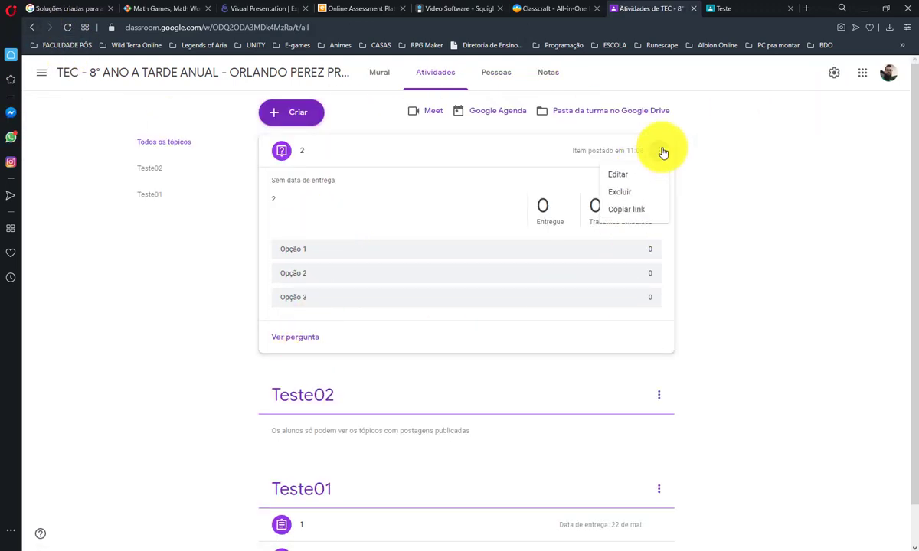
Edit question 2 to assign it to the topic Teste01 and save it
left_click(633, 174)
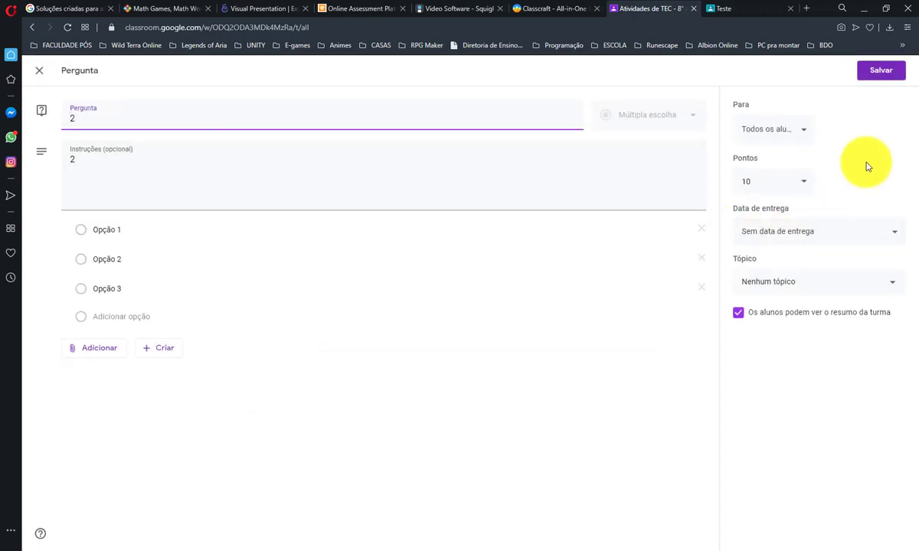
left_click(786, 281)
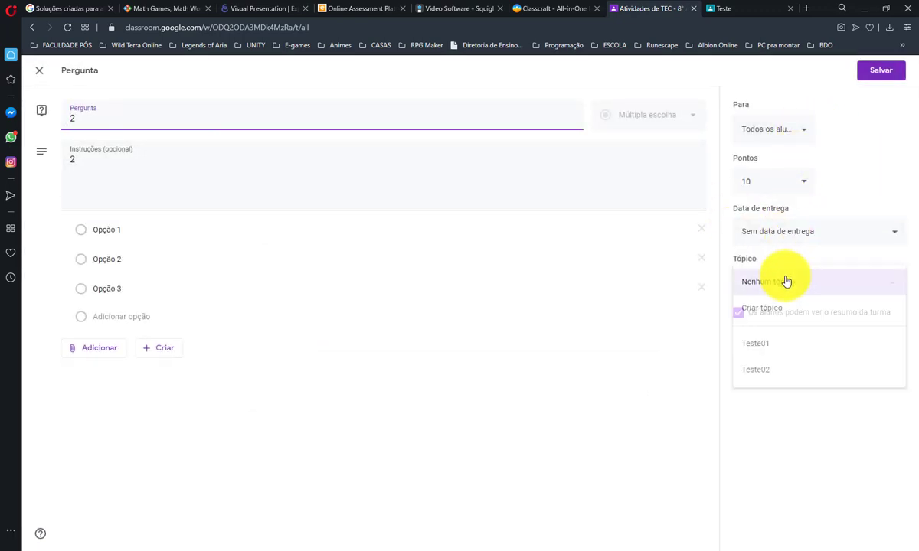
left_click(781, 339)
left_click(879, 70)
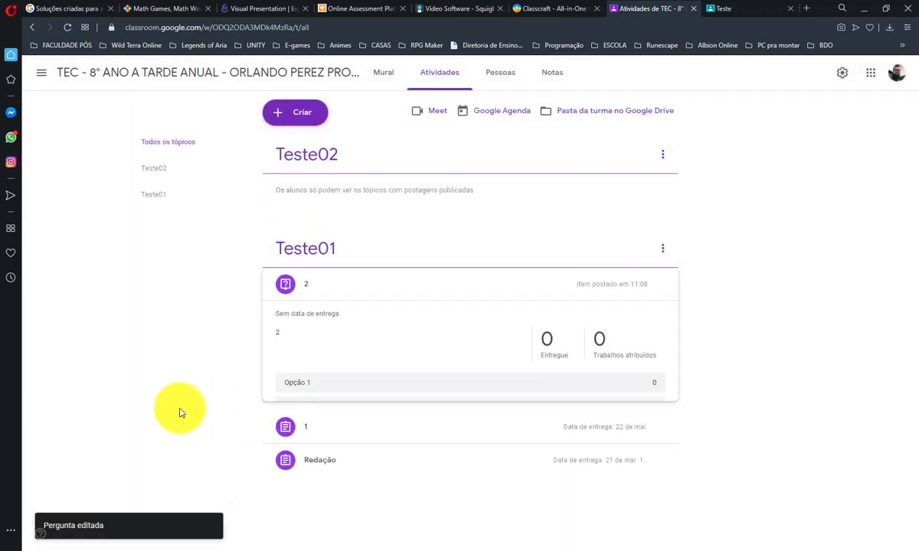
Move the Redação assignment into the topic Teste02 and check its details there
left_click(374, 290)
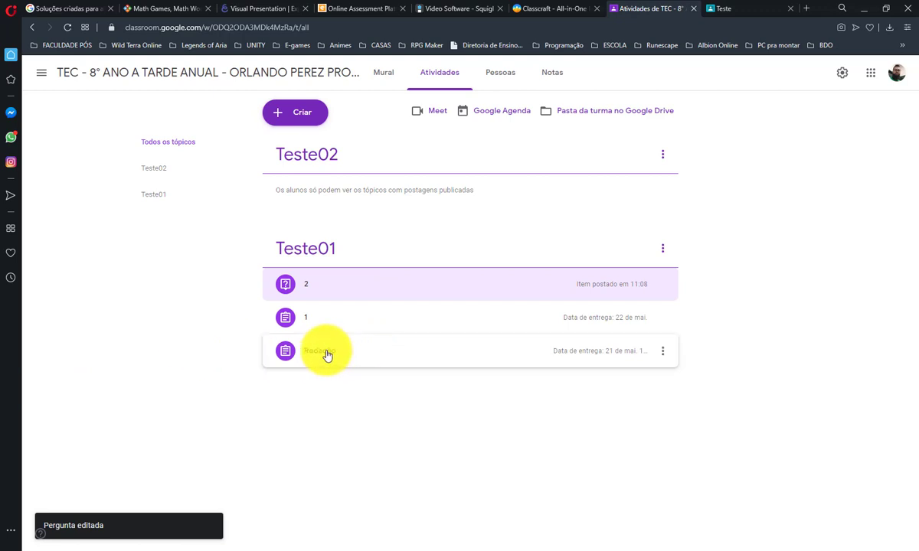
left_click_drag(327, 355, 327, 180)
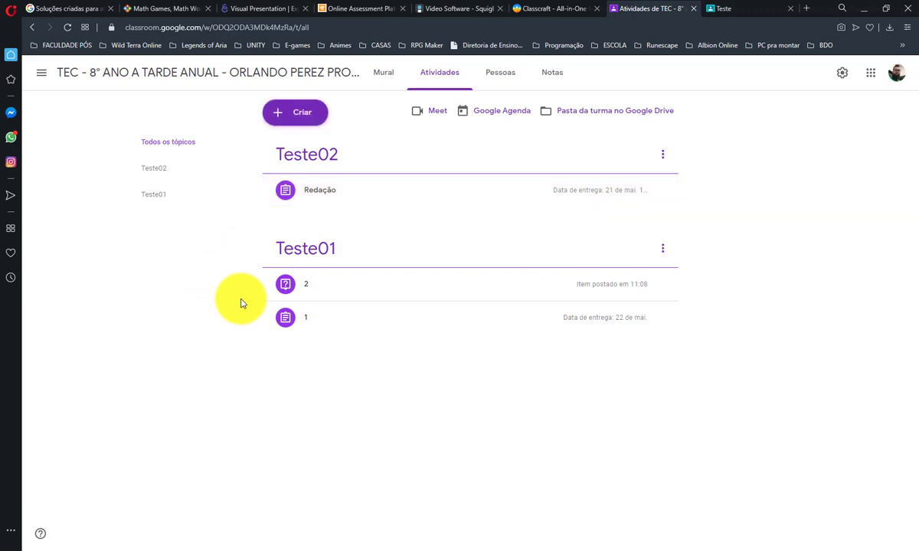
left_click(305, 195)
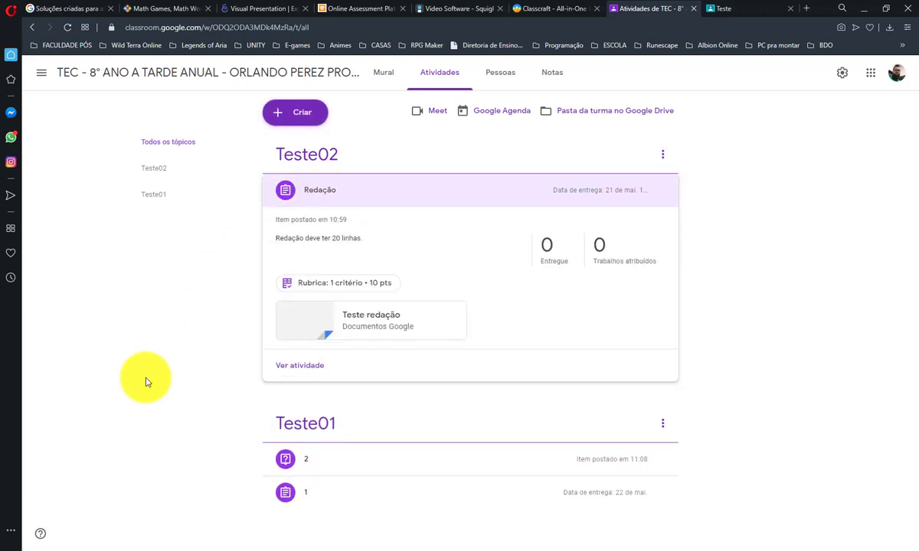
left_click(325, 188)
Start a new material post in the class with "3" as both its title and description
left_click(274, 116)
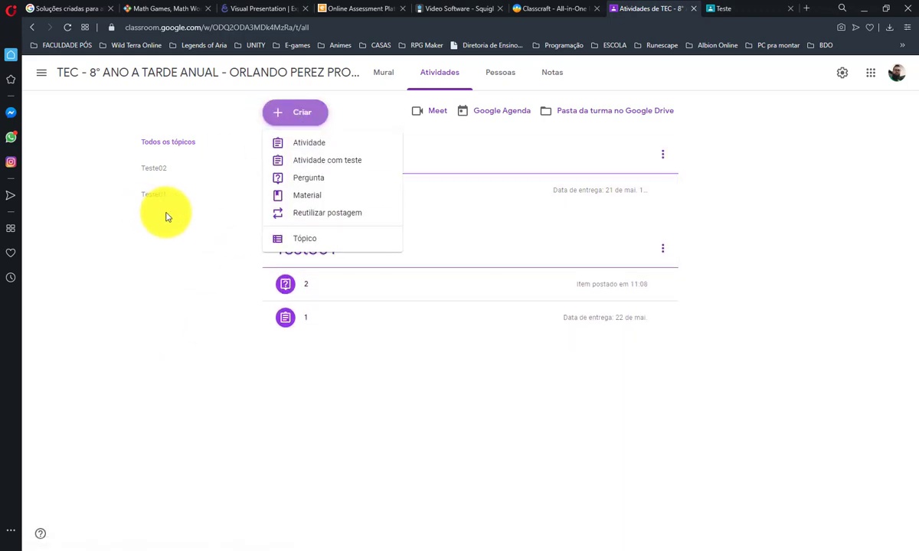
left_click(348, 196)
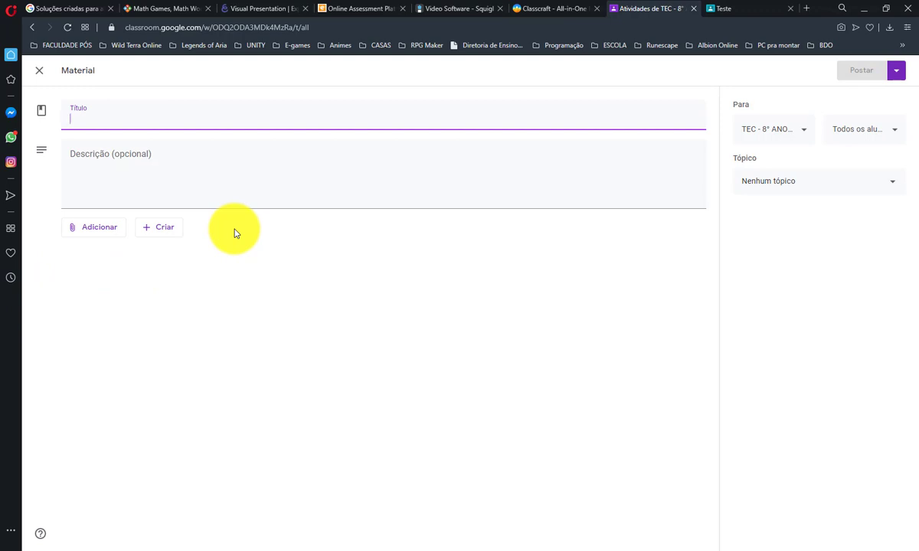
left_click(238, 189)
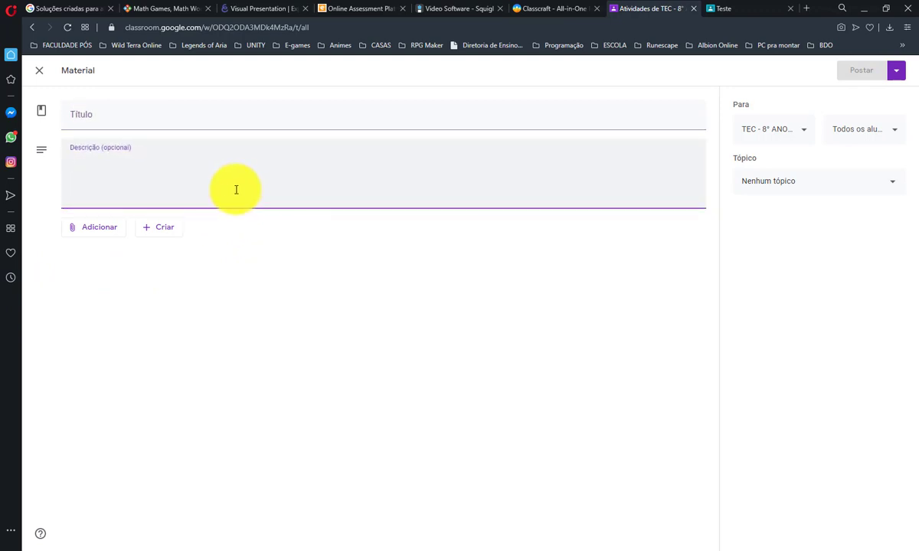
type("3")
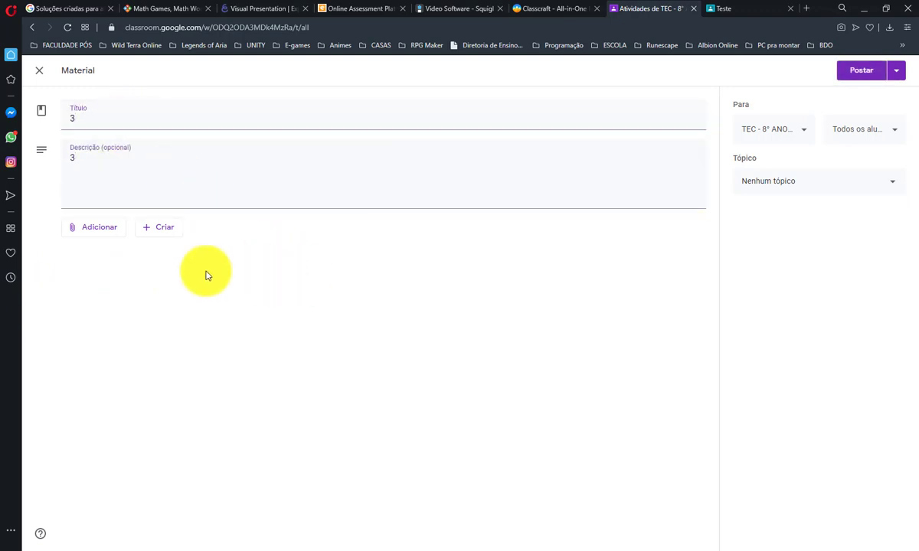
Search YouTube for "aula de redação", attach the first "Redação para o ENEM - Aula 1" video to the material and post it
left_click(121, 229)
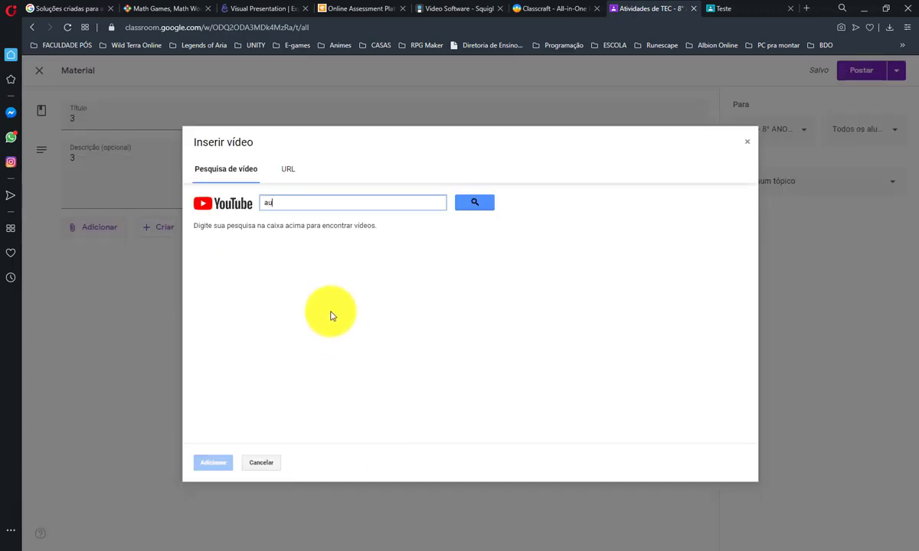
key("Return")
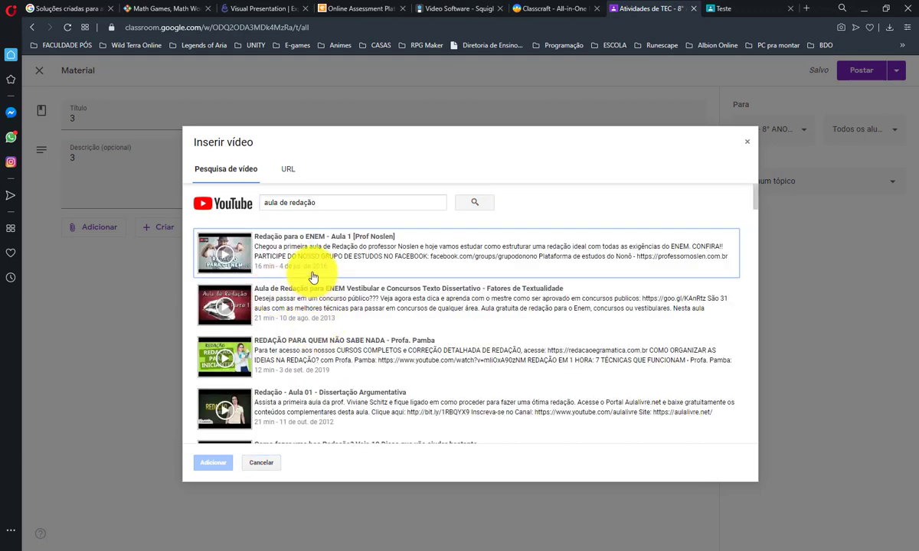
left_click(312, 278)
left_click(213, 463)
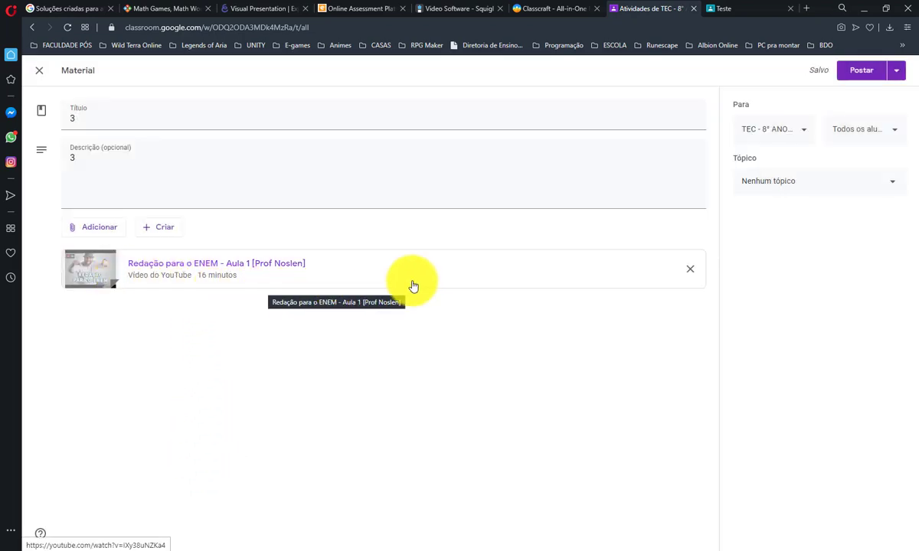
left_click(862, 70)
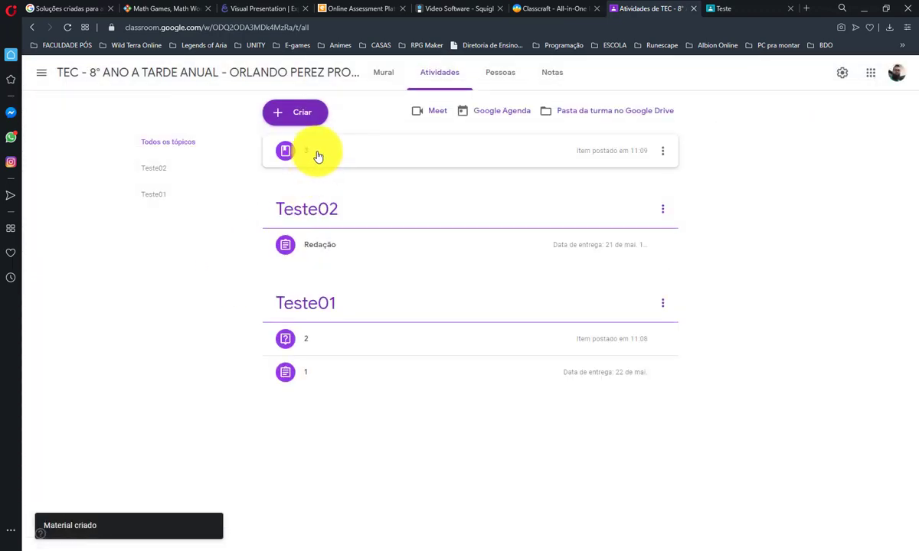
View the details page of the posted material 3 and return to the class activities
left_click(318, 156)
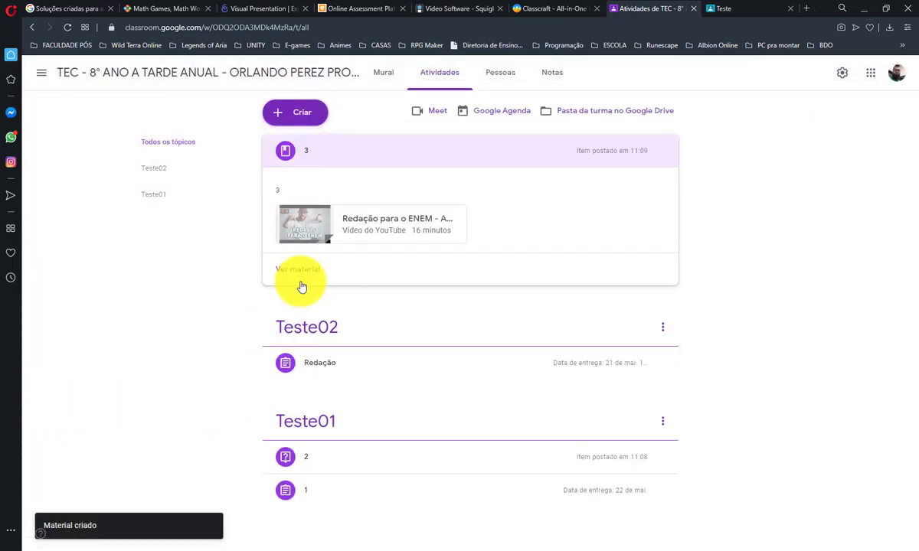
left_click(303, 273)
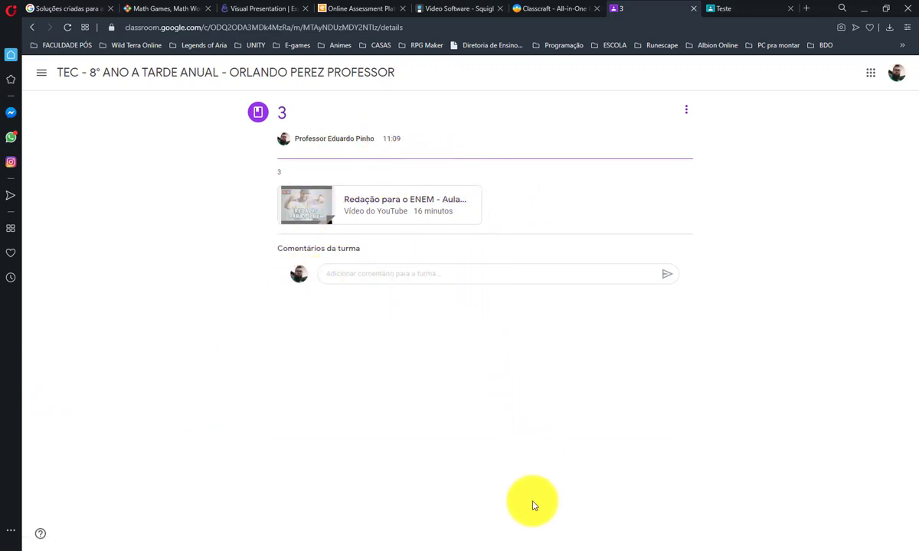
left_click(37, 31)
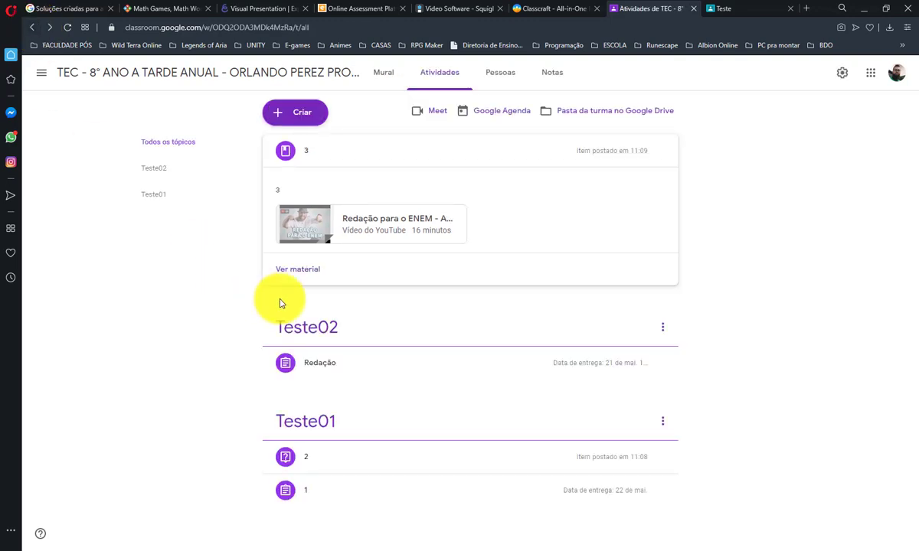
Review the student work page and the instructions of the Redação assignment
left_click(365, 372)
left_click(295, 397)
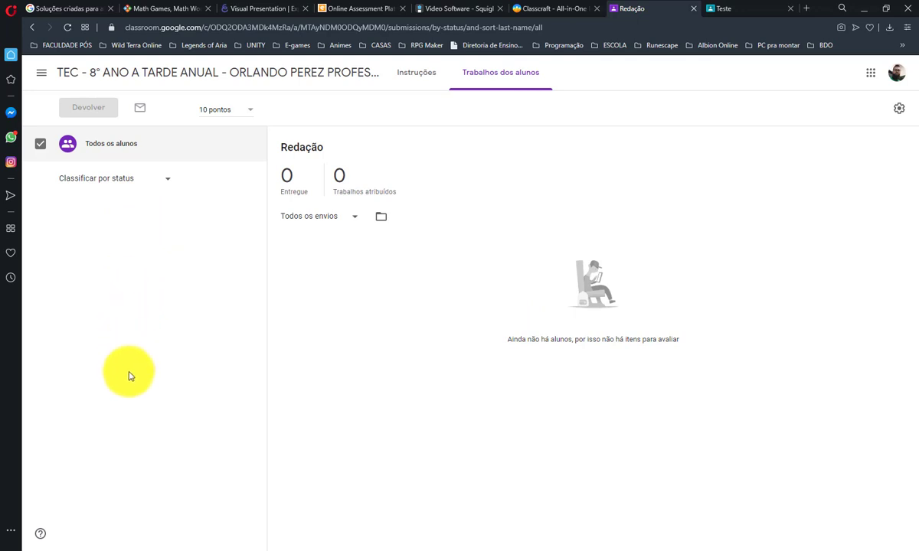
left_click(417, 75)
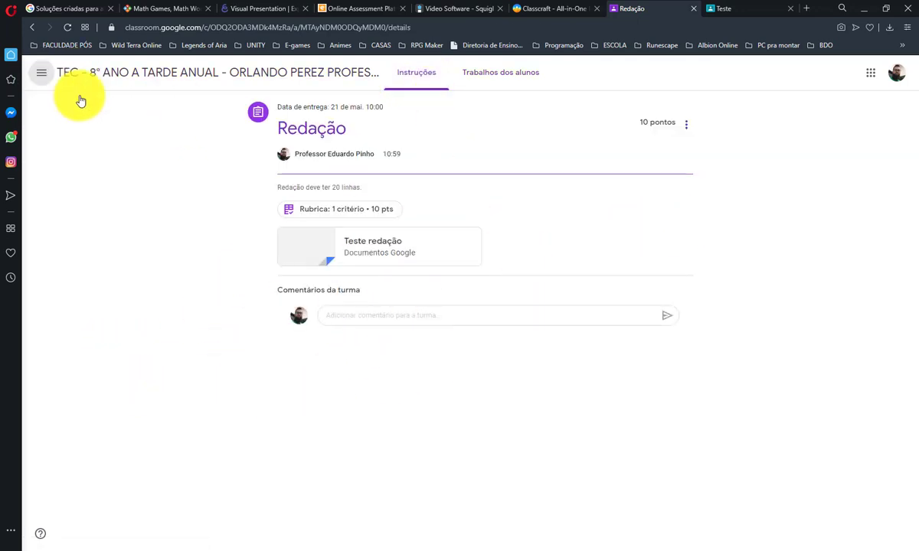
Switch to the class Tecnologia 7A and look through its activities by topic
left_click(43, 73)
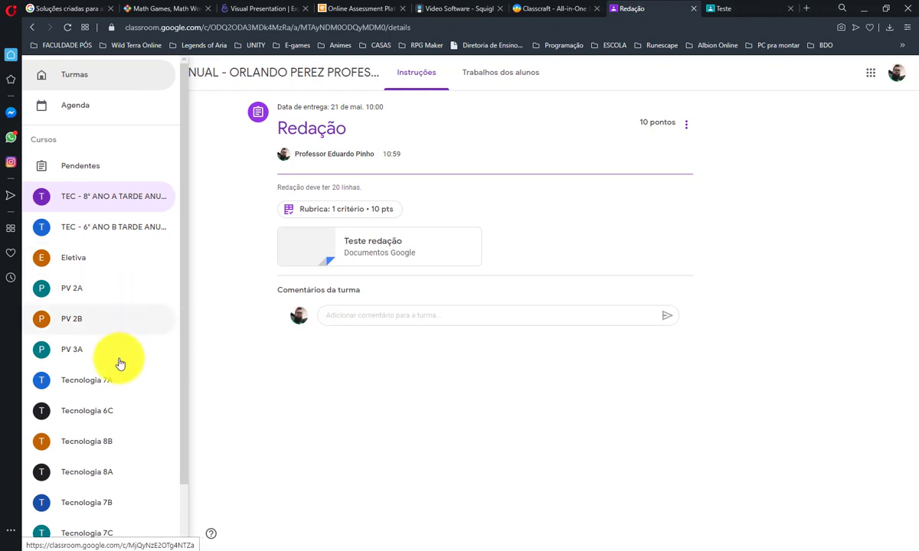
left_click(159, 386)
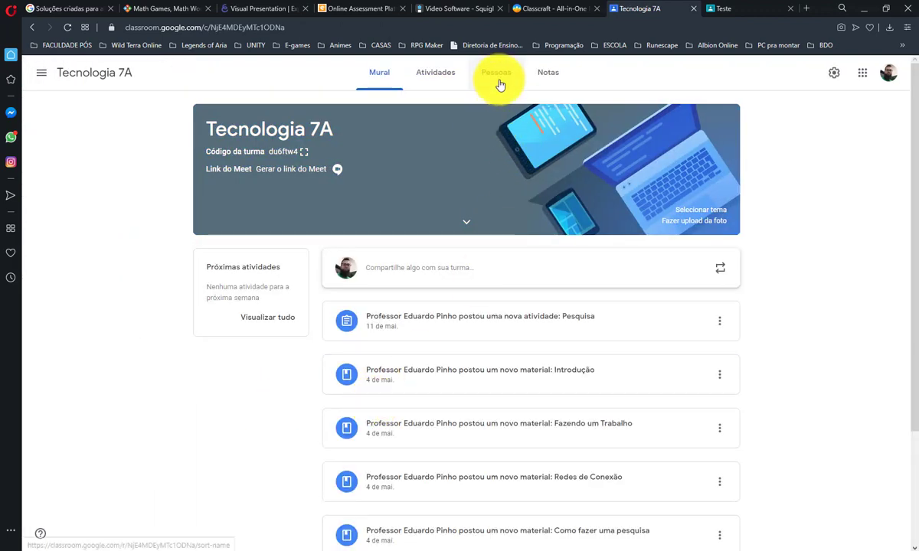
left_click(497, 76)
left_click(431, 76)
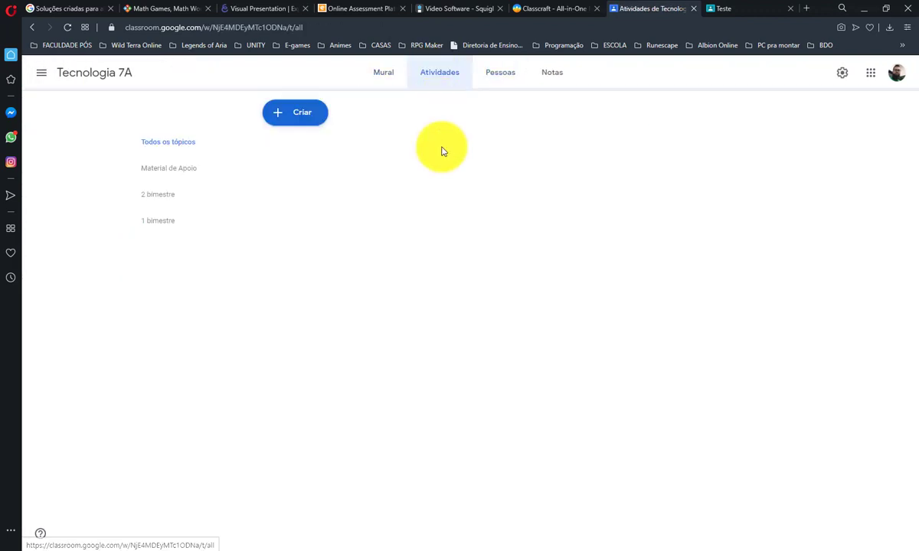
scroll(451, 227, "down", 2)
scroll(451, 228, "up", 2)
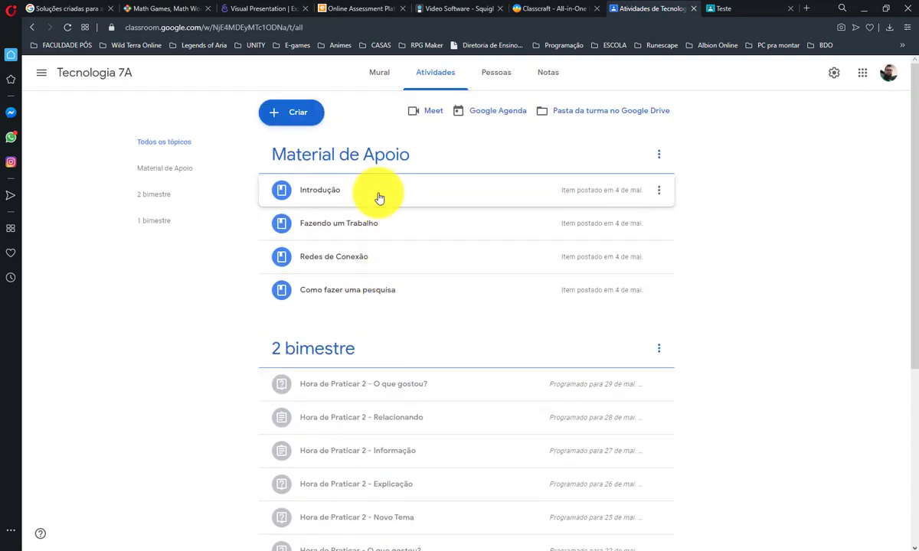
Review the Rede de Conexões assignment under the topic 1 bimestre and open its student work page
scroll(359, 323, "down", 4)
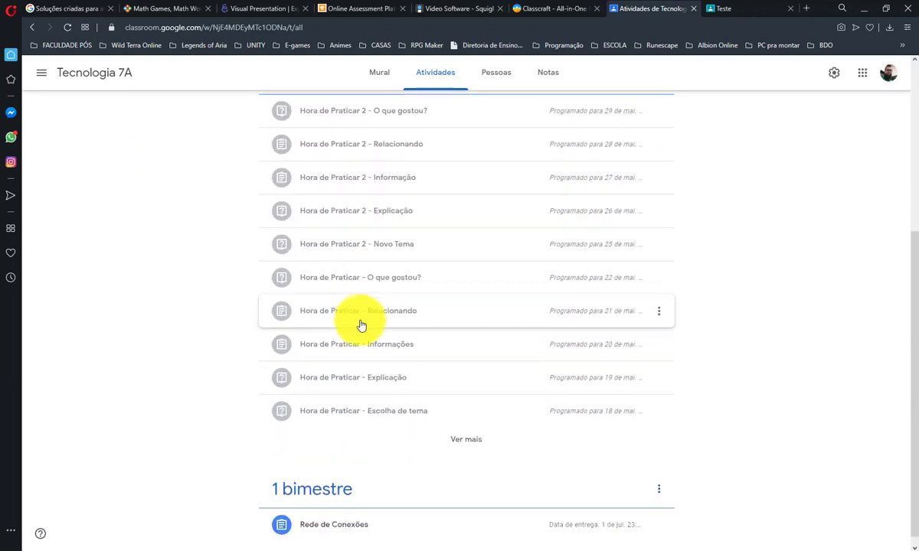
left_click(342, 516)
scroll(562, 471, "down", 3)
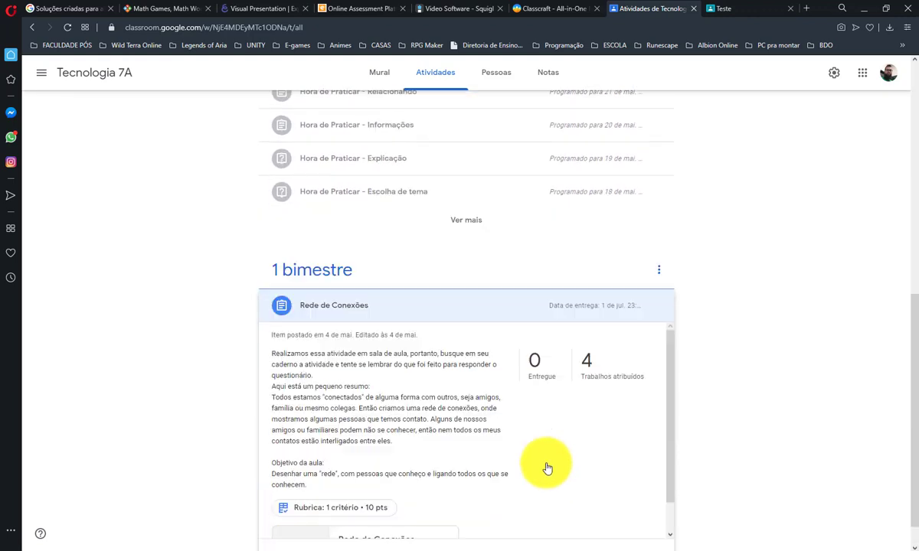
scroll(326, 528, "down", 1)
scroll(326, 528, "down", 1)
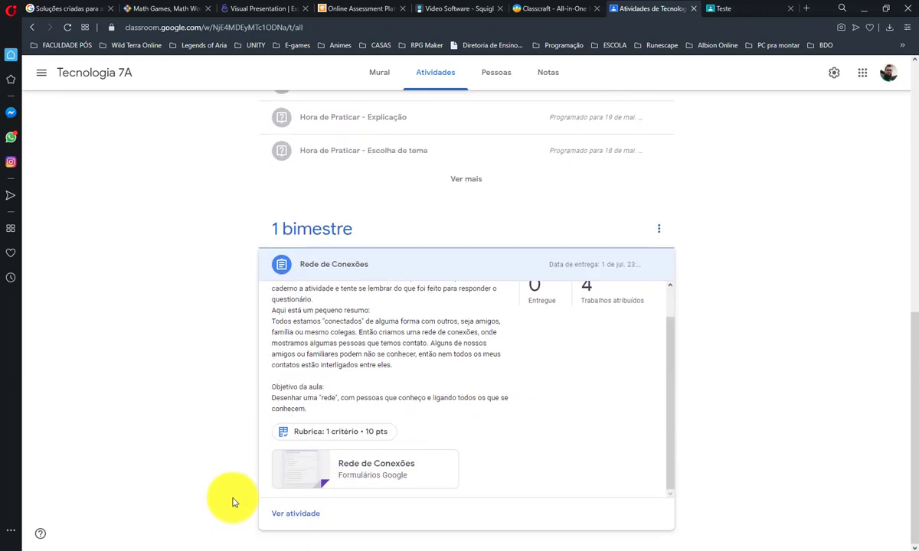
left_click(294, 518)
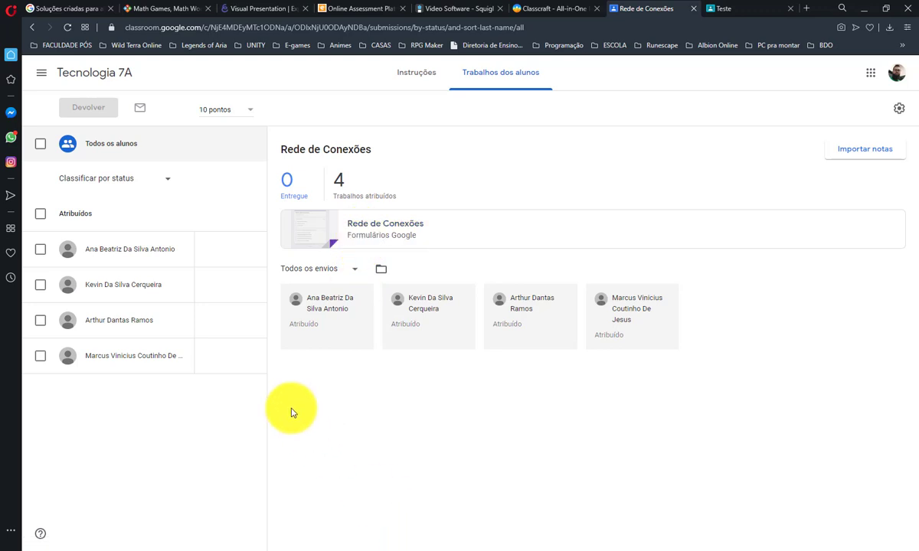
Enter a draft grade of 10 for the first listed student and clear it again
left_click(203, 255)
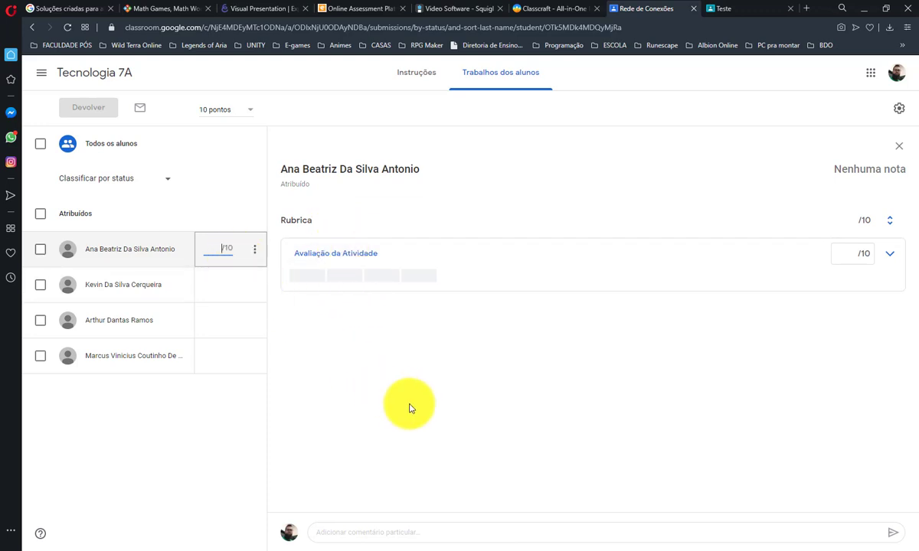
left_click(344, 381)
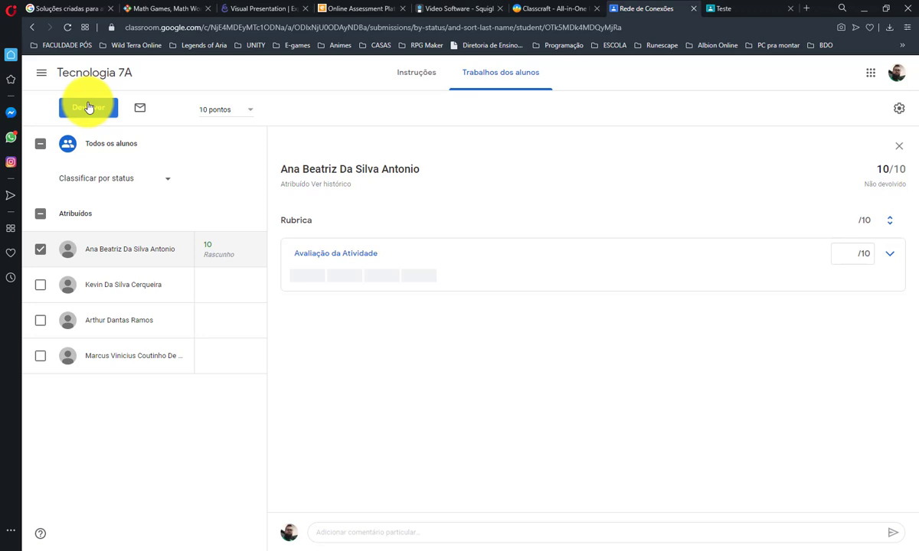
left_click(218, 248)
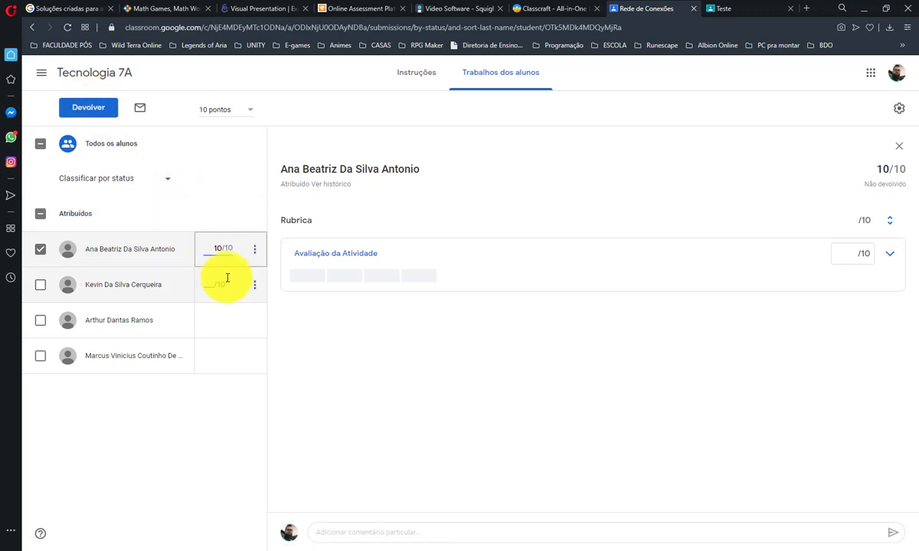
key("BackSpace")
left_click(465, 385)
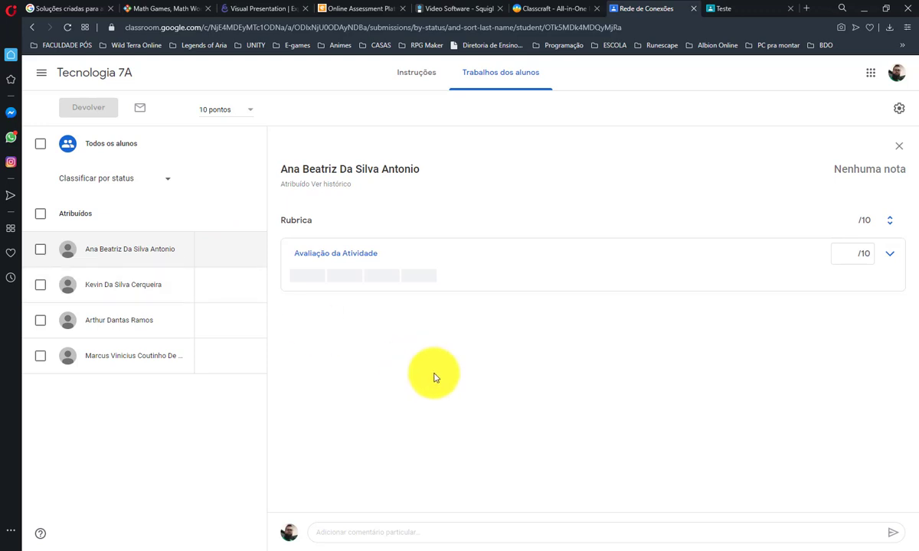
Activate the private comment field for the first listed student's work
left_click(383, 532)
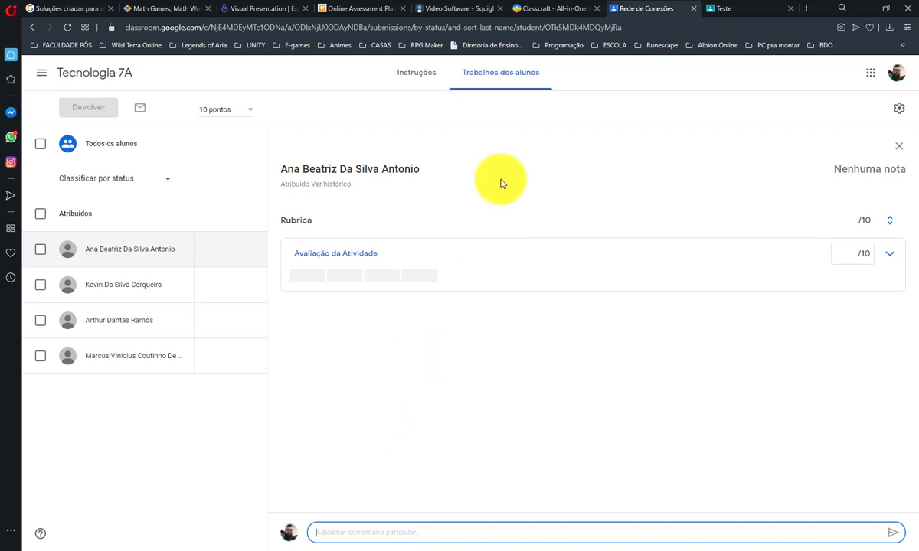
Leave the Rede de Conexões assignment and open the activities page of the class TEC - 8° ANO A TARDE ANUAL
left_click(430, 77)
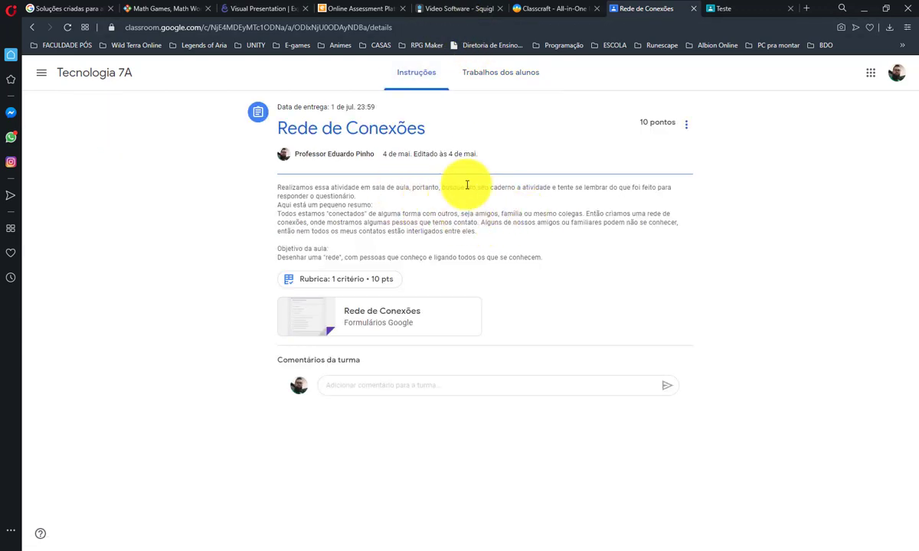
left_click(100, 73)
left_click(42, 74)
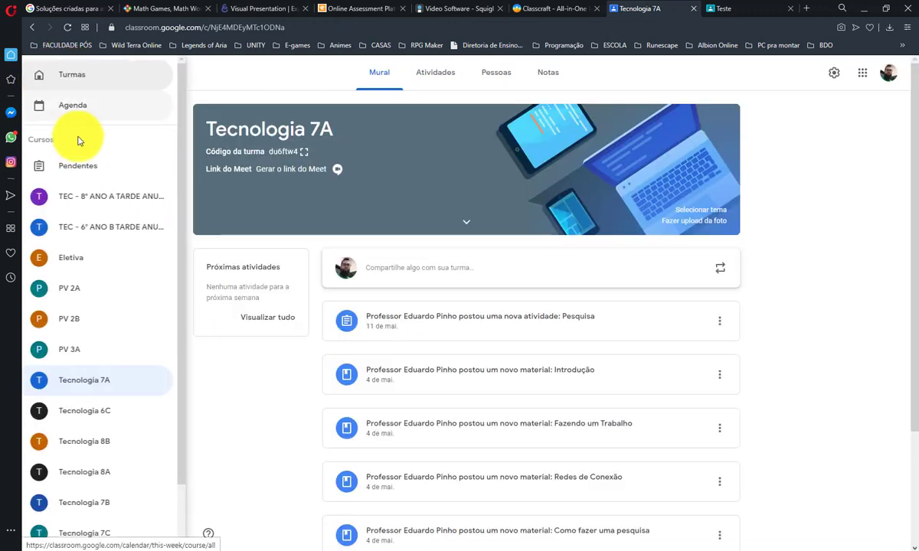
left_click(108, 193)
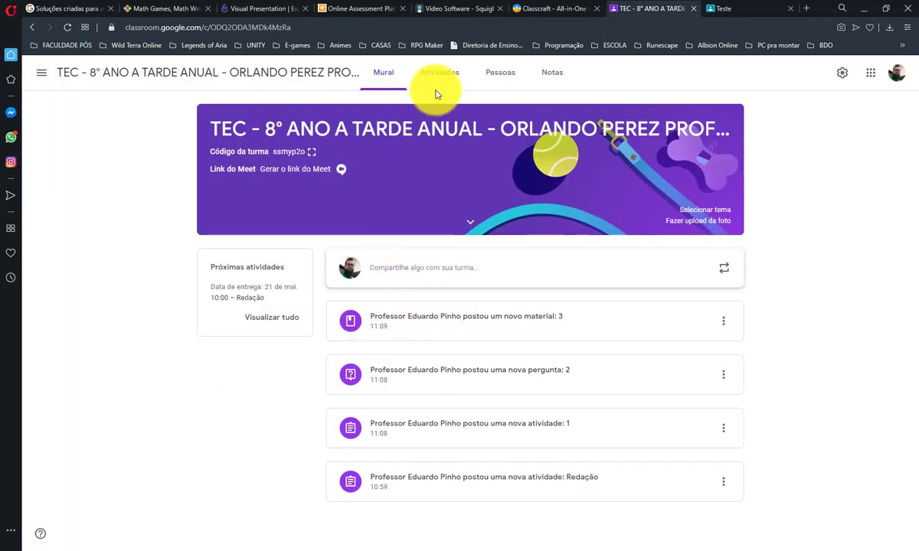
left_click(435, 75)
Review the available post types and move the material 3 into the topic Teste02, below Redação
left_click(302, 115)
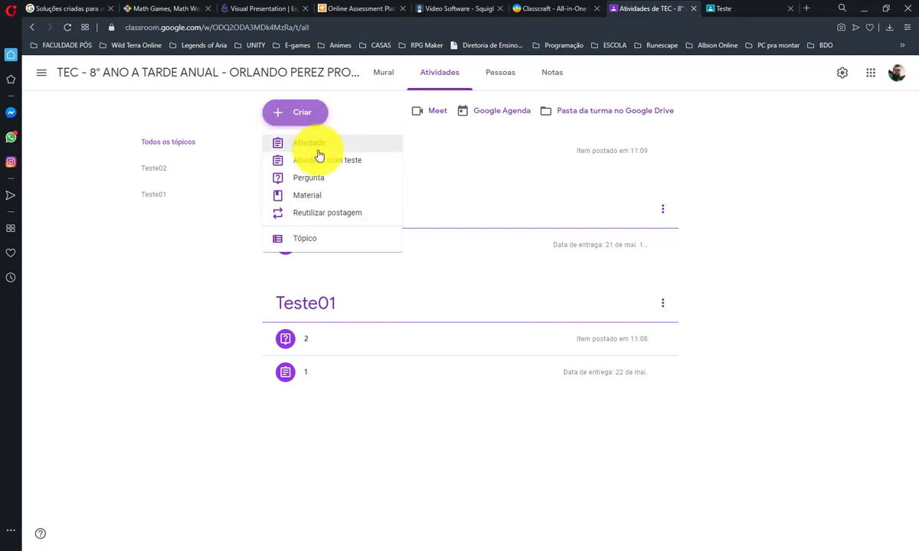
left_click(218, 348)
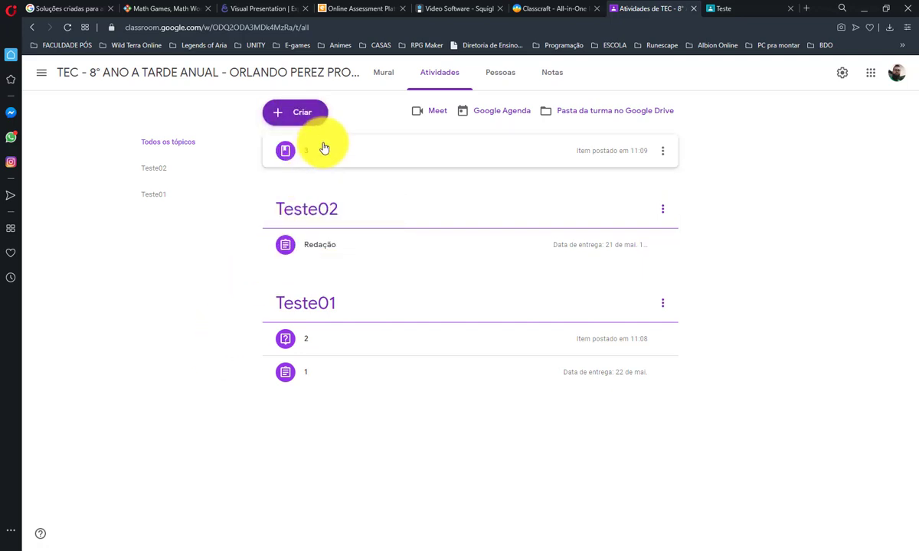
left_click_drag(322, 144, 336, 268)
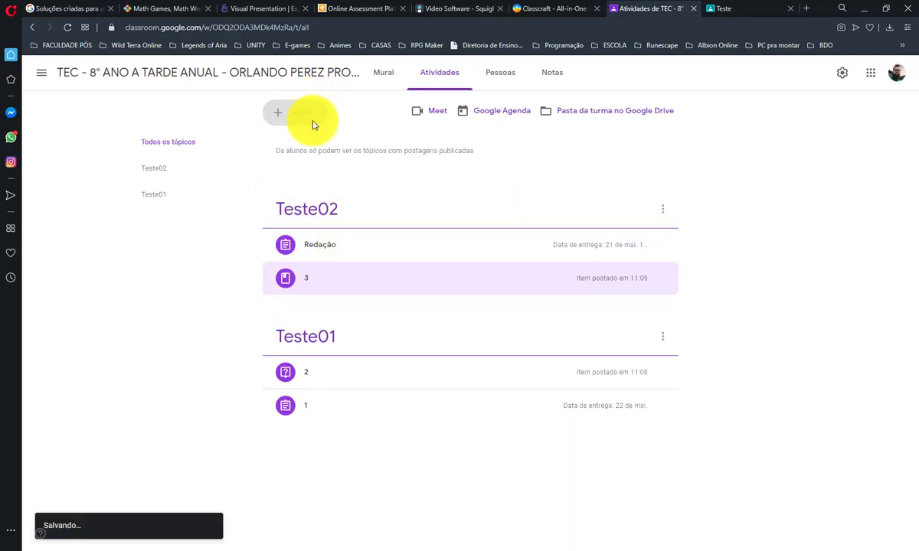